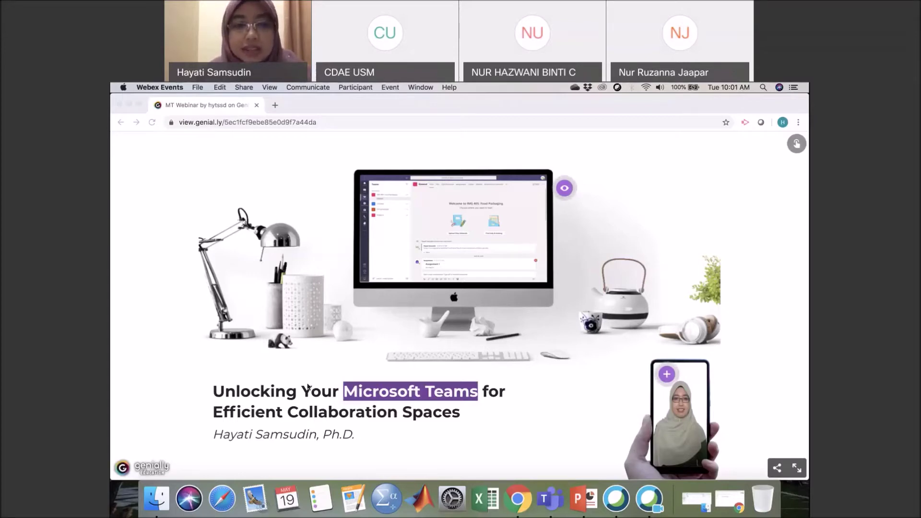
Step: View the presenter's "About me" card in the webinar presentation and close it
click(670, 377)
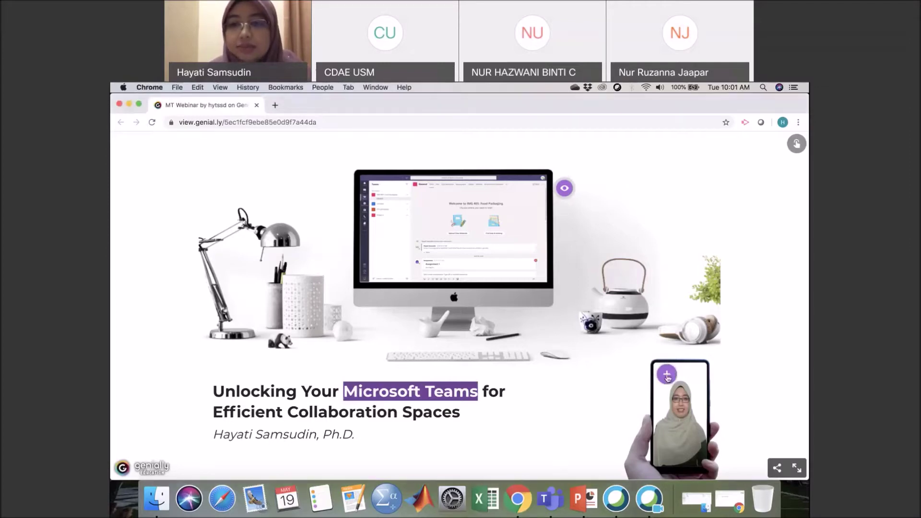
click(668, 377)
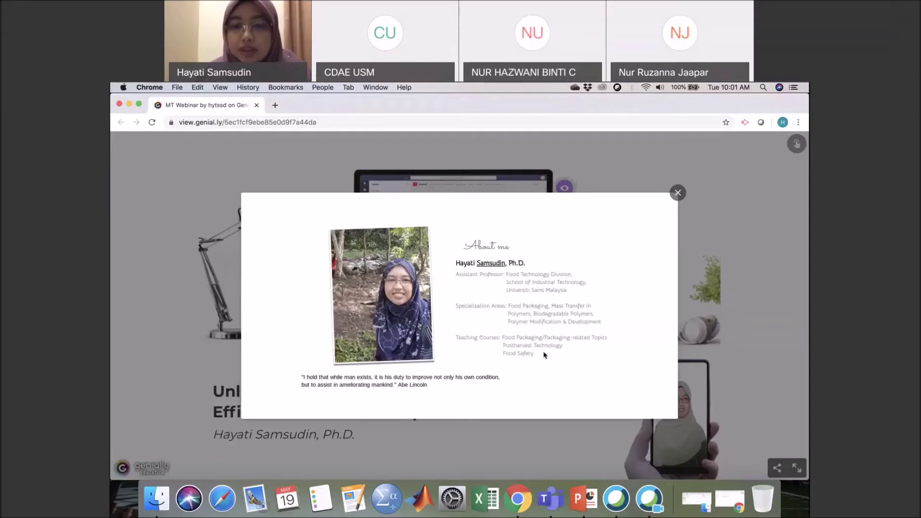
click(681, 196)
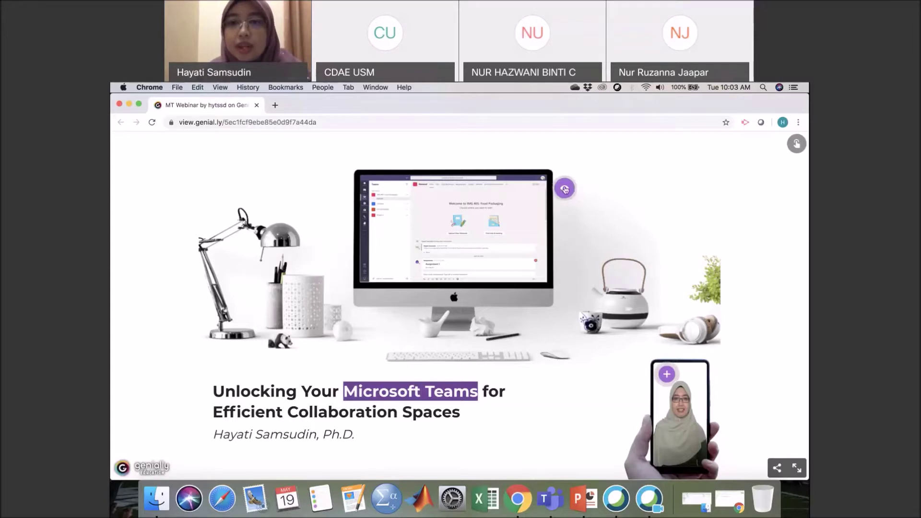
Step: Open the Office 365 home page from the presentation, launch Teams on the web, and switch to the Microsoft Teams desktop app
click(565, 189)
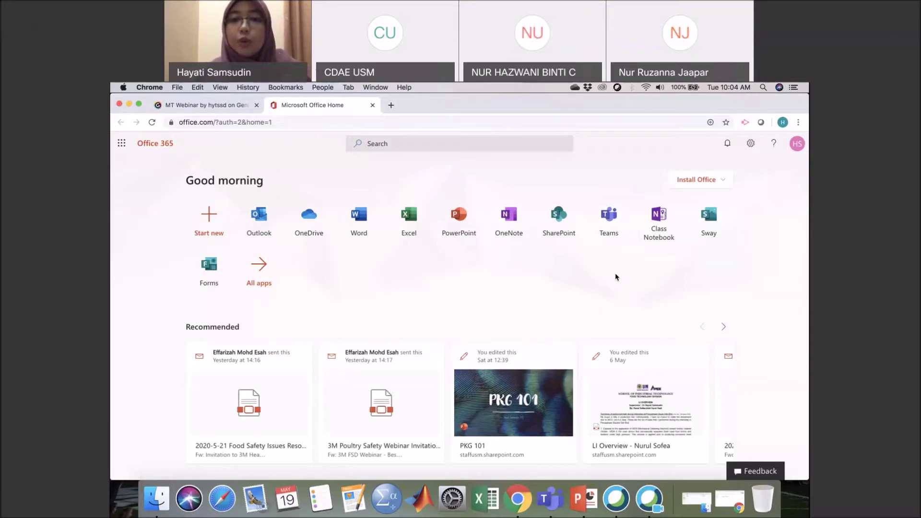
click(610, 225)
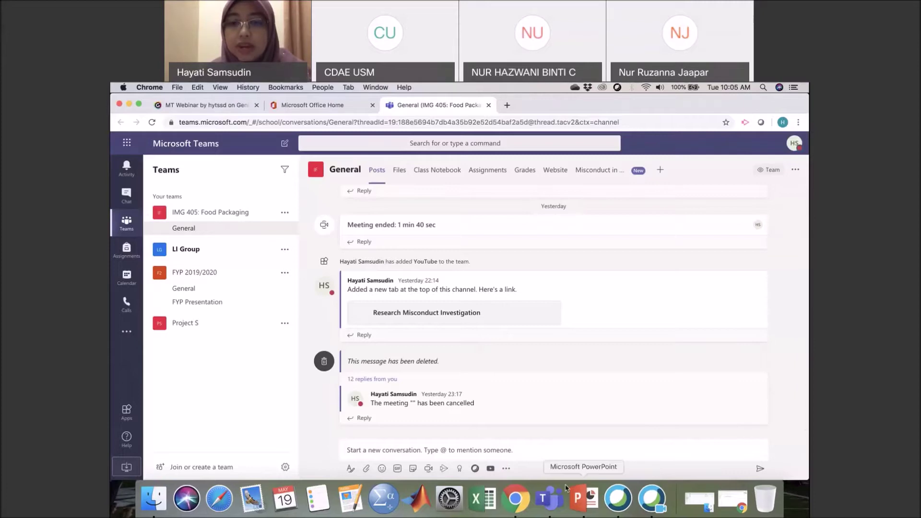
click(556, 501)
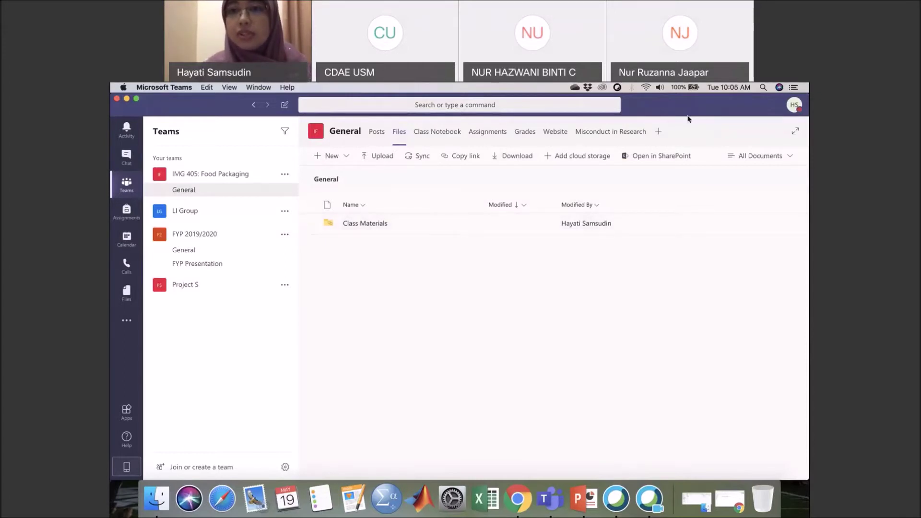
Step: Examine the availability statuses and the status message form for the account, leaving both unset
click(797, 106)
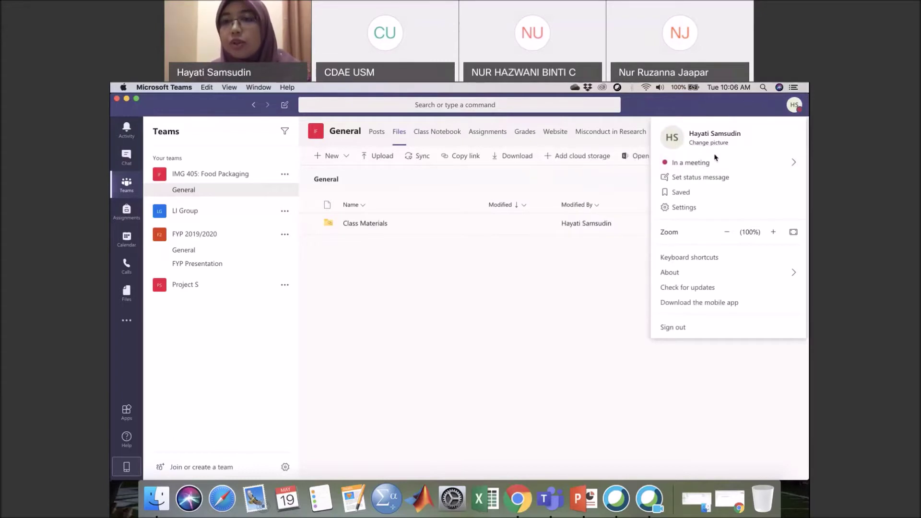
mouse_move(704, 164)
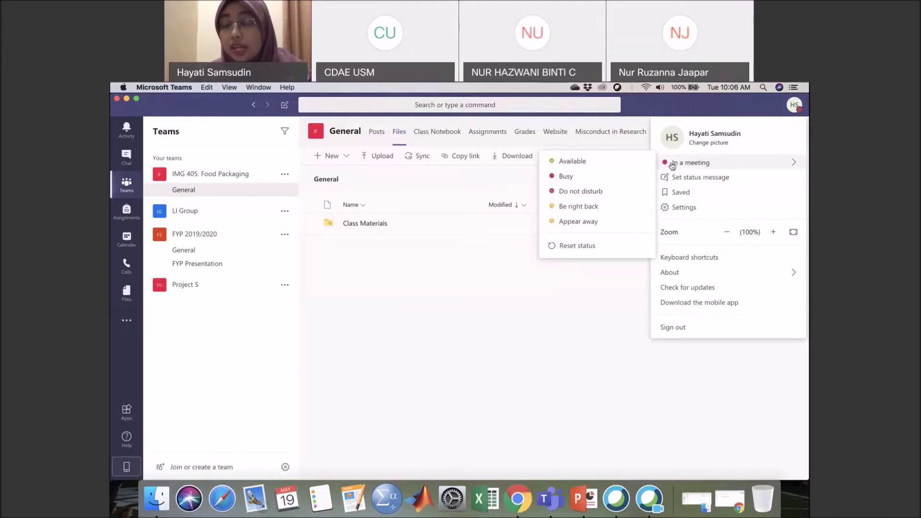
click(728, 181)
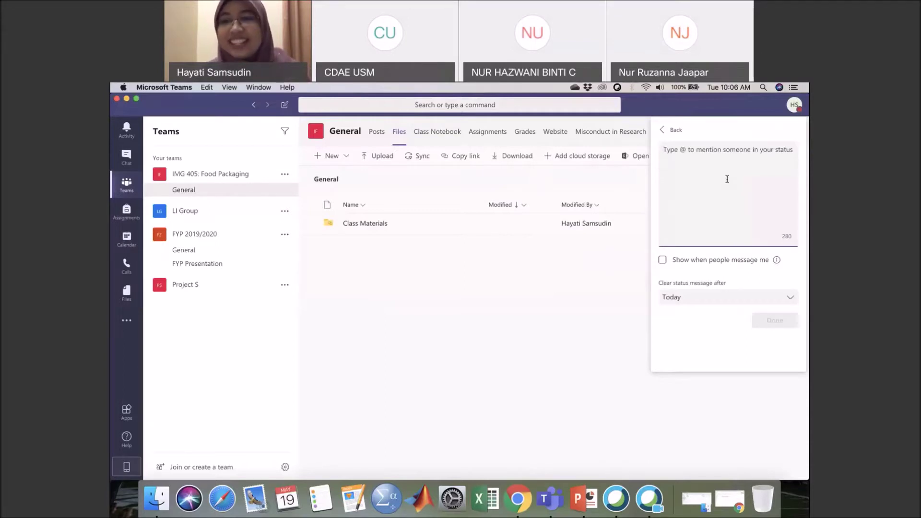
click(664, 132)
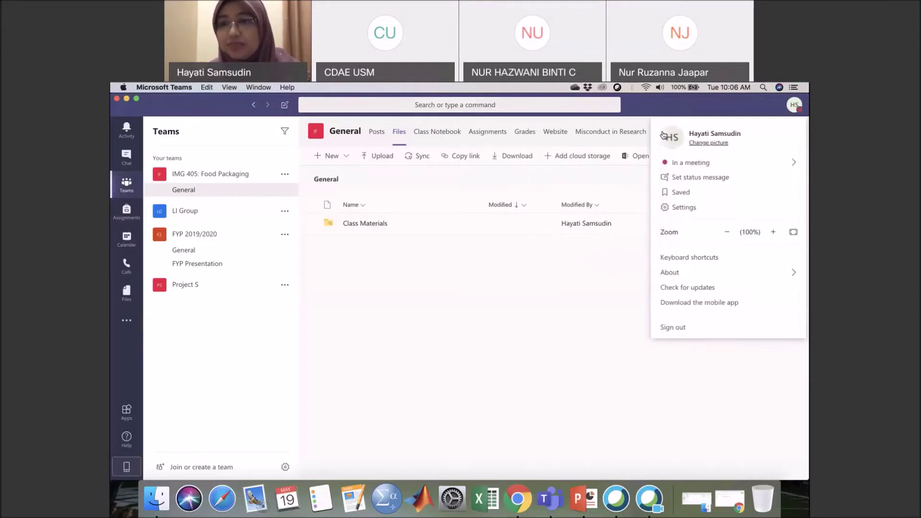
Step: View the account's saved messages and open the Teams settings
click(730, 195)
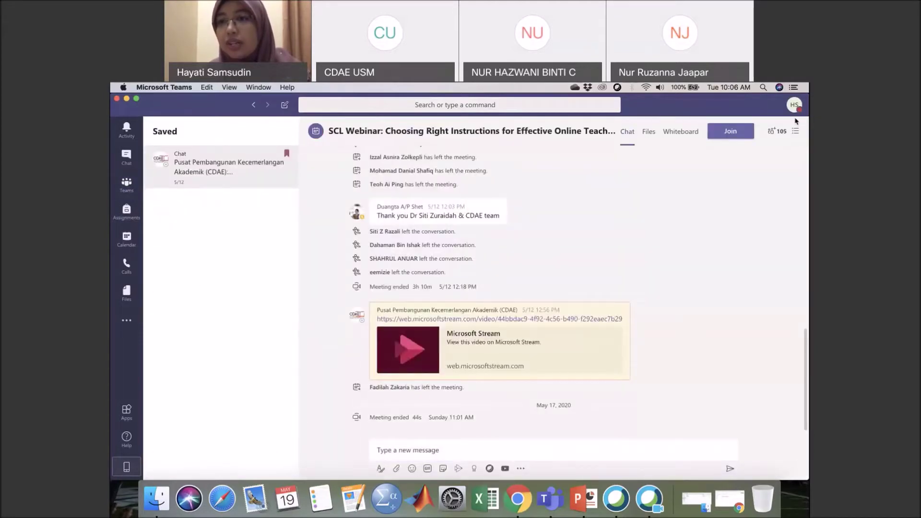
click(795, 105)
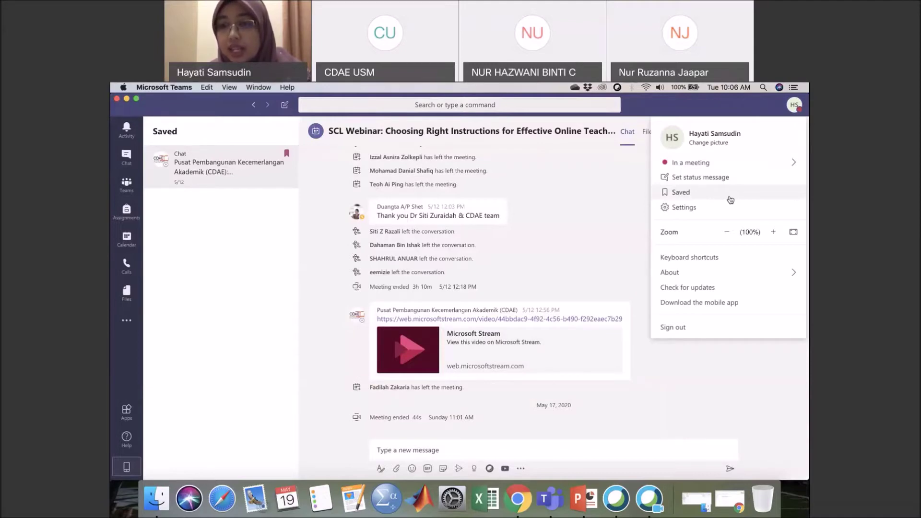
click(693, 208)
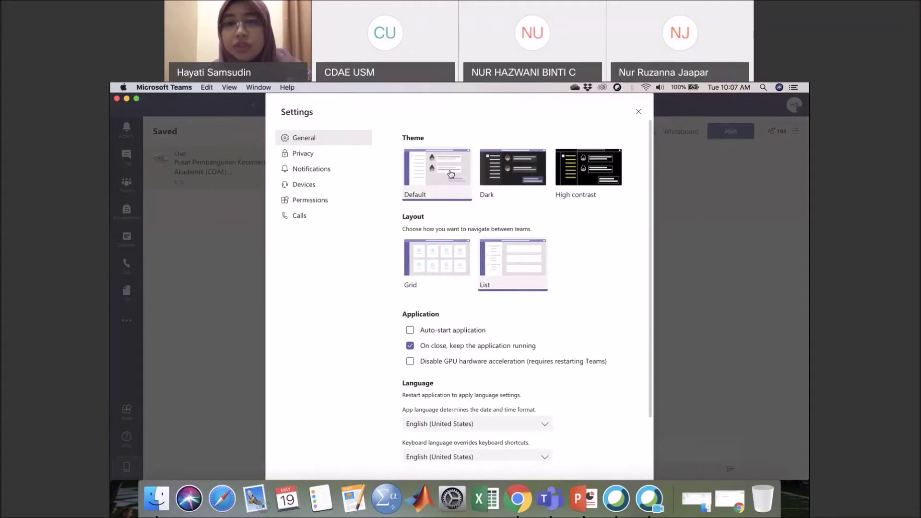
Step: Try the Dark and High contrast themes and the Grid layout, restoring the Default theme and List layout
click(503, 183)
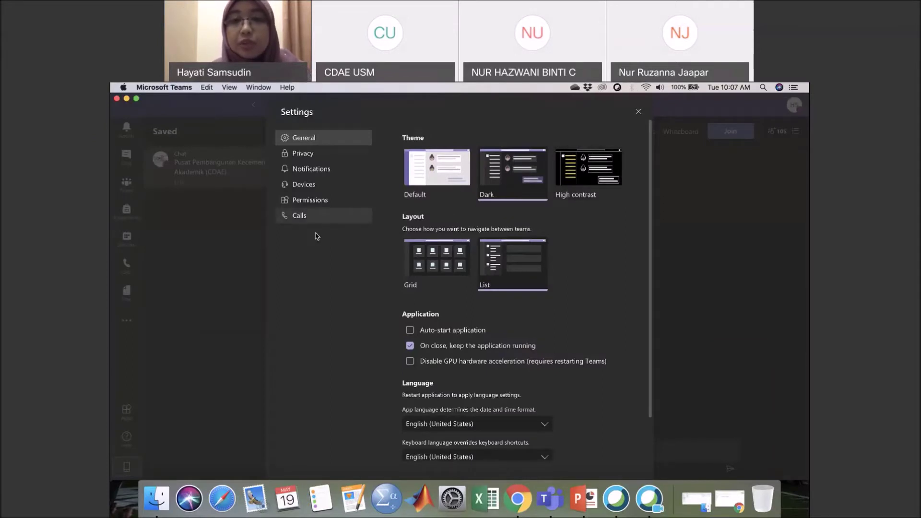
click(589, 192)
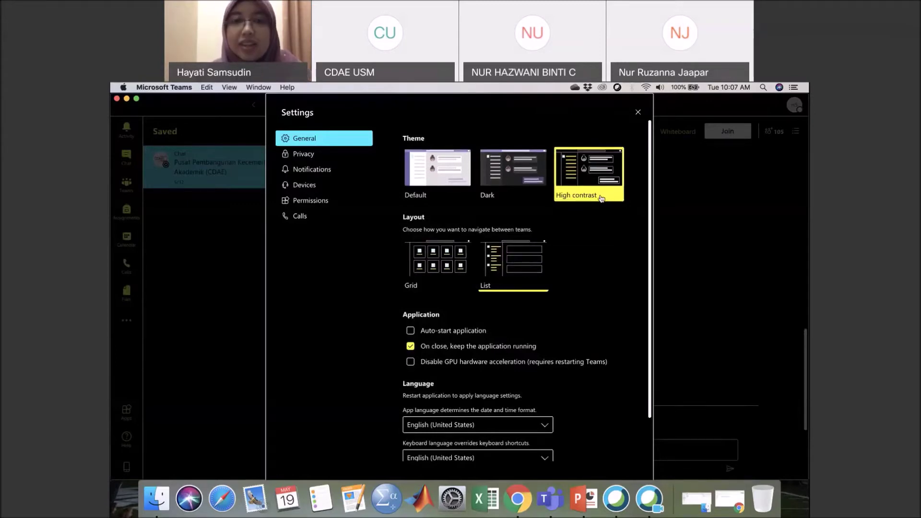
click(440, 196)
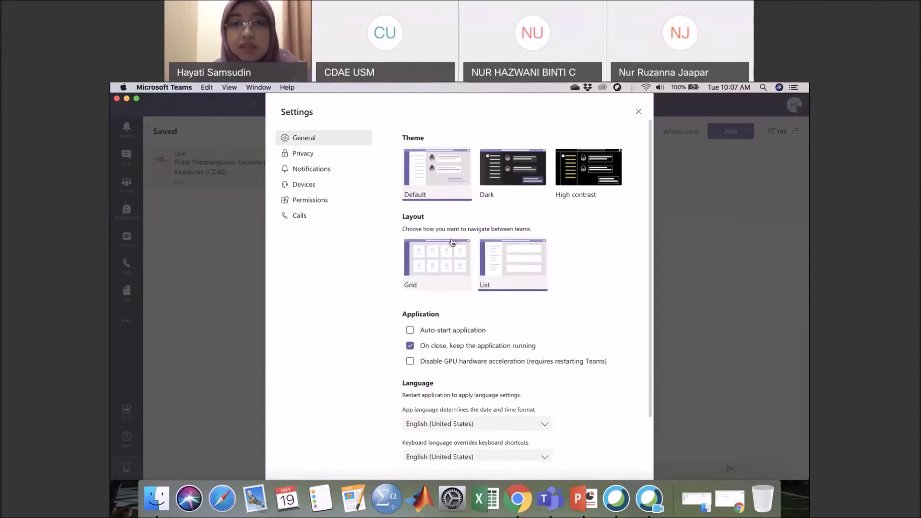
click(449, 267)
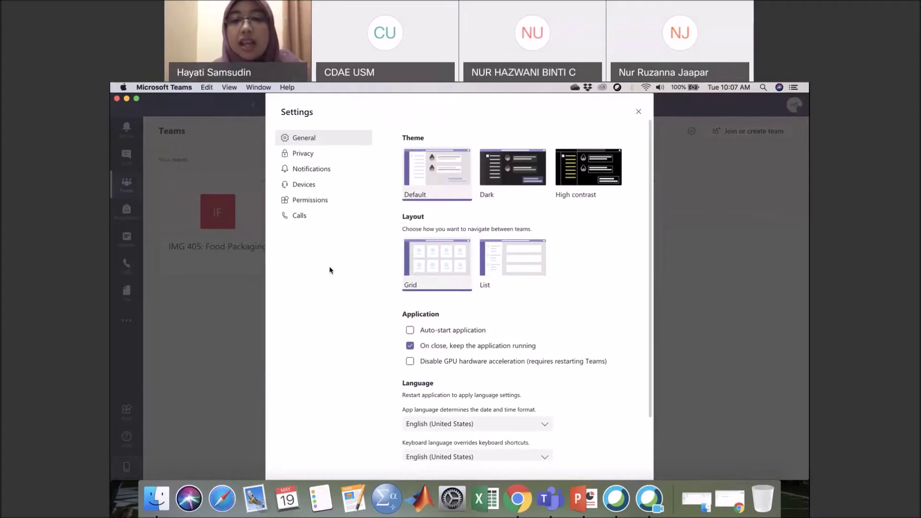
click(512, 270)
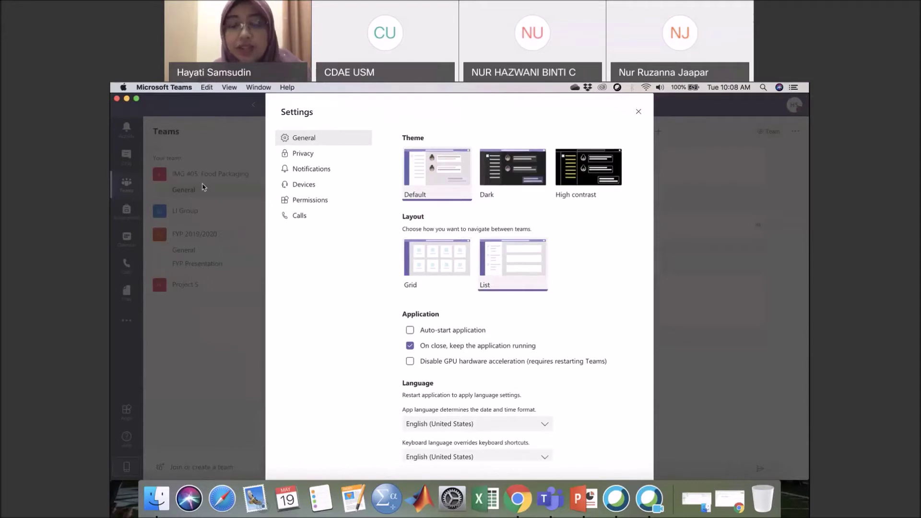
Step: Review the application and language options, the privacy settings, and the priority access page for Do not disturb
scroll(471, 314, down, 2)
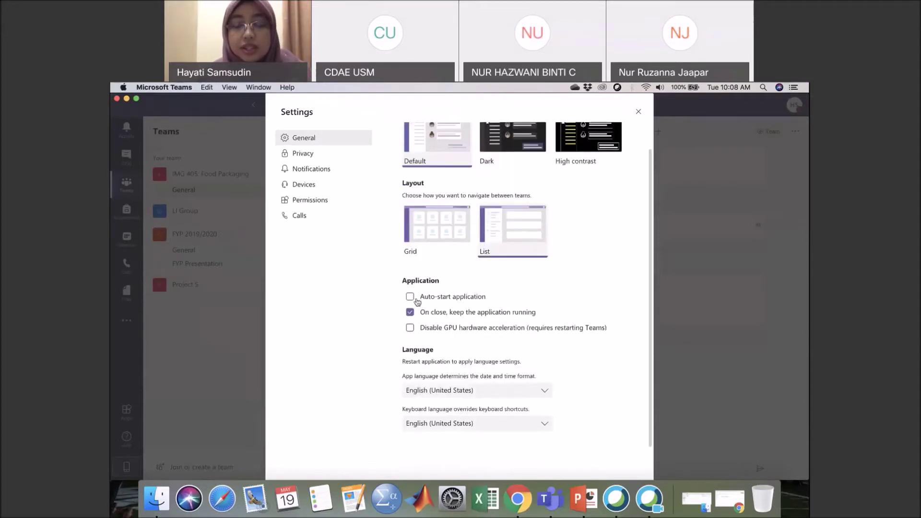
scroll(420, 326, down, 1)
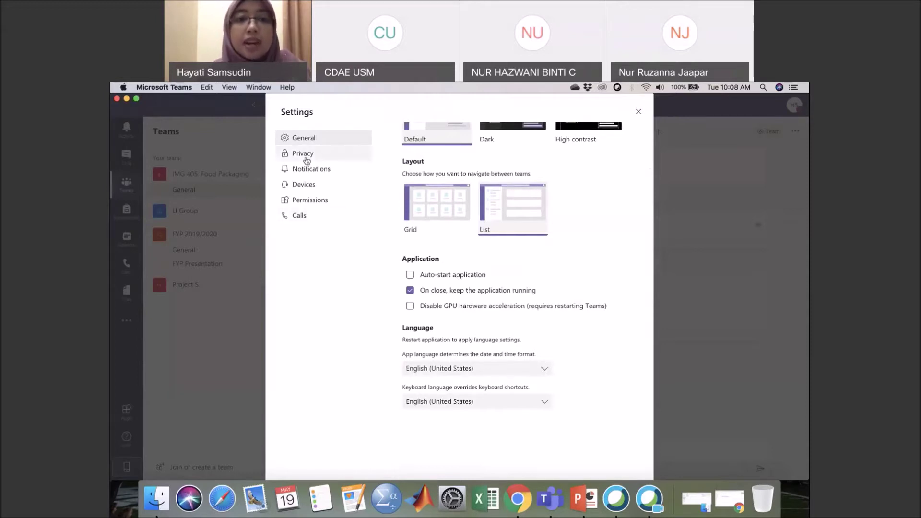
click(306, 158)
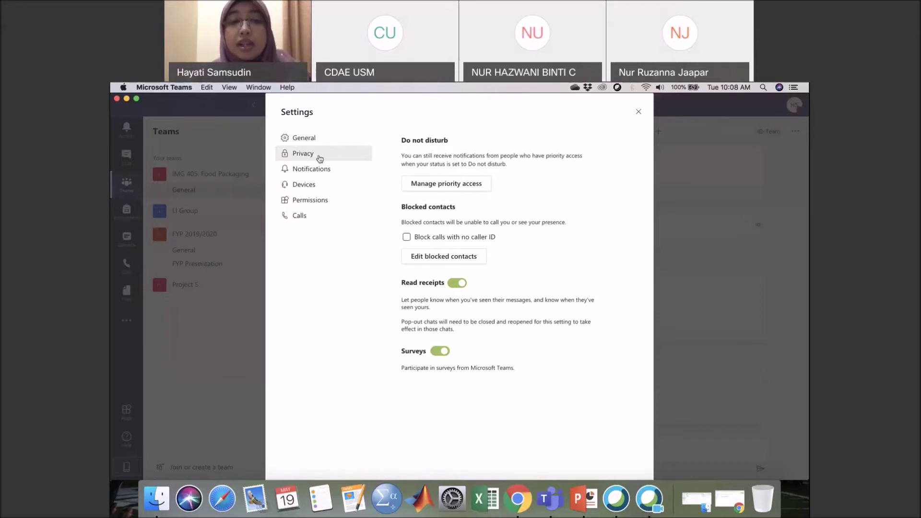
click(458, 188)
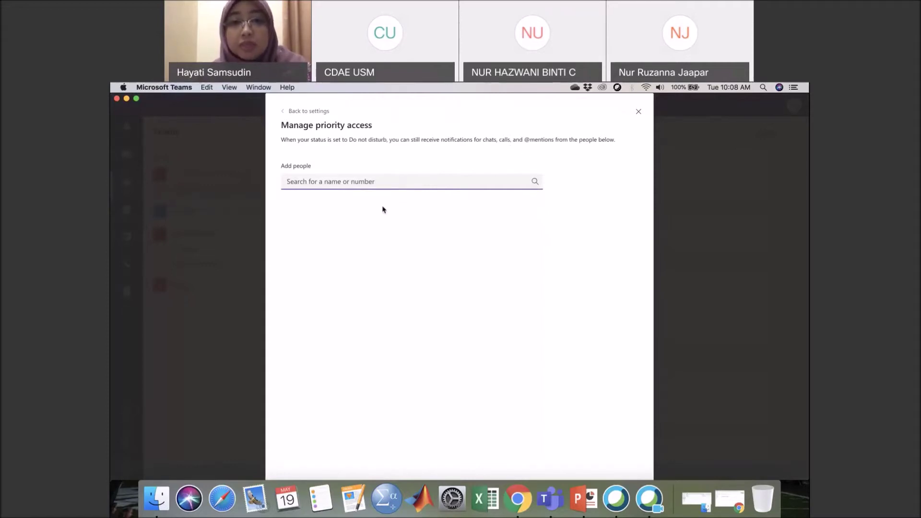
click(292, 112)
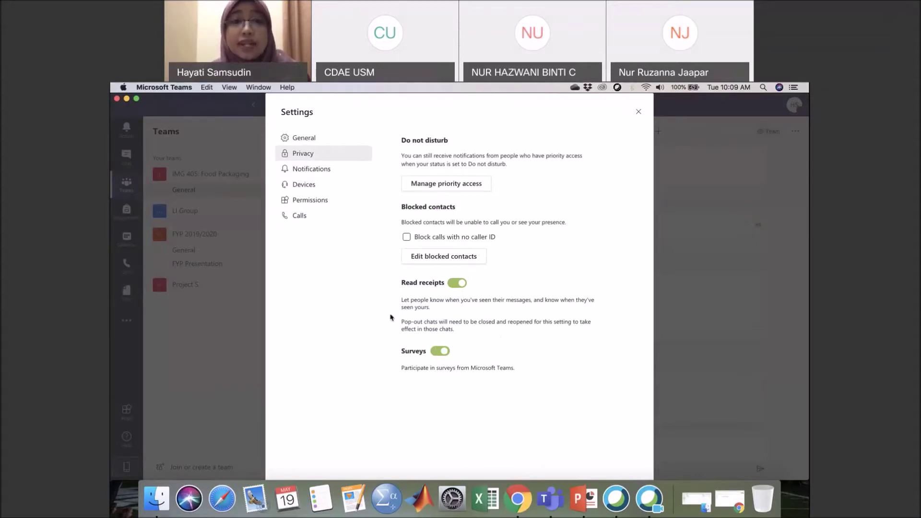
Step: Review the notification settings for mentions, messages, other activity, highlights and meetings
click(330, 175)
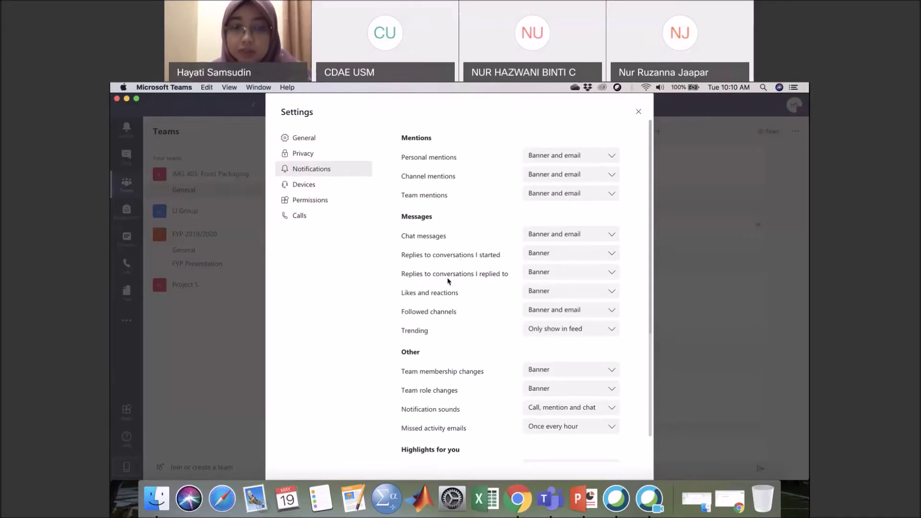
scroll(539, 351, down, 3)
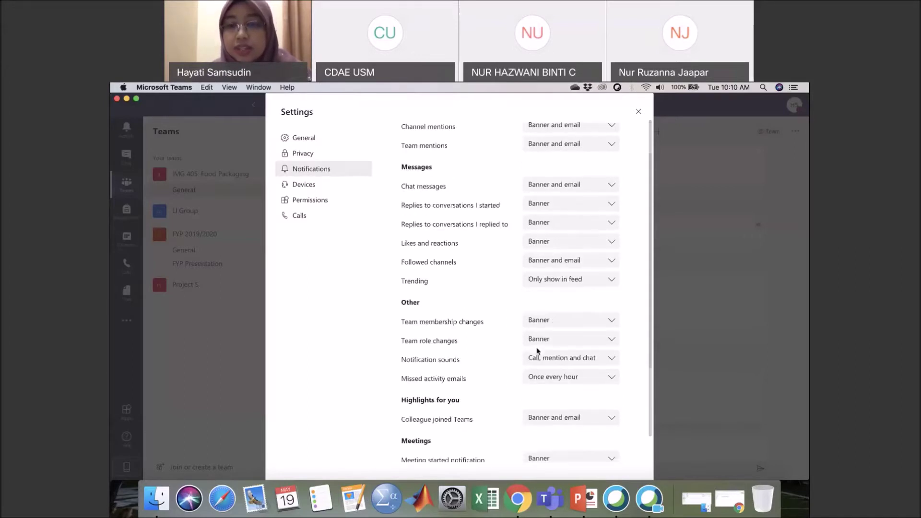
scroll(571, 382, down, 3)
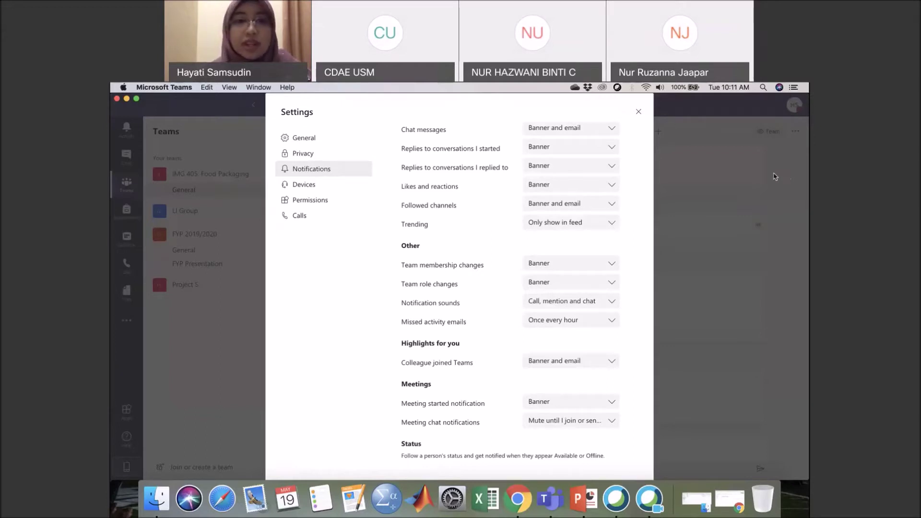
Step: Examine the device settings, including the available audio devices, secondary ringer and camera preview
click(322, 187)
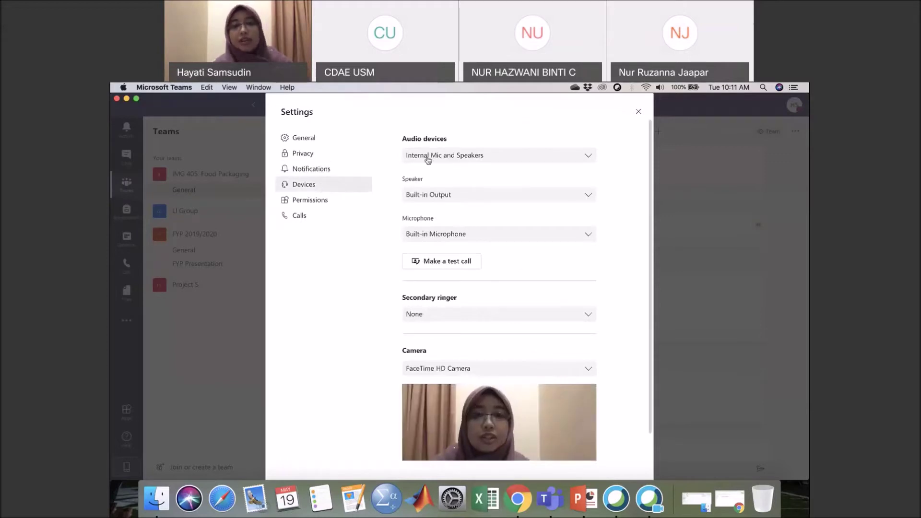
click(551, 163)
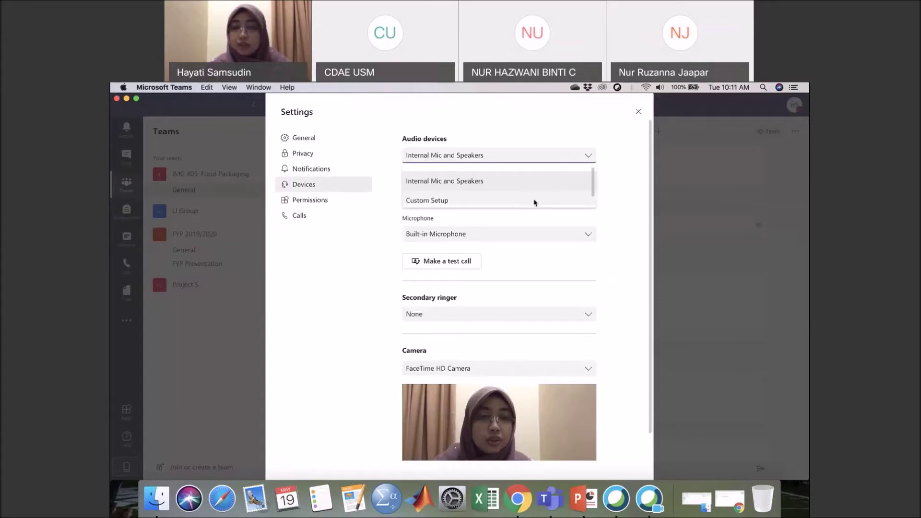
click(621, 193)
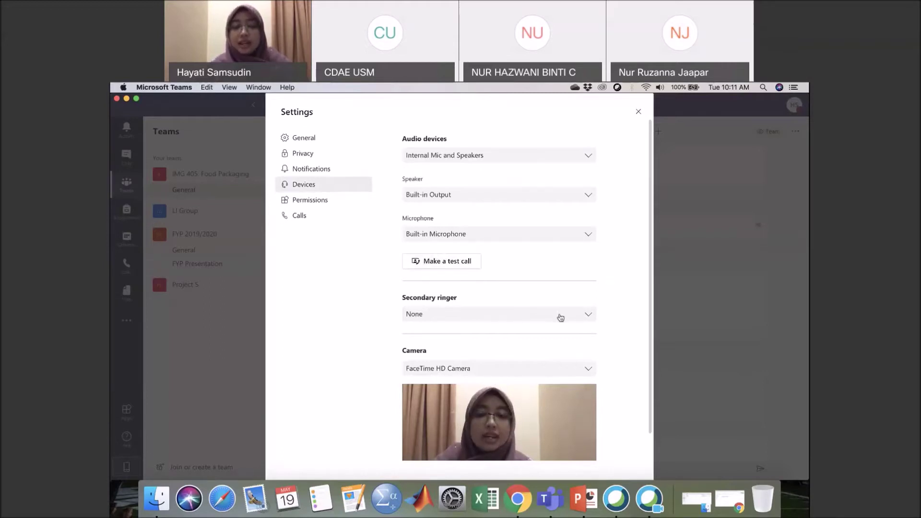
scroll(560, 315, down, 2)
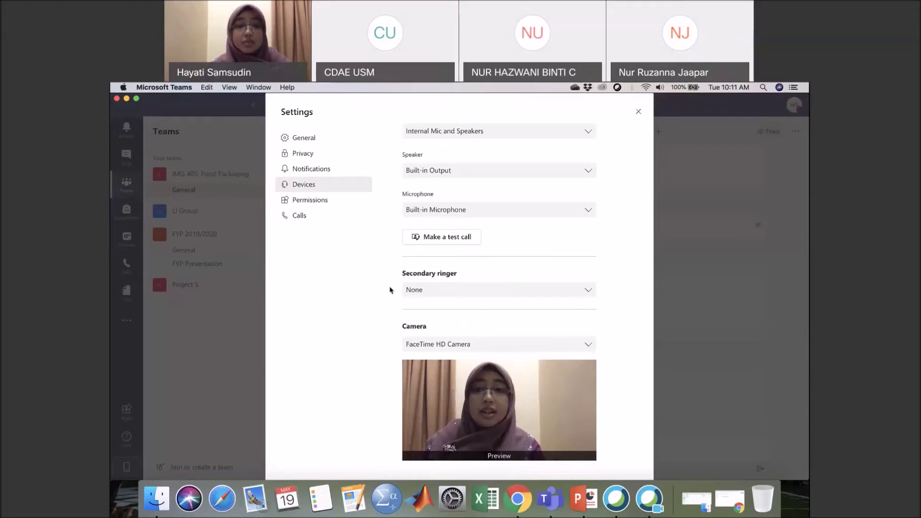
Step: Review the app permissions and call answering settings, and close the settings
click(326, 203)
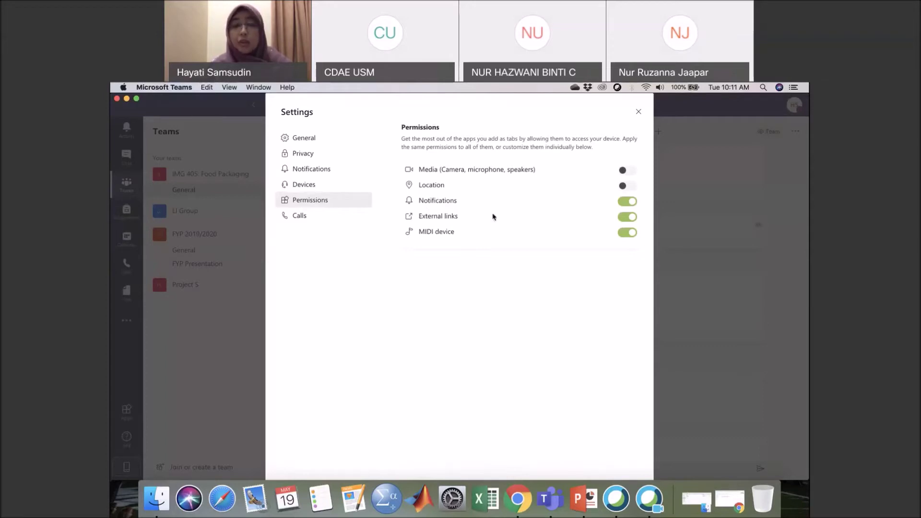
click(330, 222)
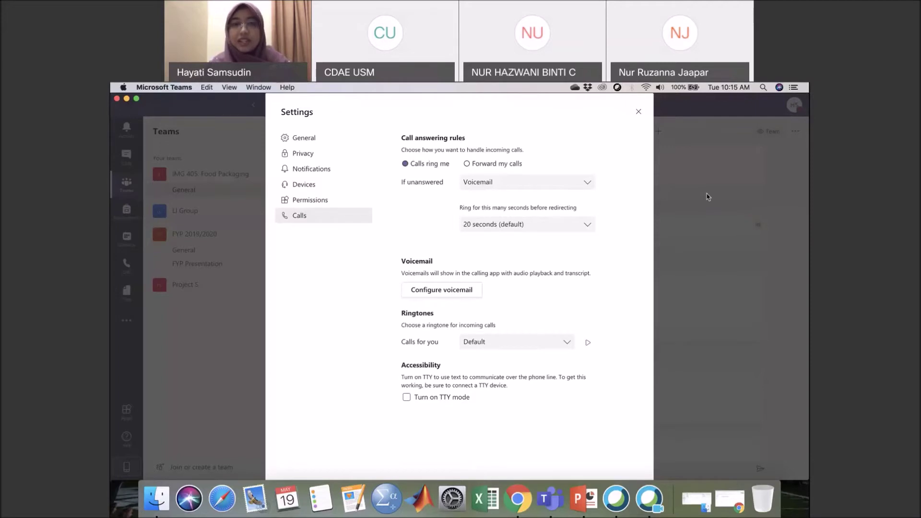
click(708, 197)
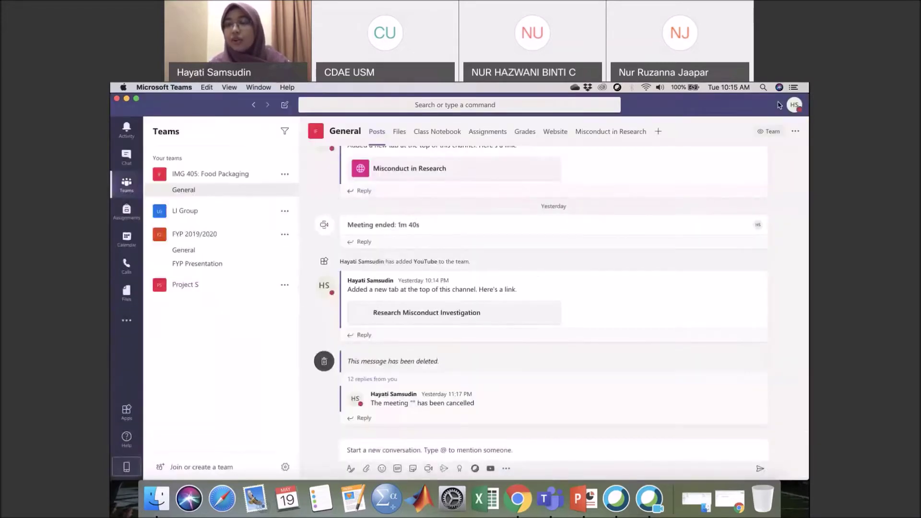
Step: Leave the account menu and open the Misconduct in Research page in the General channel of IMG 405: Food Packaging
click(797, 107)
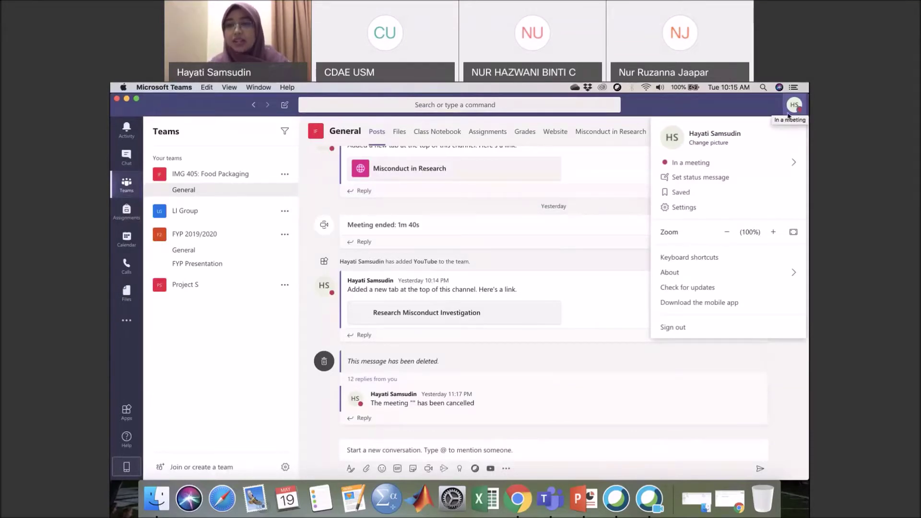
click(614, 173)
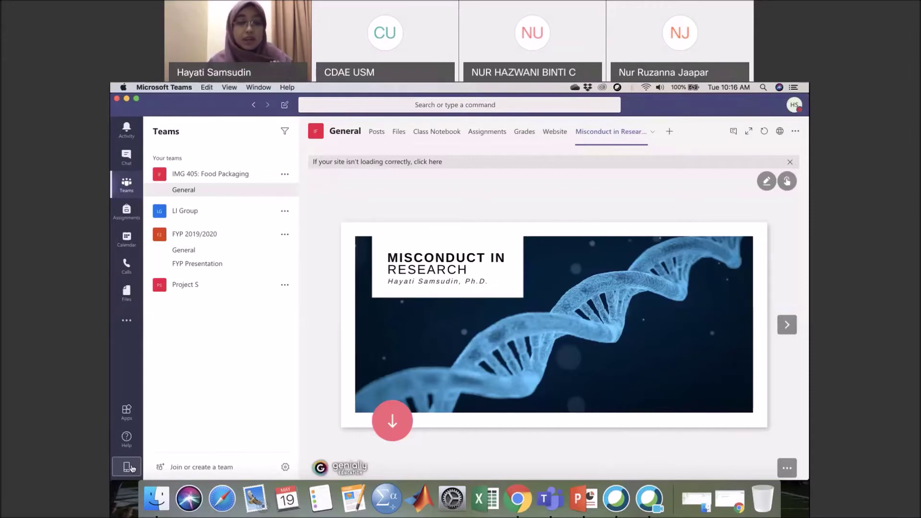
Step: View the download code for the Teams mobile app, close it and return to the list of teams
click(129, 468)
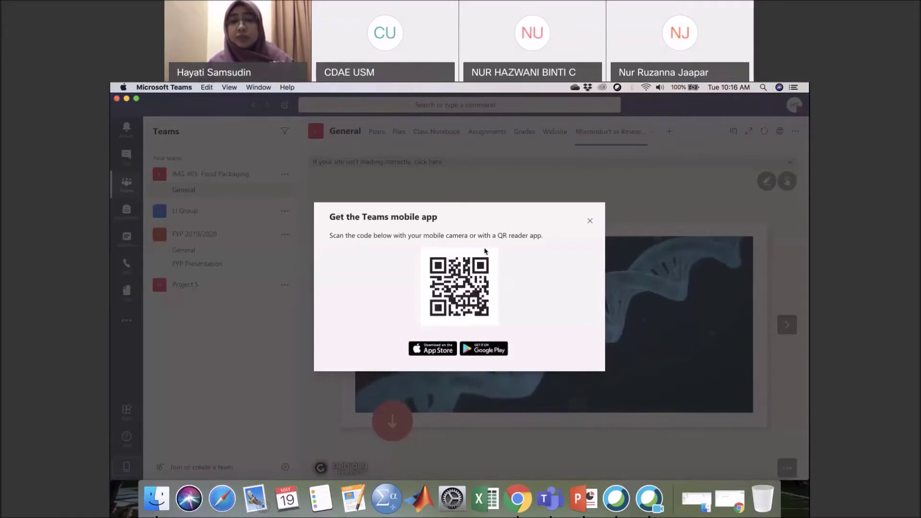
click(591, 221)
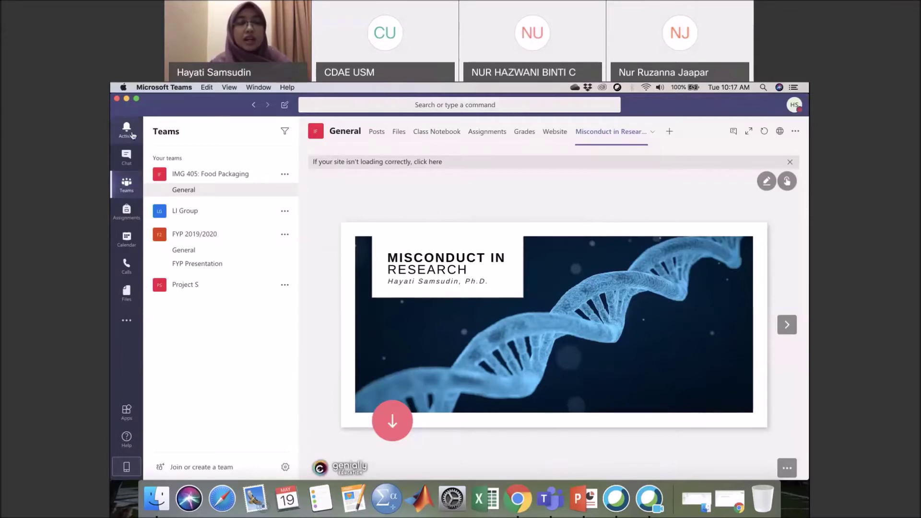
click(125, 191)
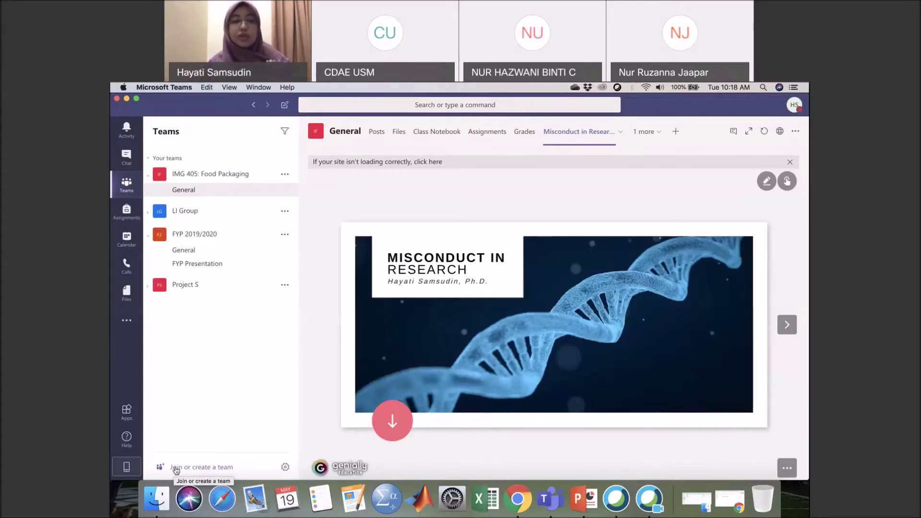
Step: Open the options for joining or creating a team, and start a new team of the Class type
click(202, 472)
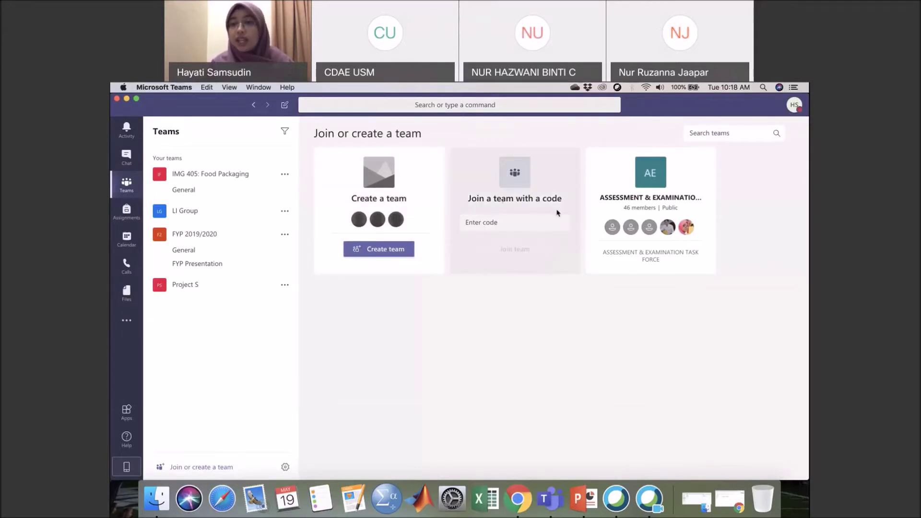
mouse_move(633, 264)
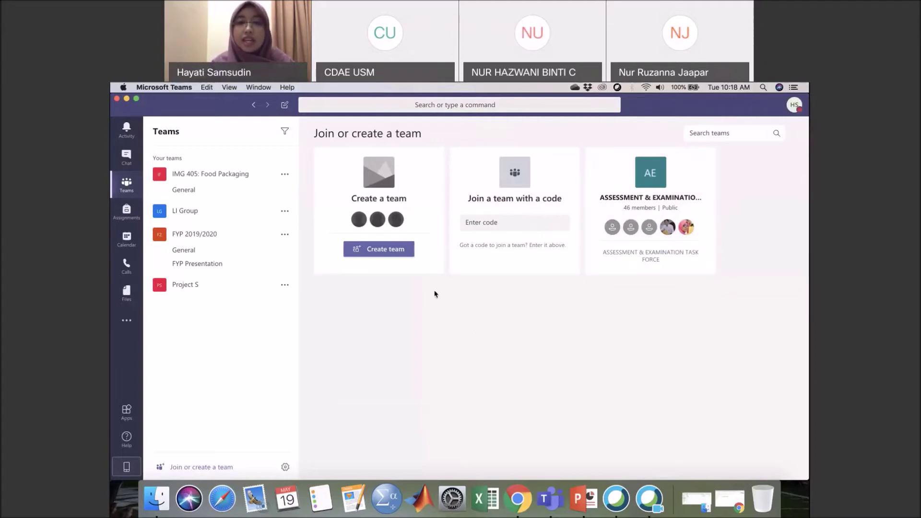
click(391, 258)
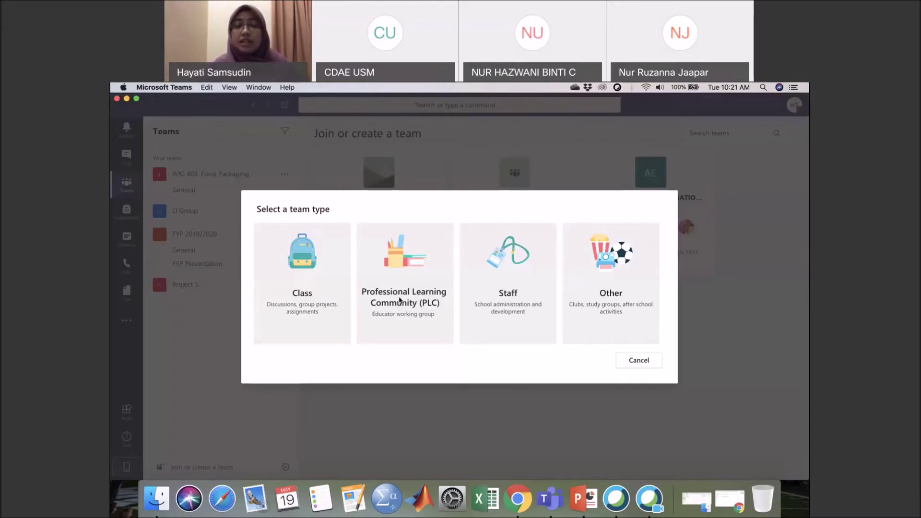
click(307, 287)
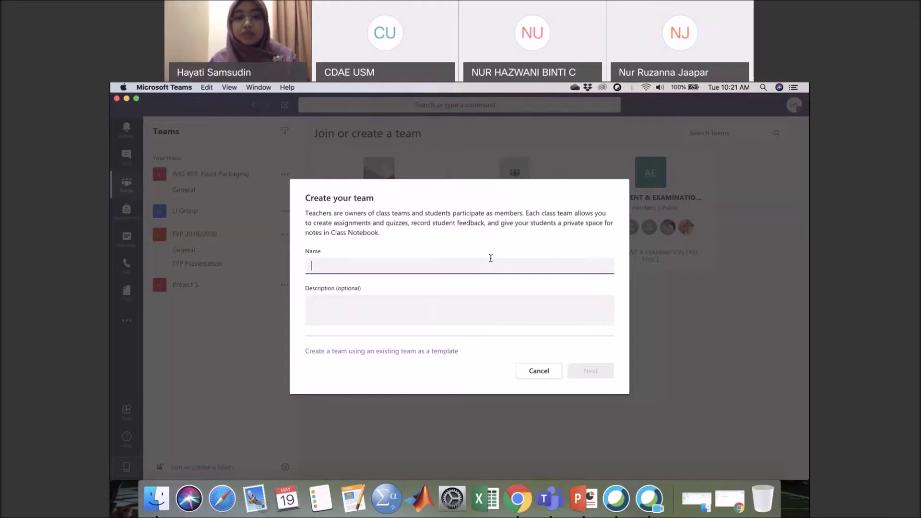
Step: Name the class team "Microsoft Teams Course", examine the existing teams offered as templates, and go back without choosing one
text(Micro)
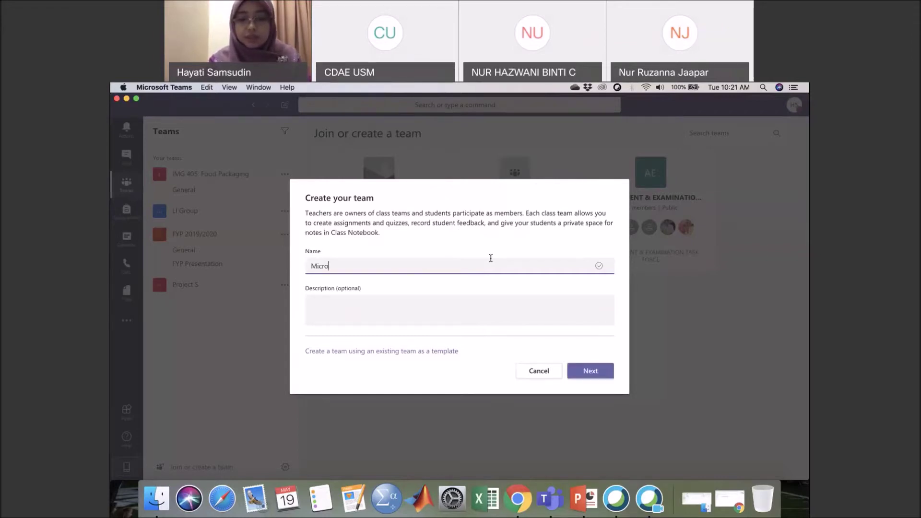
text(soft Tea)
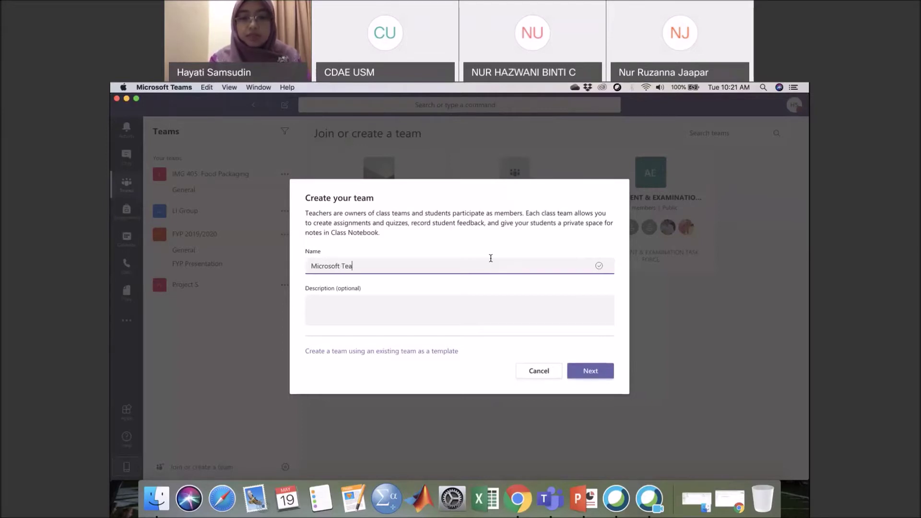
text(ms Course)
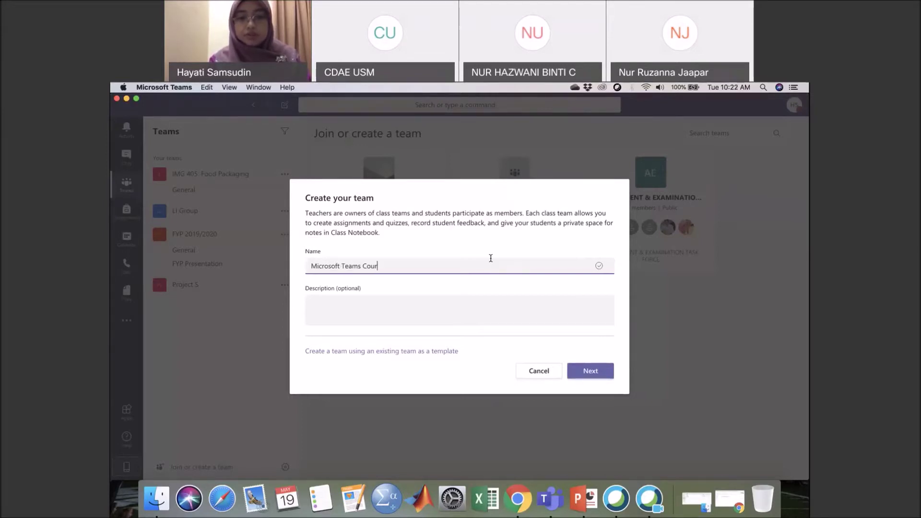
click(466, 305)
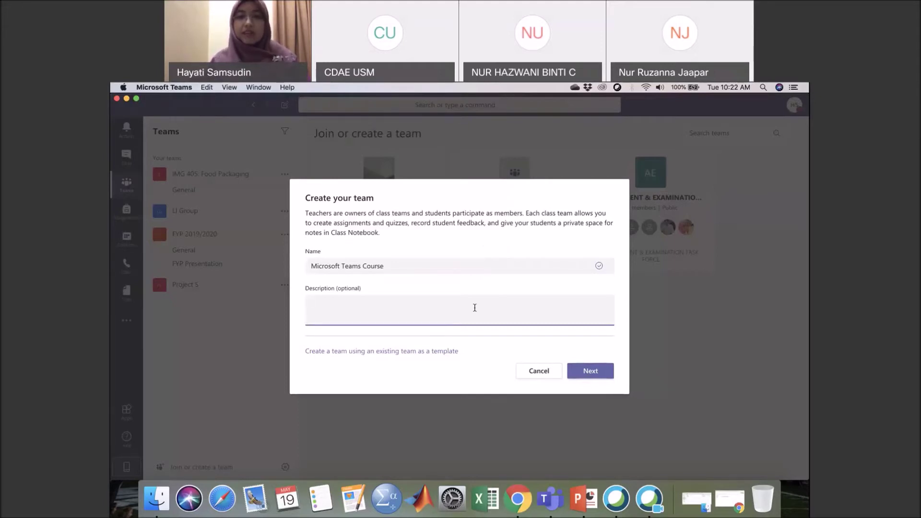
click(415, 356)
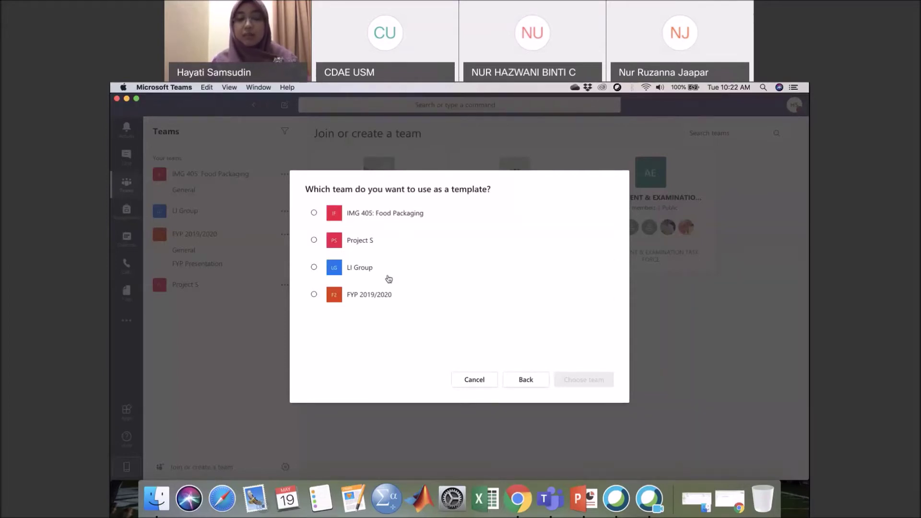
click(531, 383)
Step: Enter "Microsoft Teams Course" as the class team's name, leave the description empty and create the team
click(448, 263)
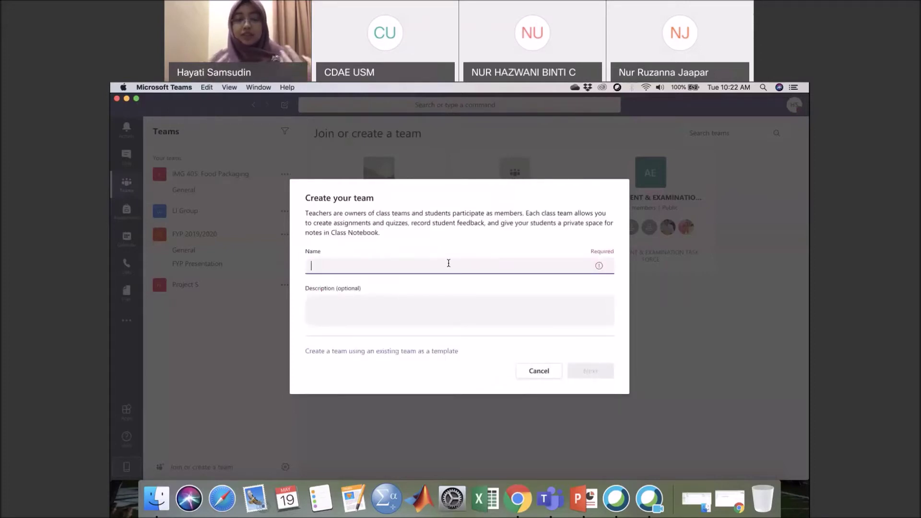
text(microdo)
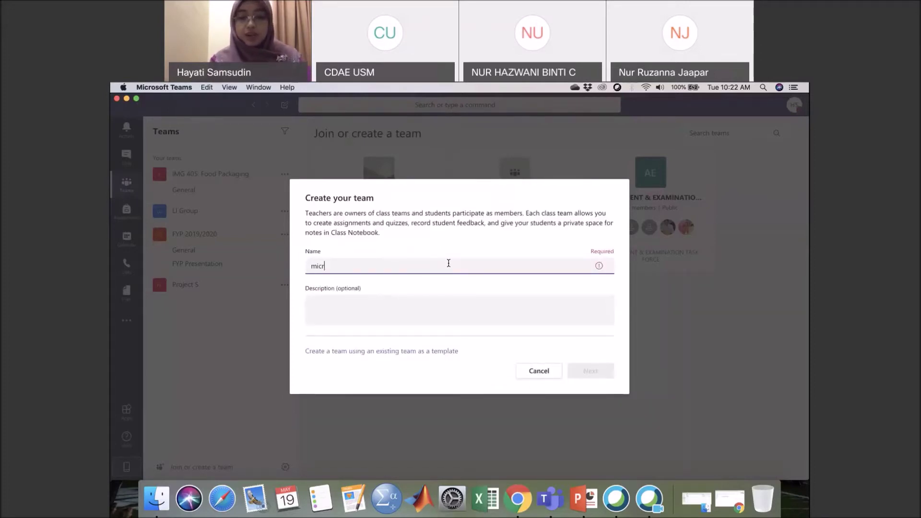
key(BackSpace)
key(BackSpace)
key(BackSpace)
key(BackSpace)
key(BackSpace)
key(BackSpace)
key(BackSpace)
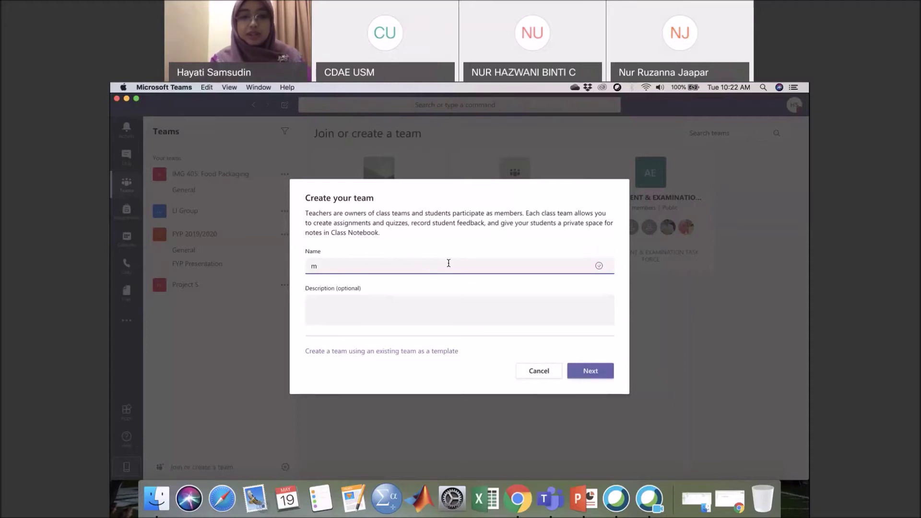
text(Mis)
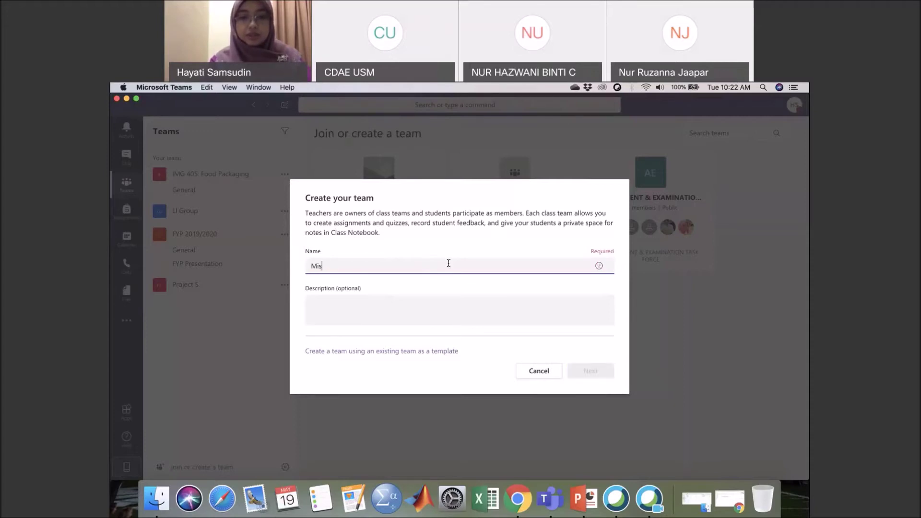
text(crosoft)
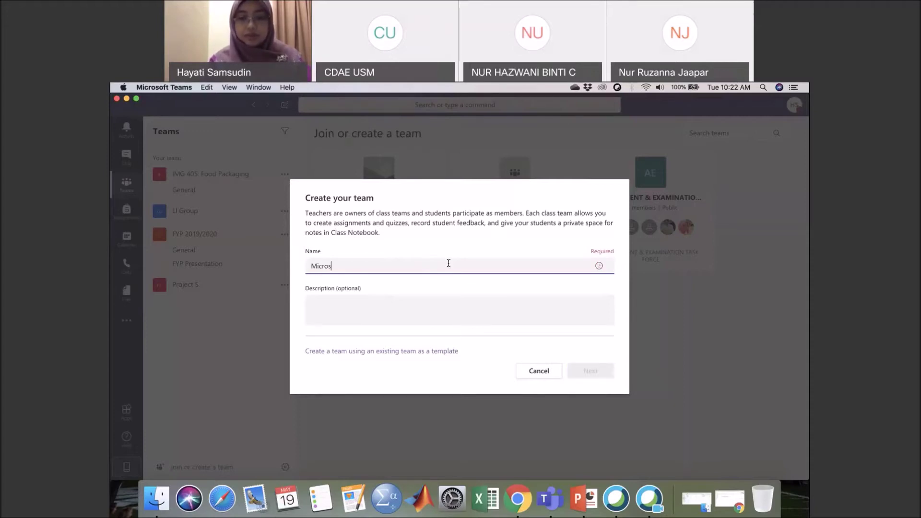
text( Teams )
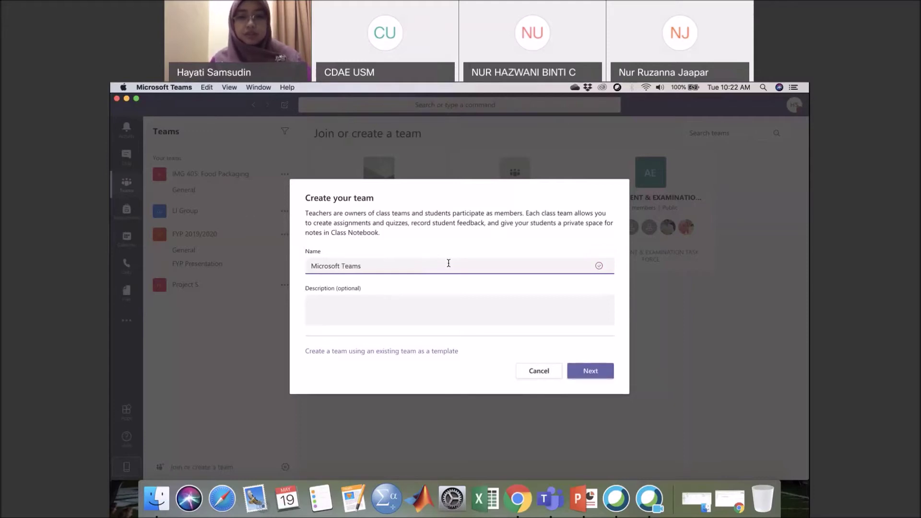
text(Course)
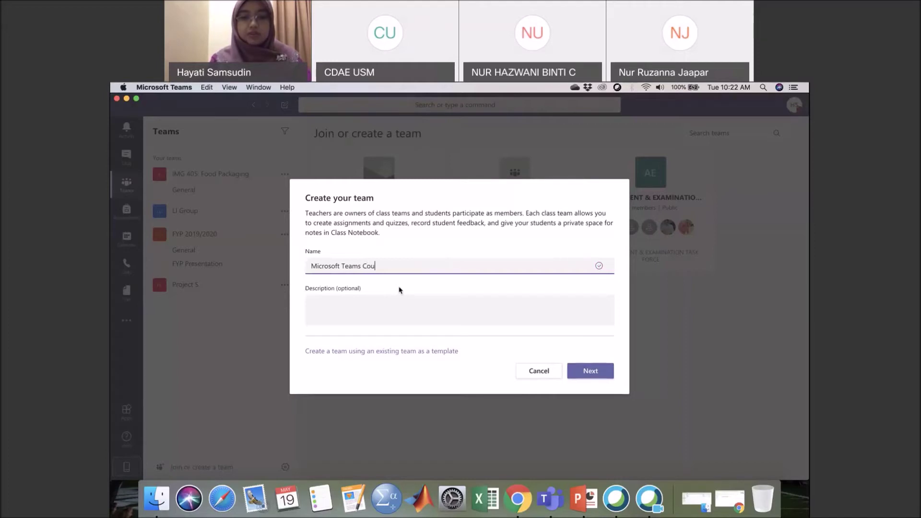
click(583, 369)
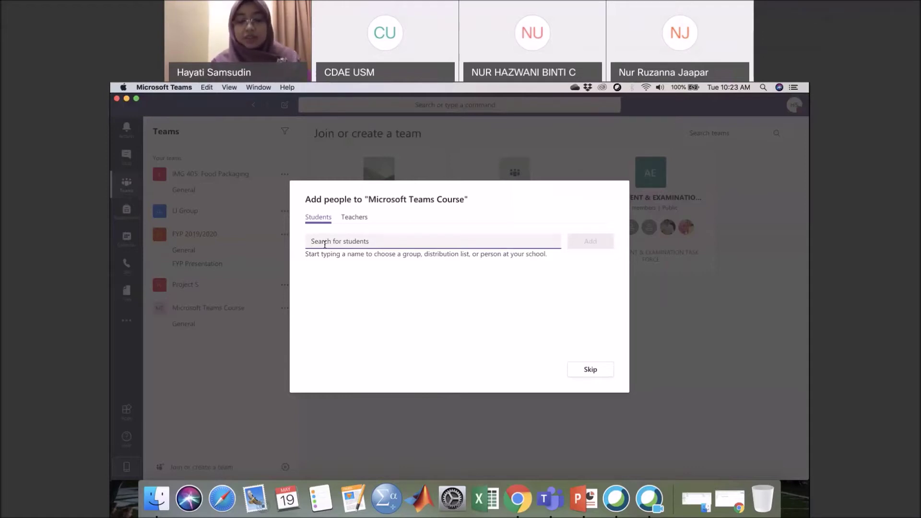
Step: Search for students by a first name, browse the suggested people and clear the search
text(siti)
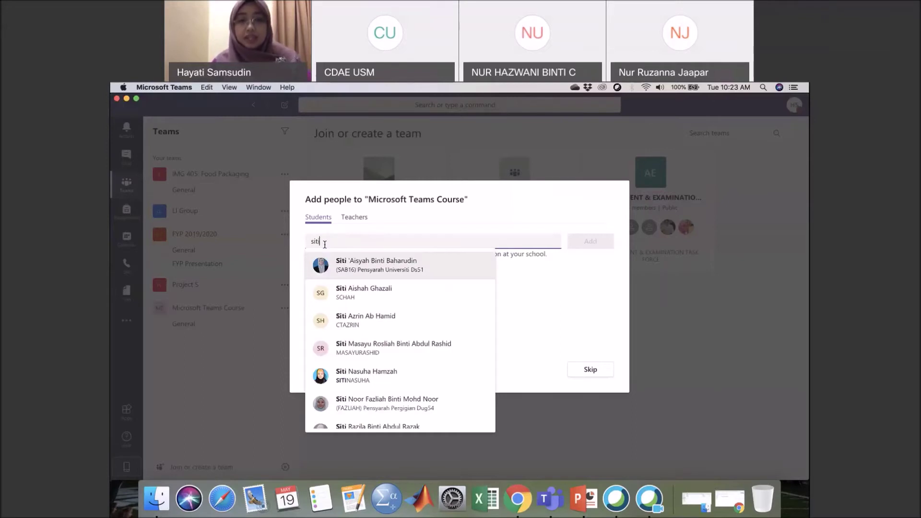
scroll(359, 303, down, 5)
scroll(359, 303, down, 10)
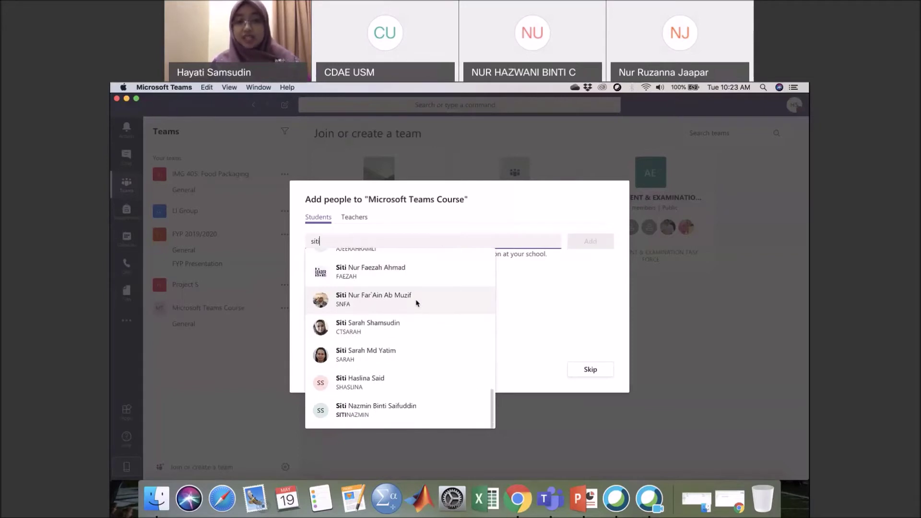
scroll(416, 303, up, 5)
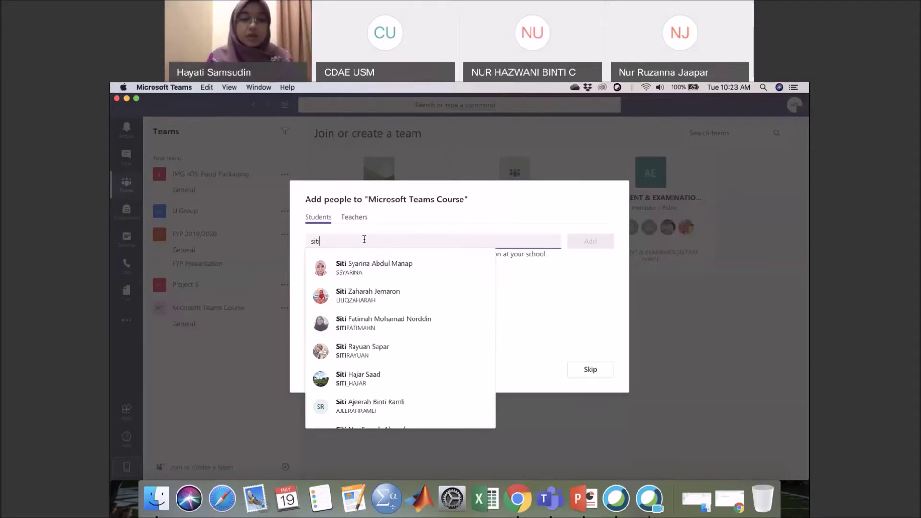
text(@)
key(BackSpace)
key(BackSpace)
key(BackSpace)
key(BackSpace)
key(BackSpace)
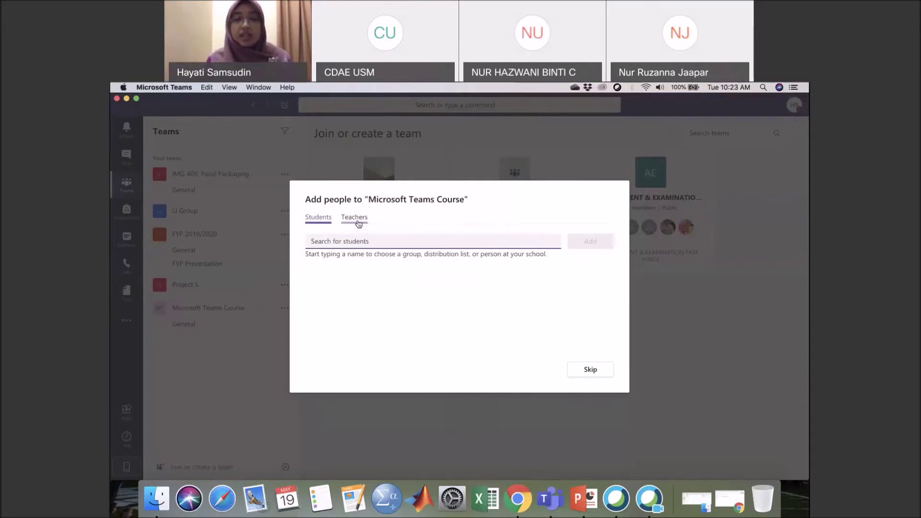
Step: View the option for adding teachers, and skip adding people to the new team
click(356, 219)
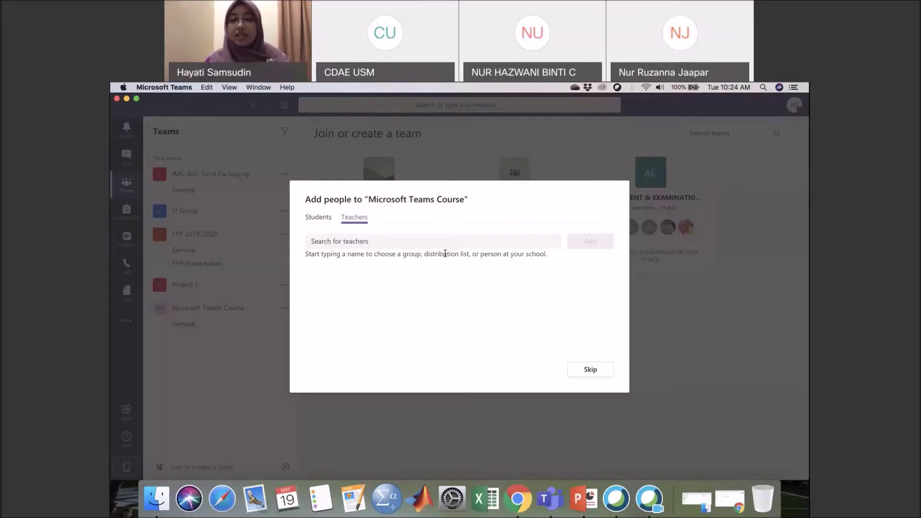
click(587, 374)
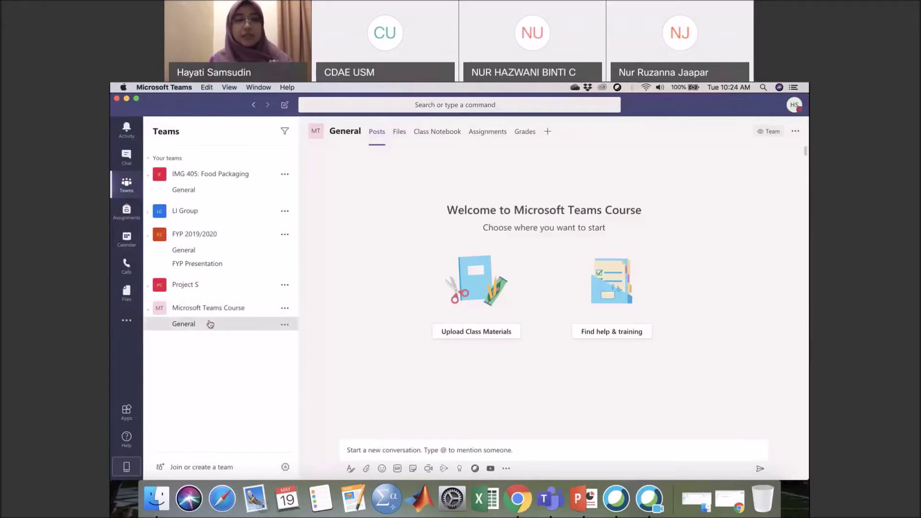
Step: Hide the Microsoft Teams Course team, and restore it to the visible teams from the hidden ones
click(284, 309)
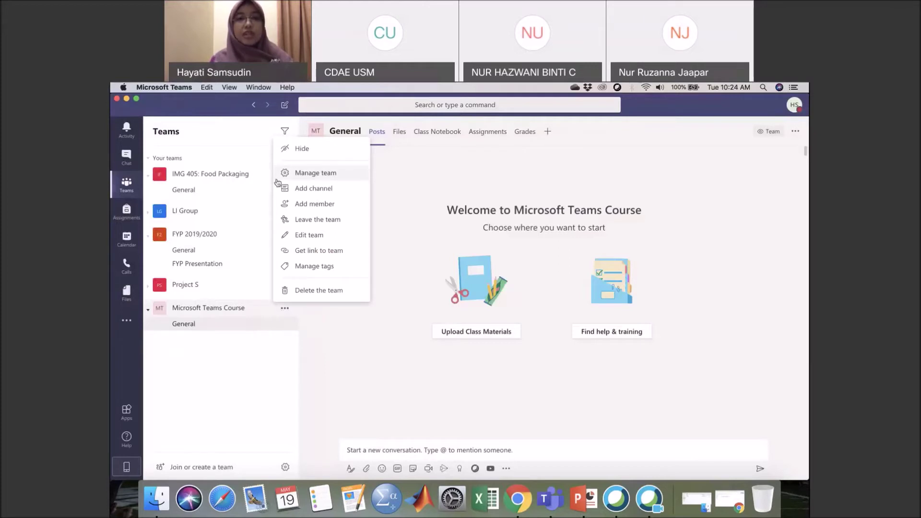
click(303, 149)
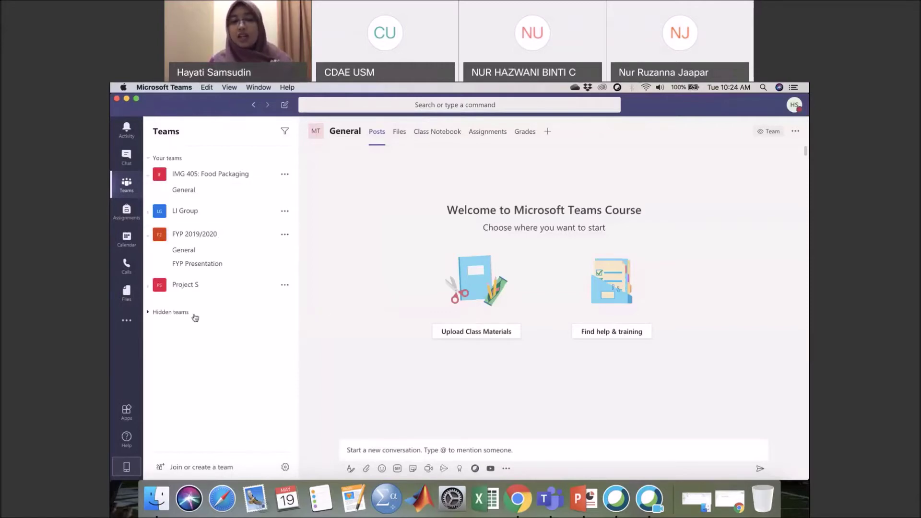
click(177, 313)
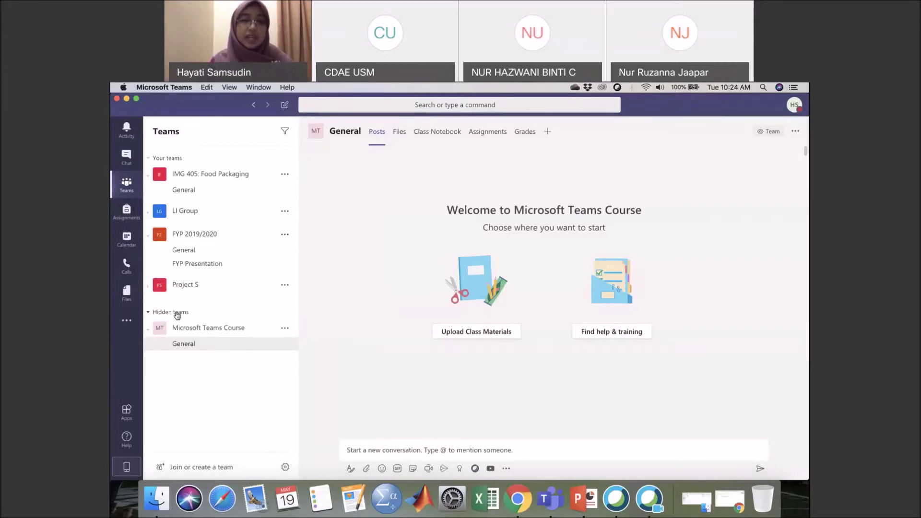
click(285, 330)
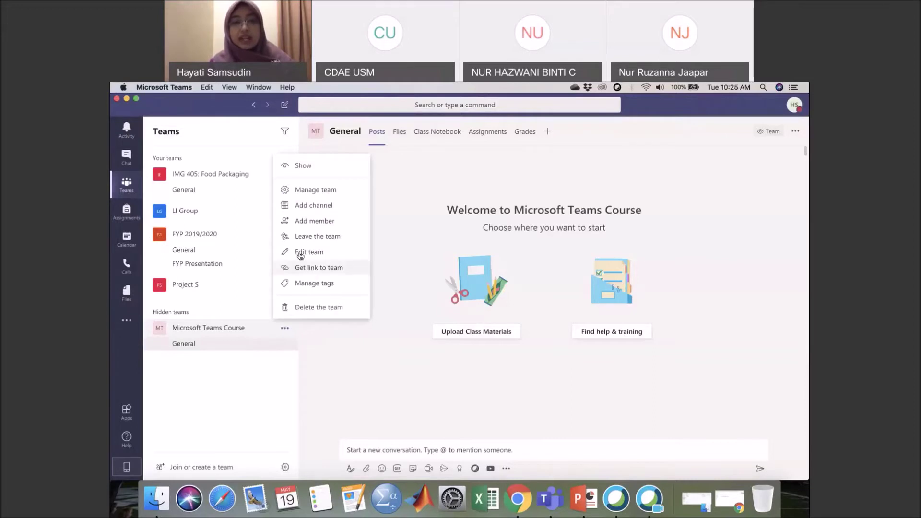
click(303, 167)
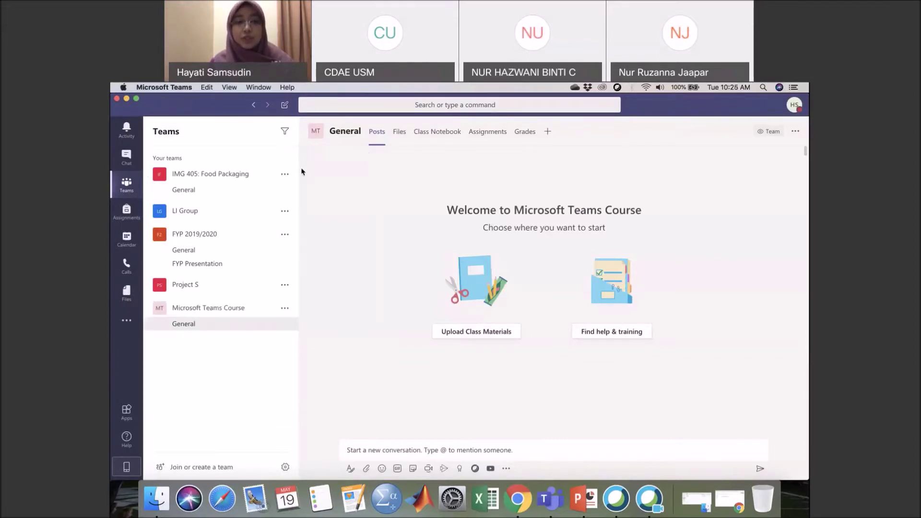
Step: Open the management page of the Microsoft Teams Course team and view its members, the option for adding members, and its channels
click(285, 309)
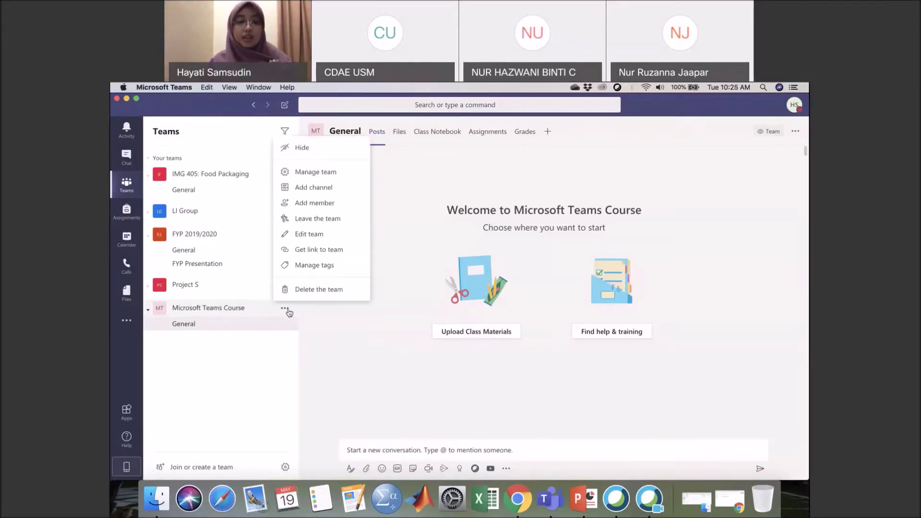
click(335, 178)
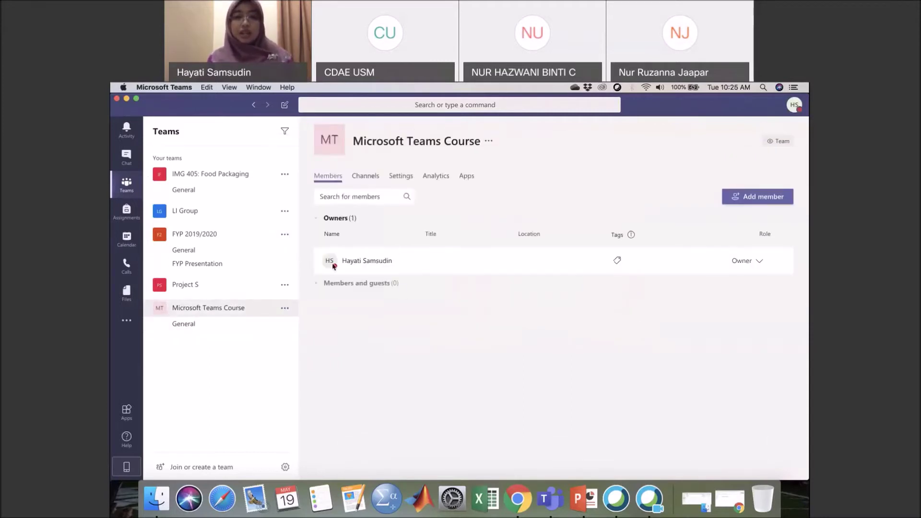
mouse_move(332, 249)
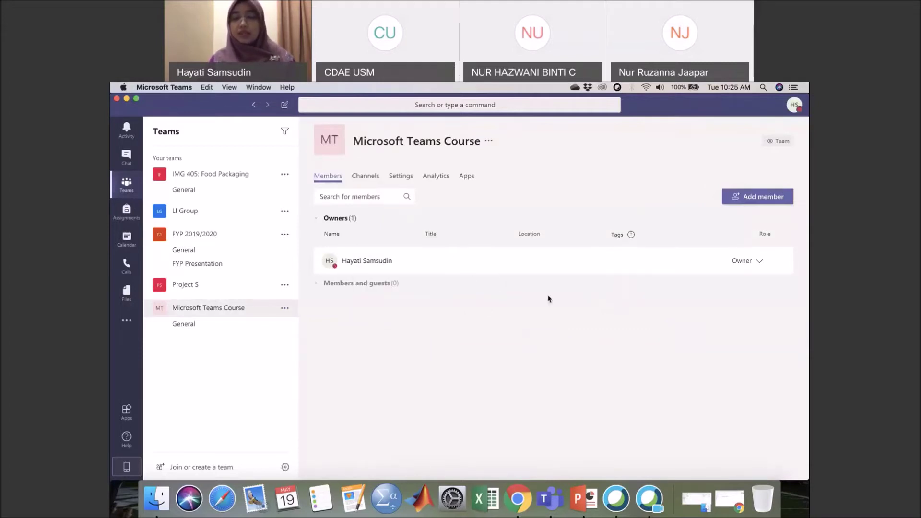
click(754, 197)
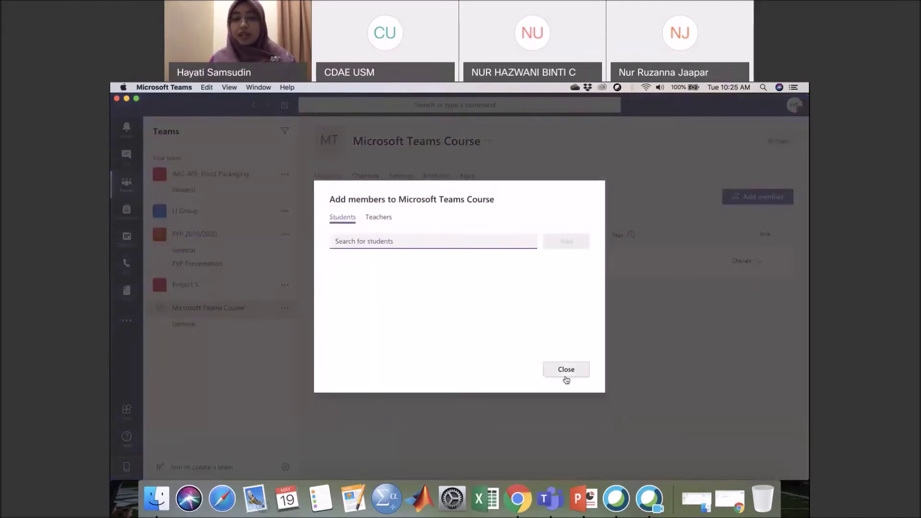
click(566, 370)
click(375, 181)
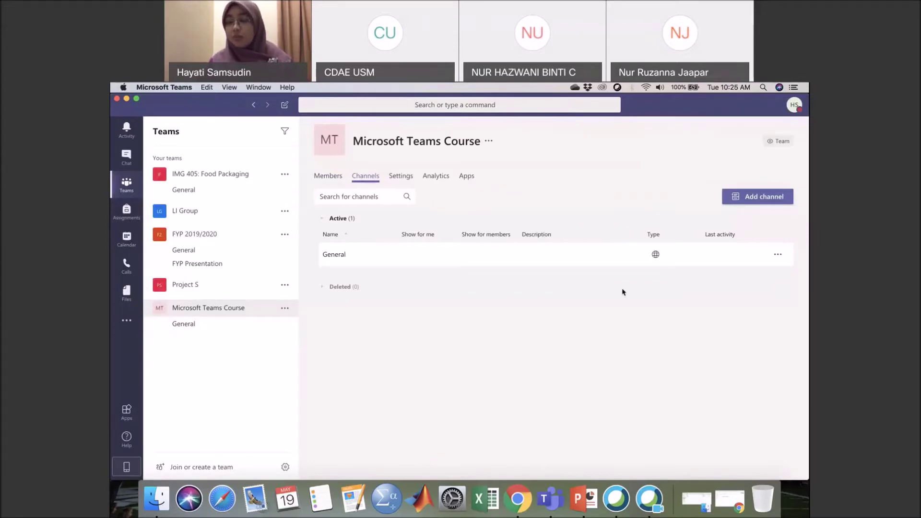
click(761, 203)
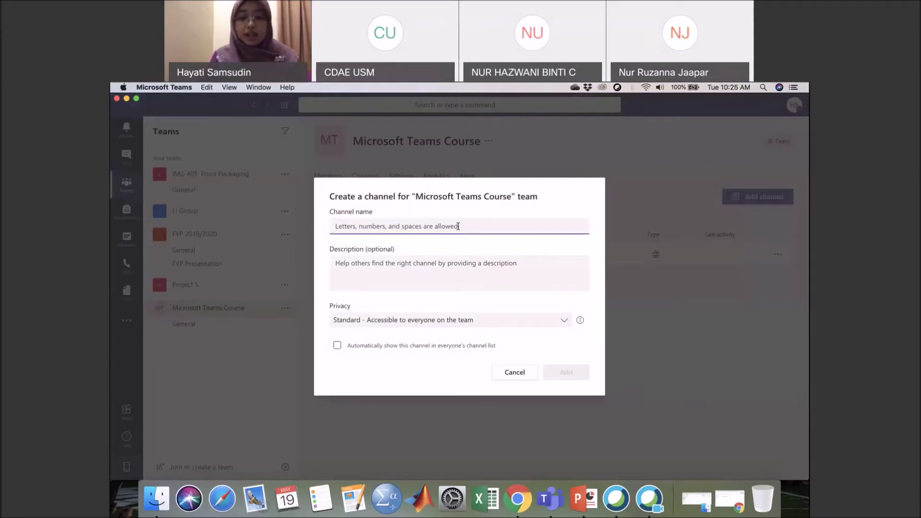
text(Project)
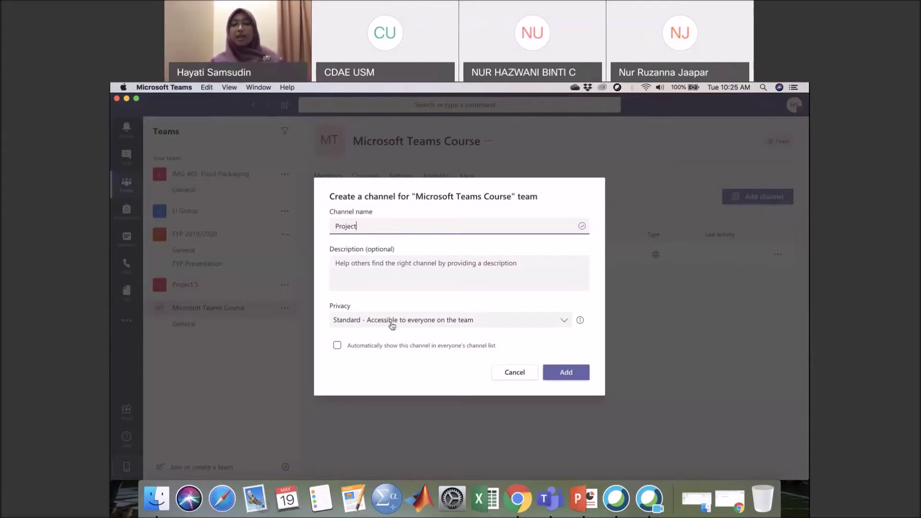
click(549, 324)
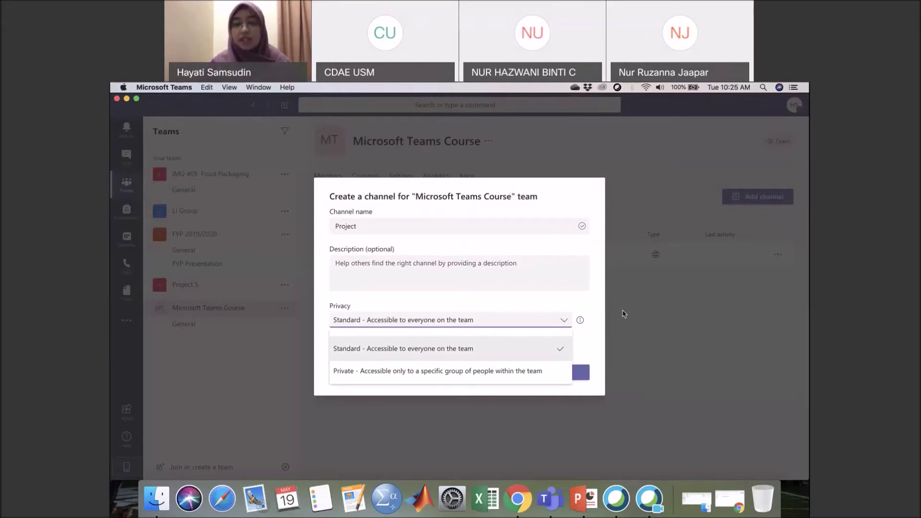
click(625, 318)
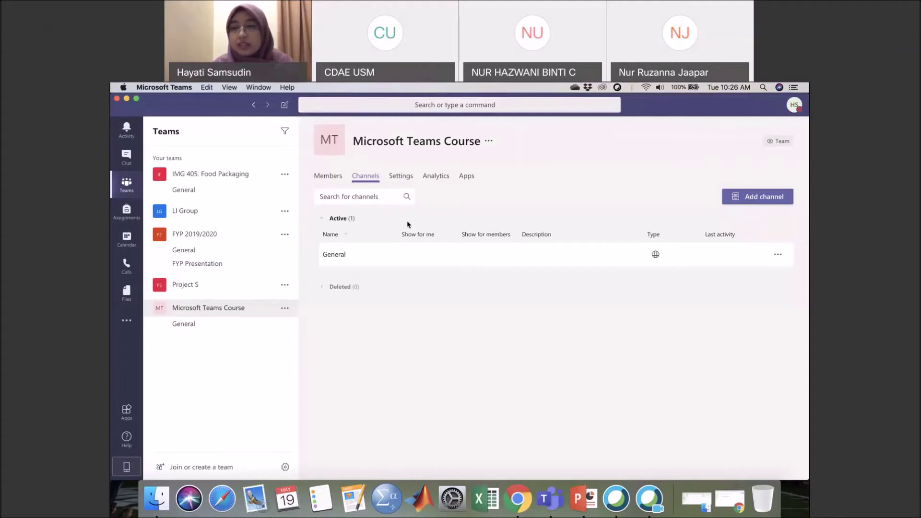
Step: Add a channel named Training to the team with Standard privacy, without automatically showing it in everyone's channel list
click(753, 201)
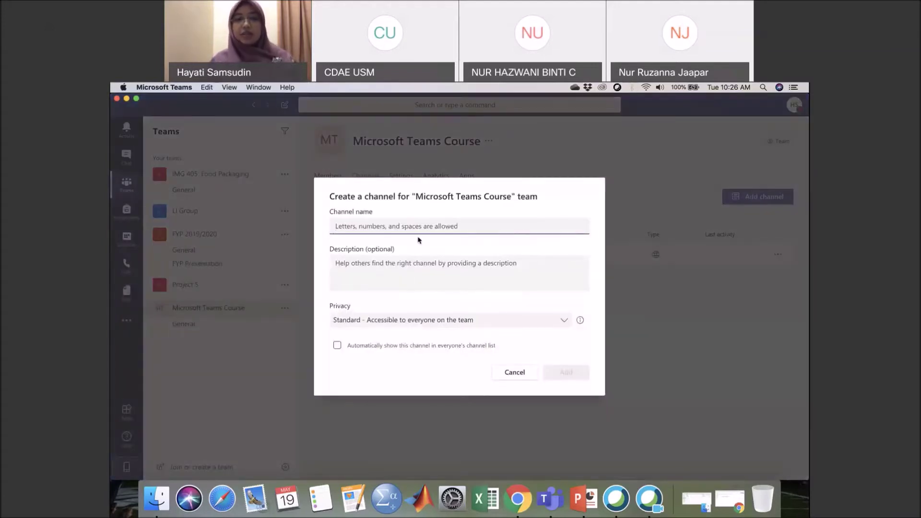
text(Training)
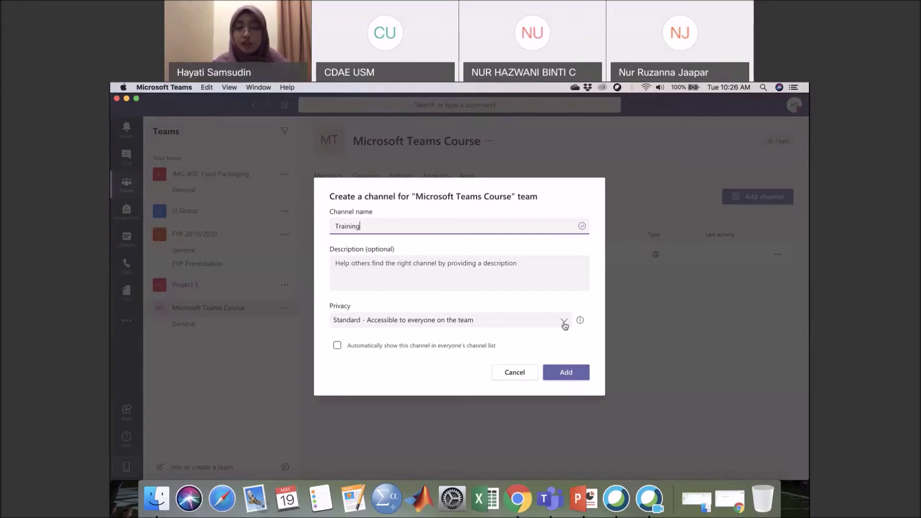
click(565, 326)
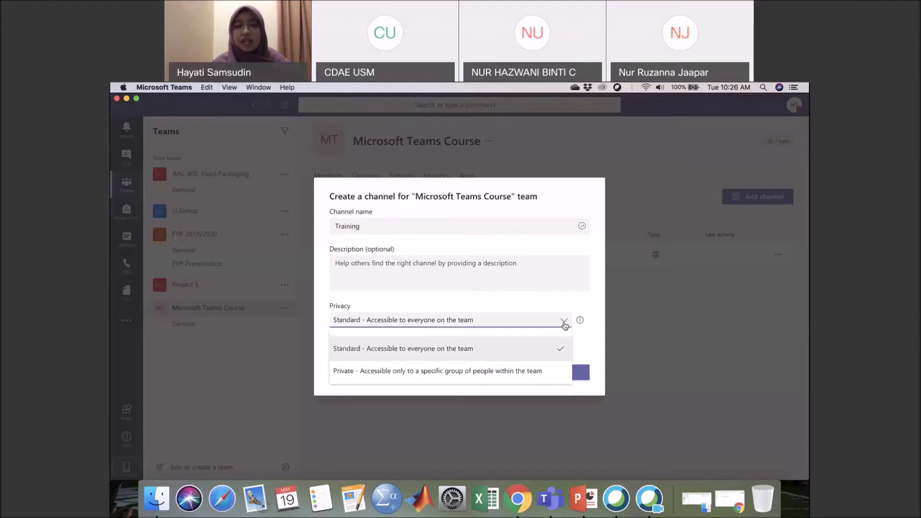
click(386, 371)
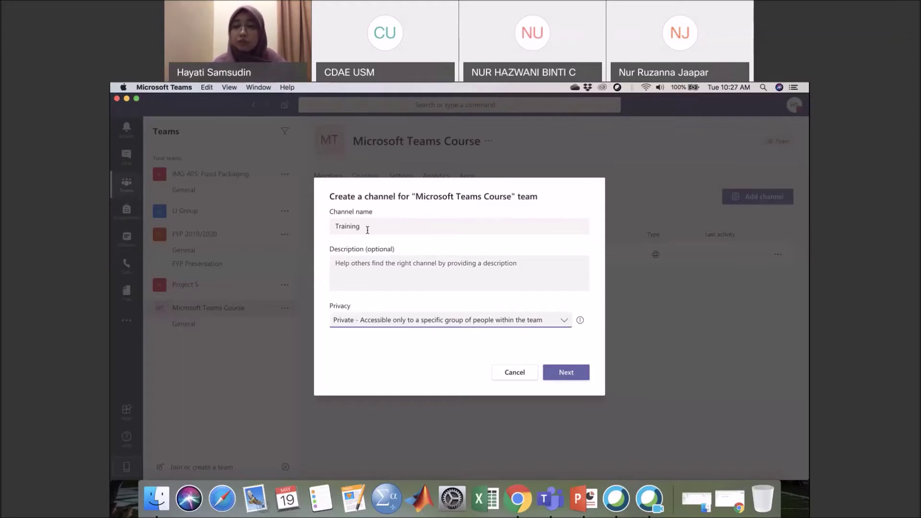
click(555, 325)
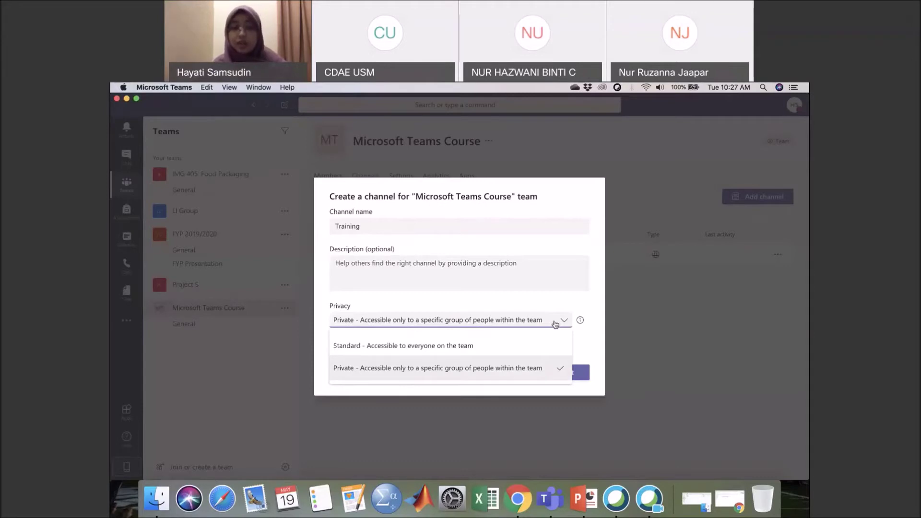
click(446, 346)
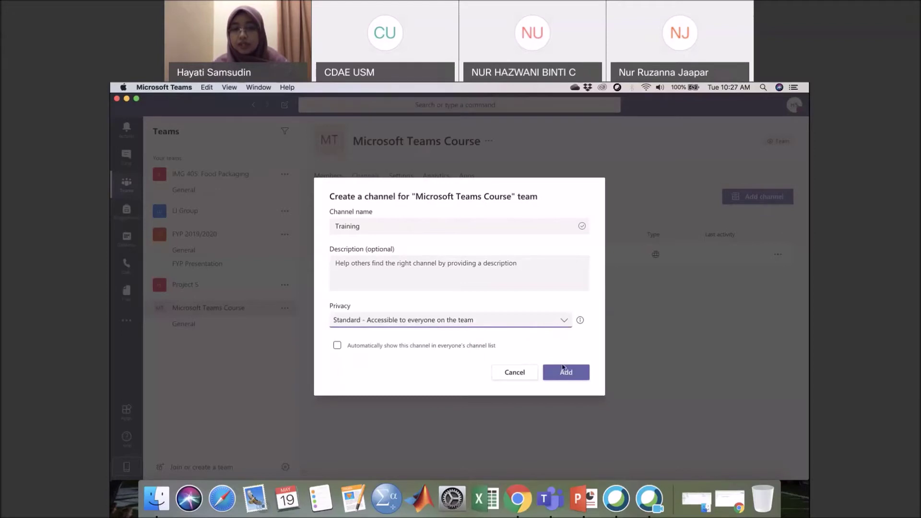
click(338, 346)
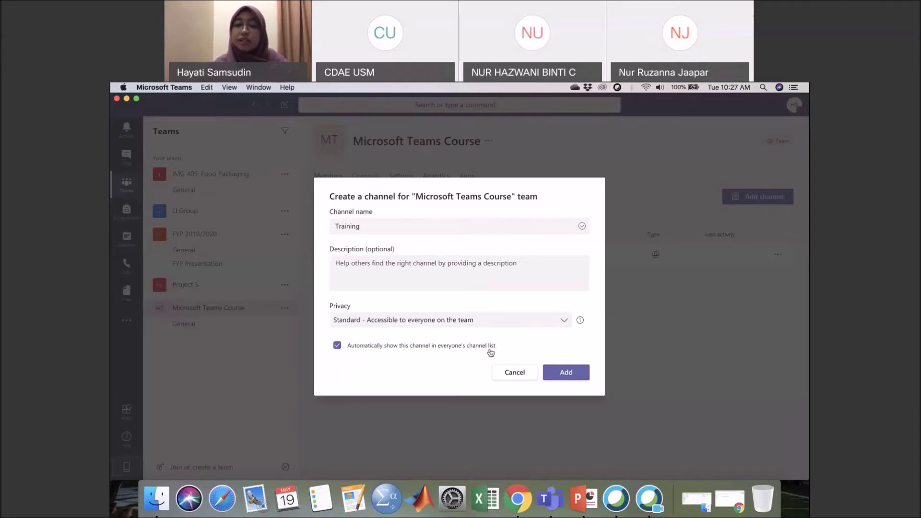
click(337, 346)
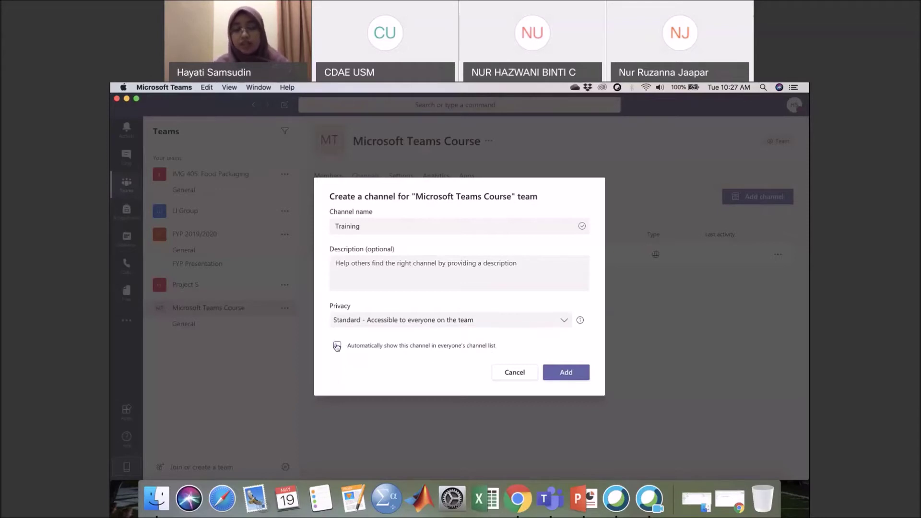
click(569, 373)
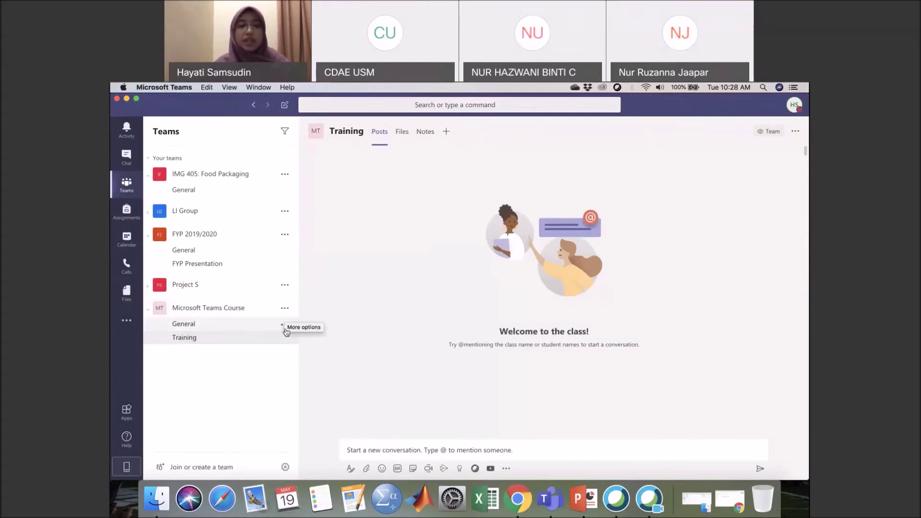
Step: Compare the options available for the General channel with those for the whole Microsoft Teams Course team
click(285, 327)
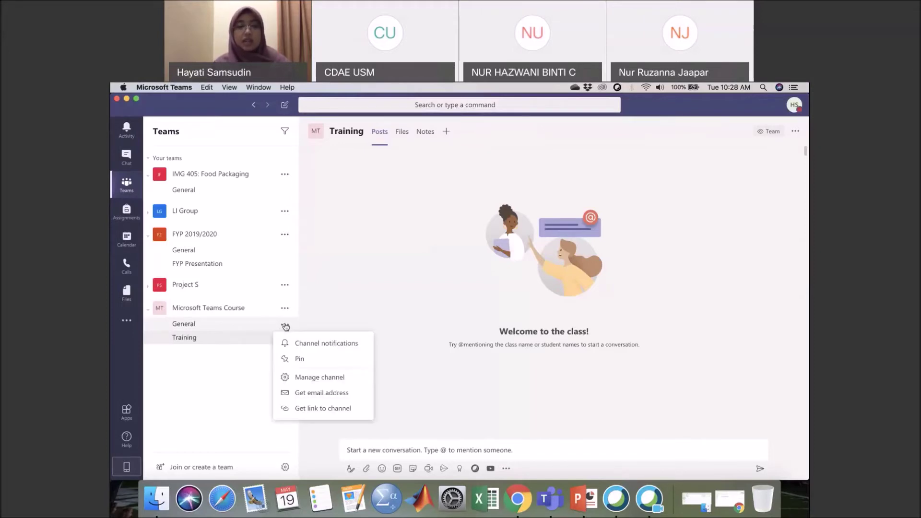
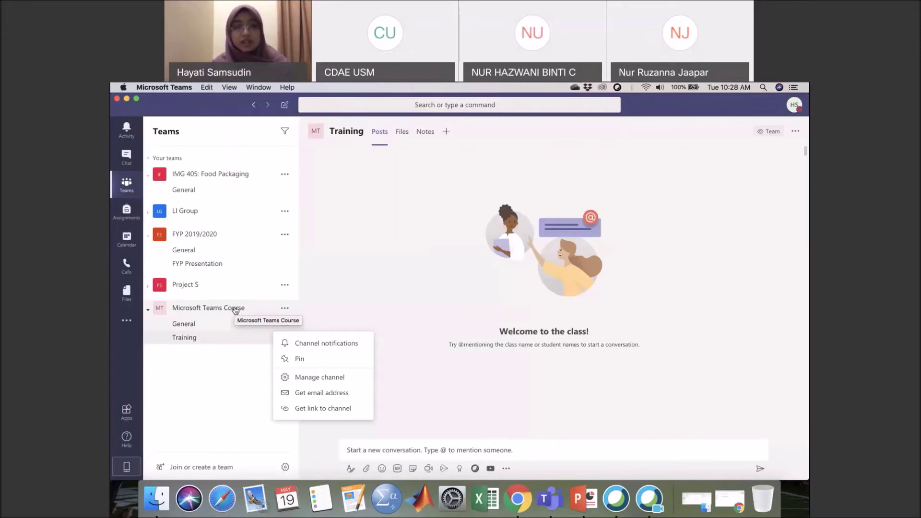
click(285, 311)
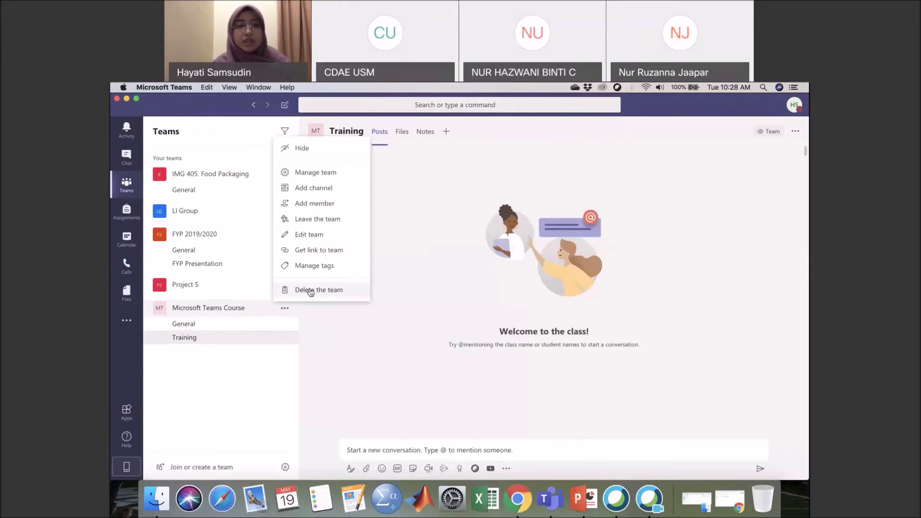
click(289, 312)
click(288, 310)
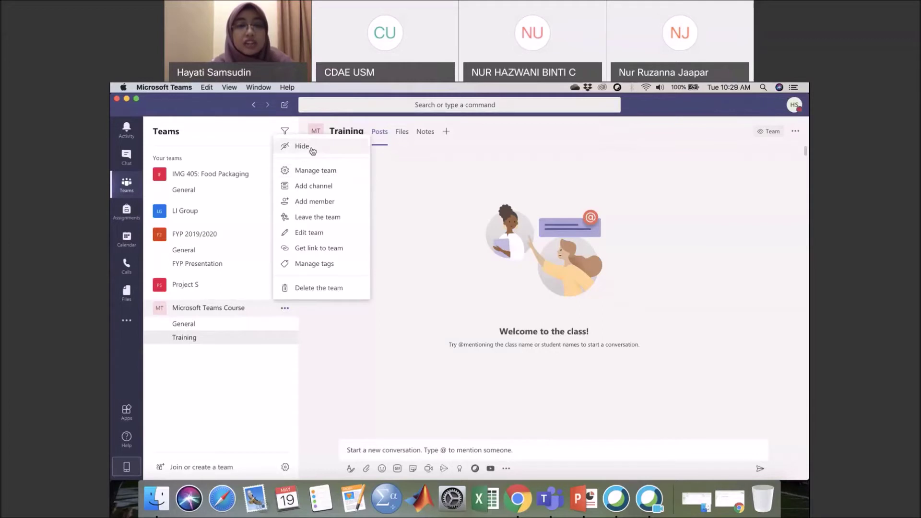
click(241, 312)
click(285, 308)
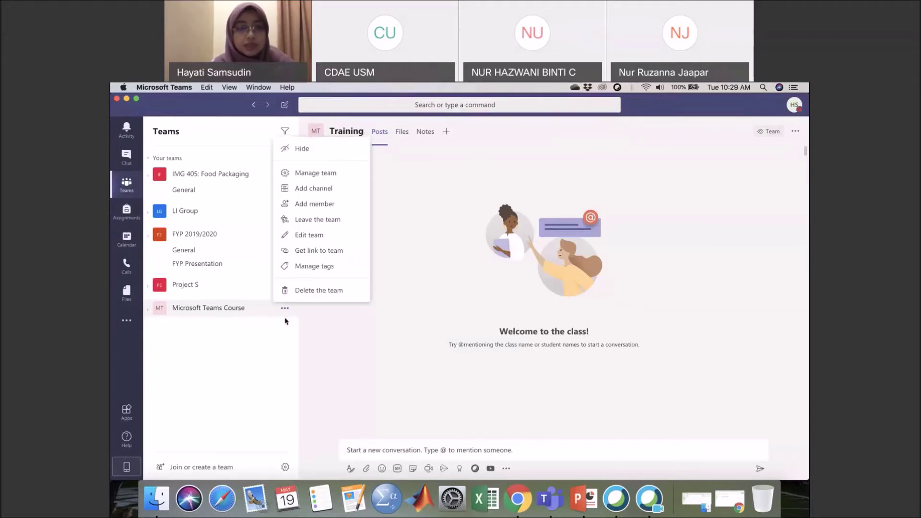
click(263, 313)
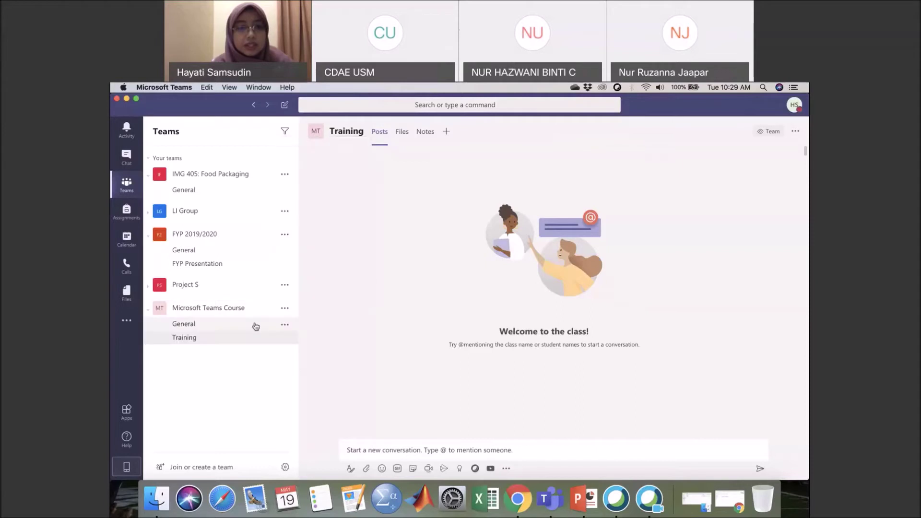
Step: Pin the General channel of the Microsoft Teams Course team, and unpin it again
click(284, 326)
click(300, 361)
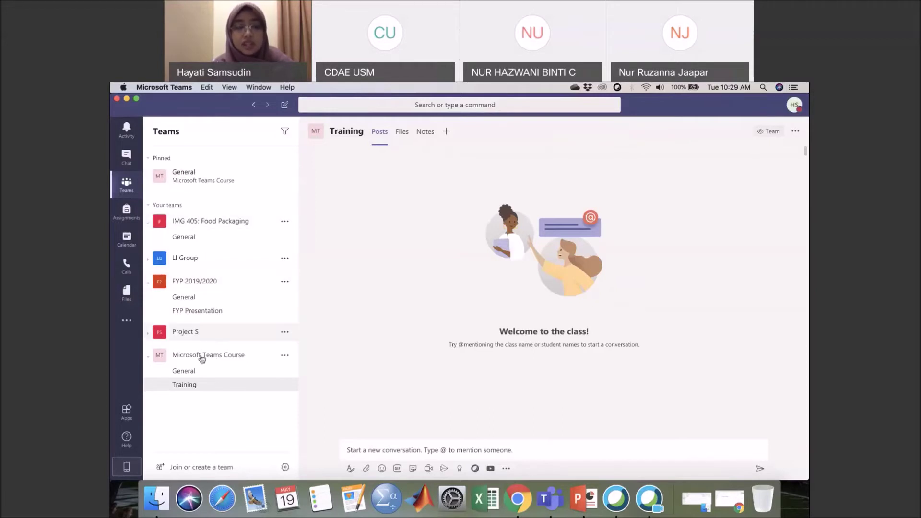
click(285, 177)
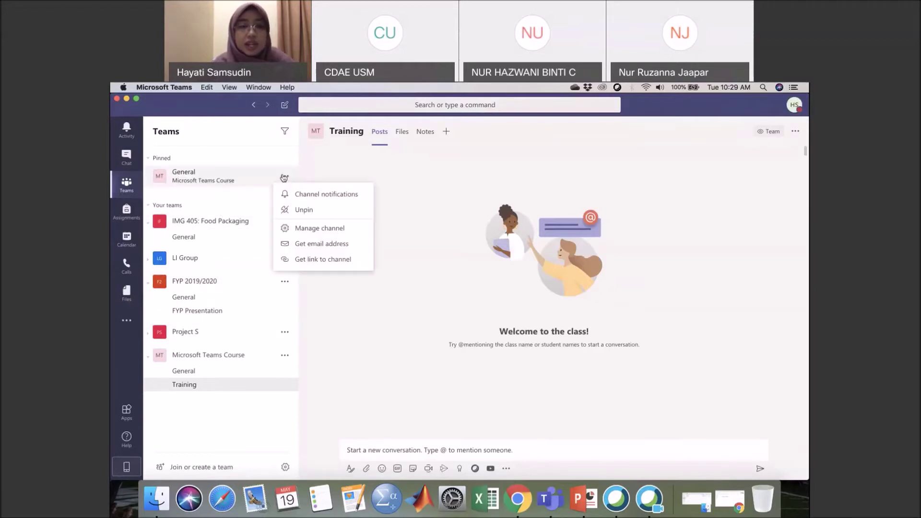
click(312, 211)
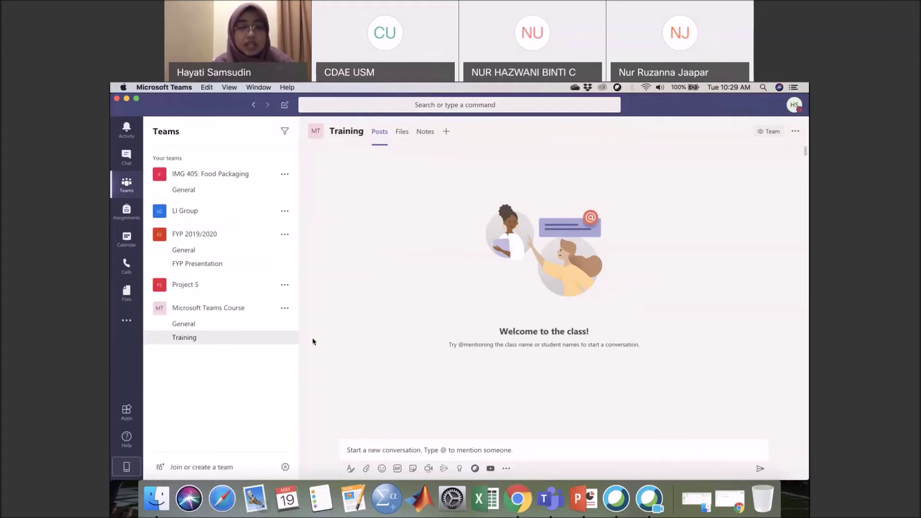
Step: Get the link to the Training channel and copy it
mouse_move(288, 341)
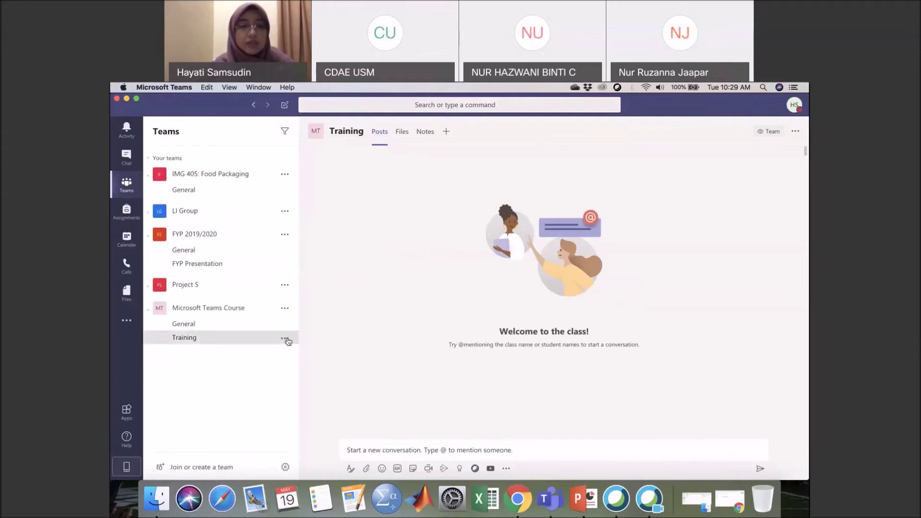
click(286, 340)
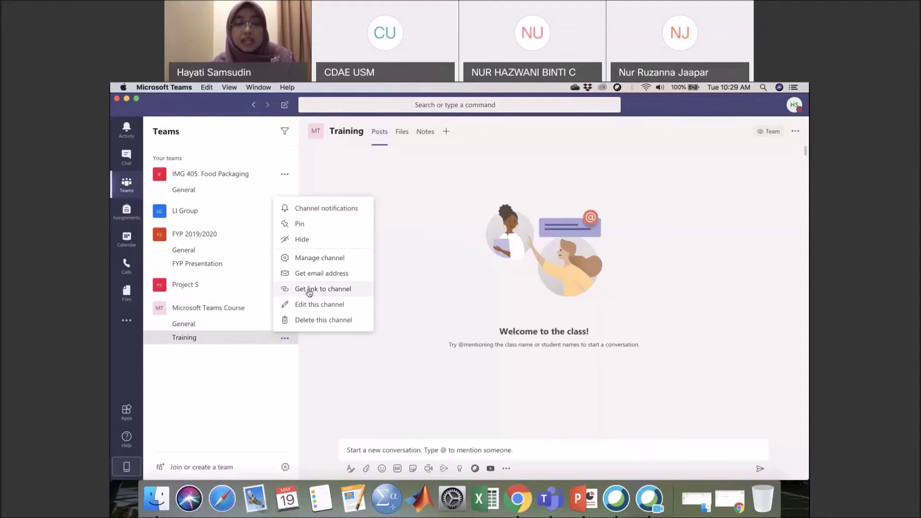
click(335, 290)
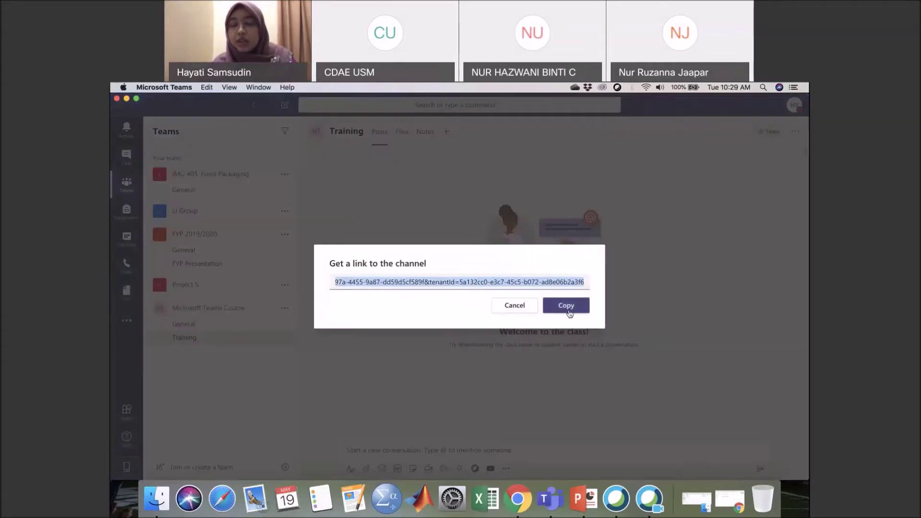
click(568, 312)
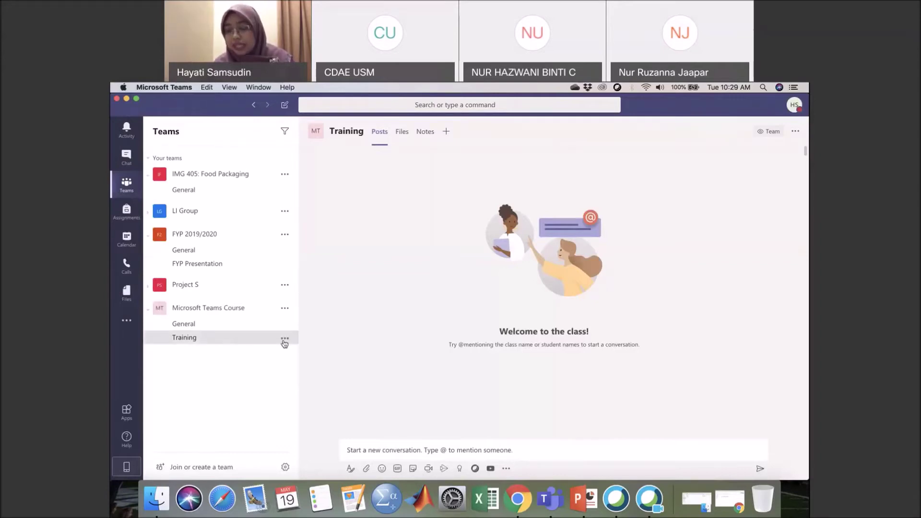
click(271, 314)
click(232, 309)
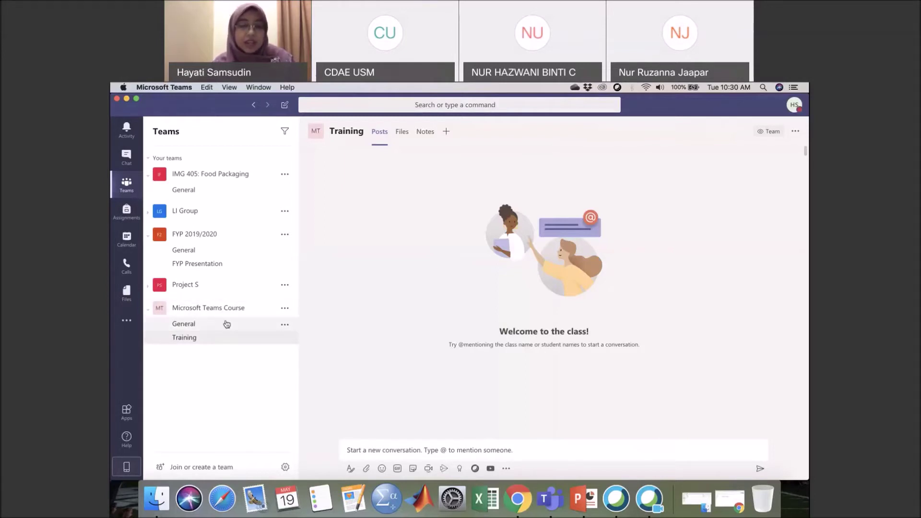
Step: Look at the General channel's class files and the file types that can be created there, and return to its posts
click(227, 324)
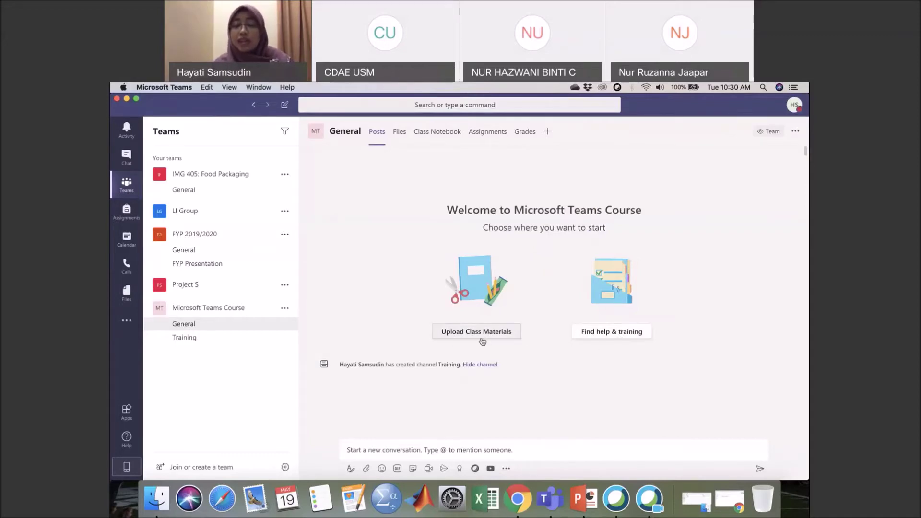
click(465, 335)
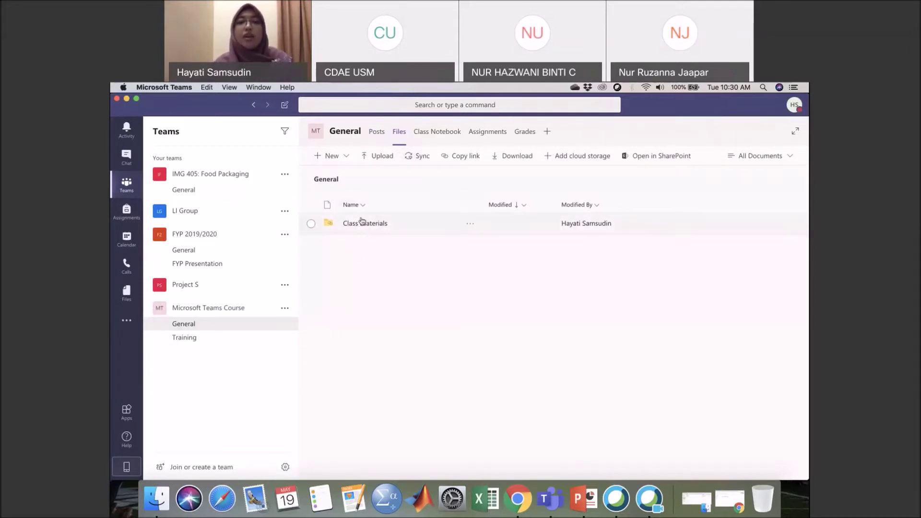
click(343, 158)
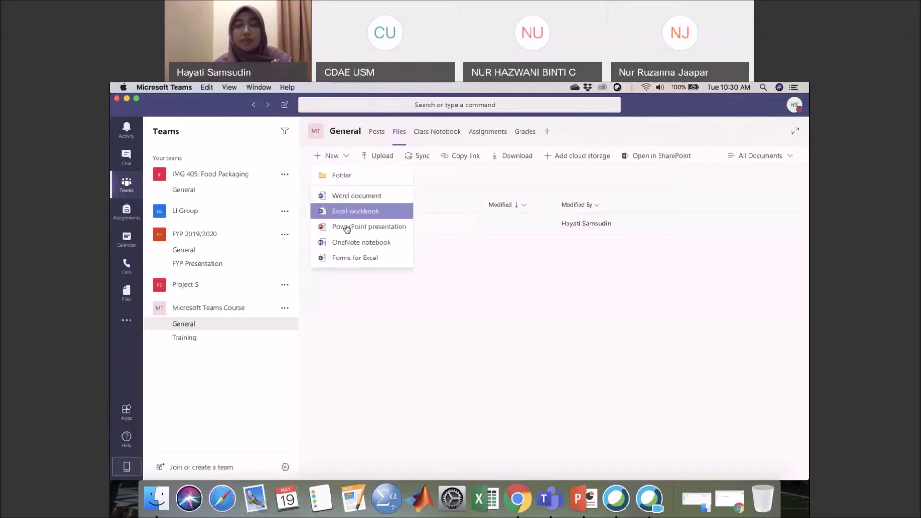
click(380, 135)
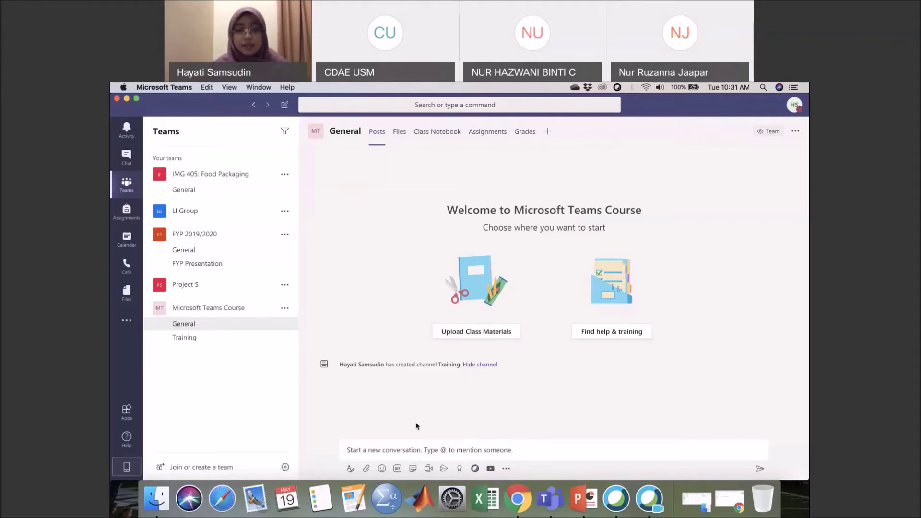
Step: Start a formatted post in the General channel with the subject "Welcome Remarks" and mark it as important
click(362, 450)
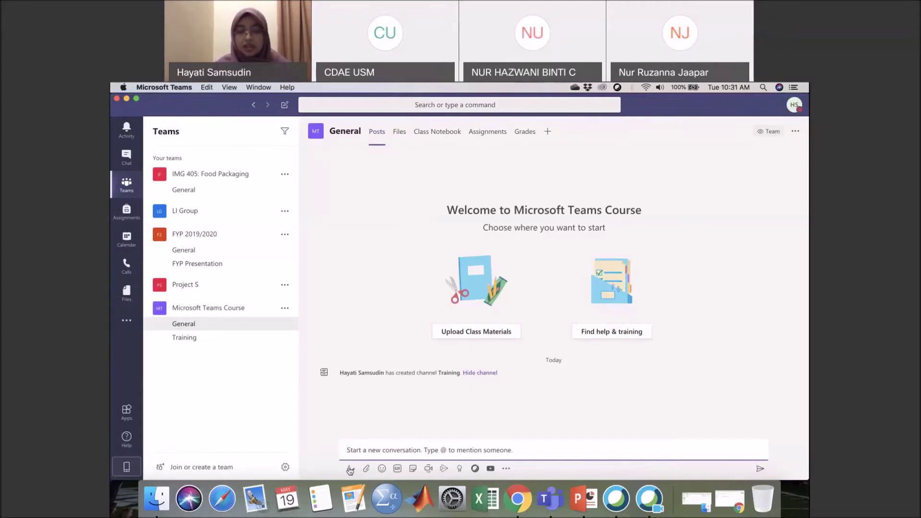
click(350, 469)
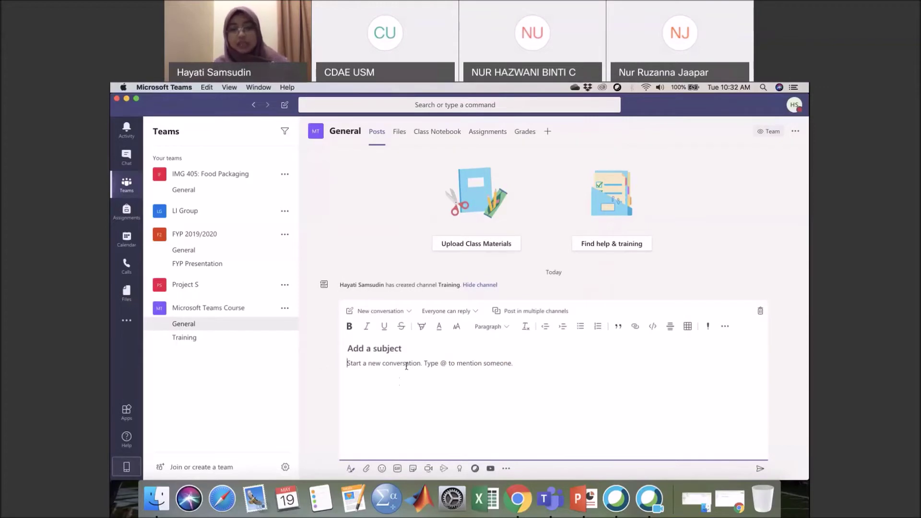
click(391, 348)
text(Welcome)
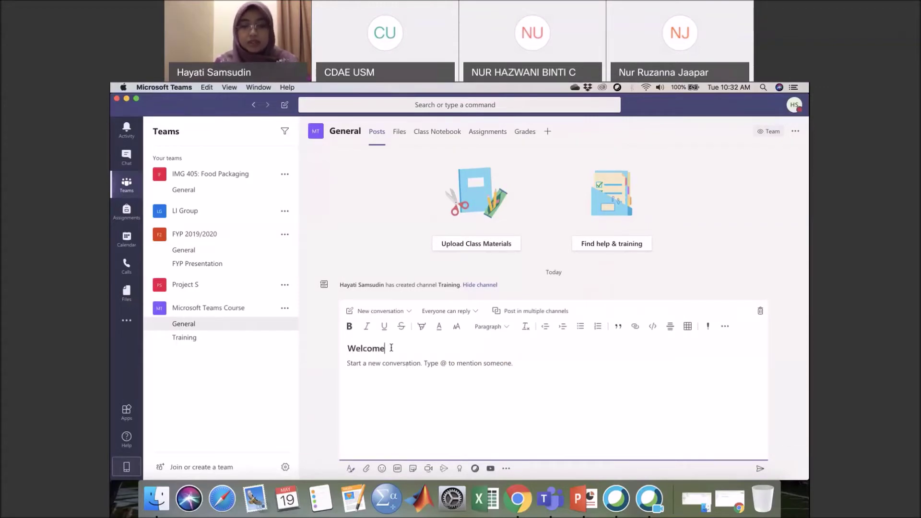
text( Remarks)
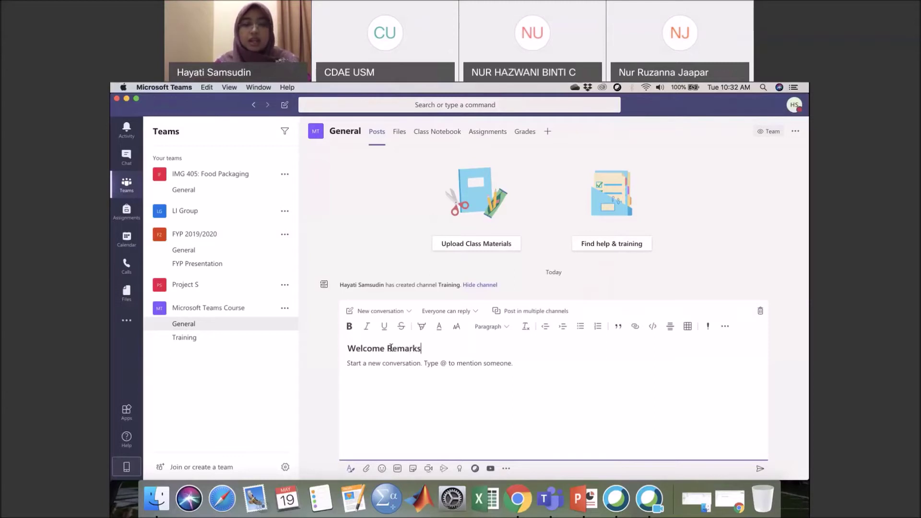
click(404, 370)
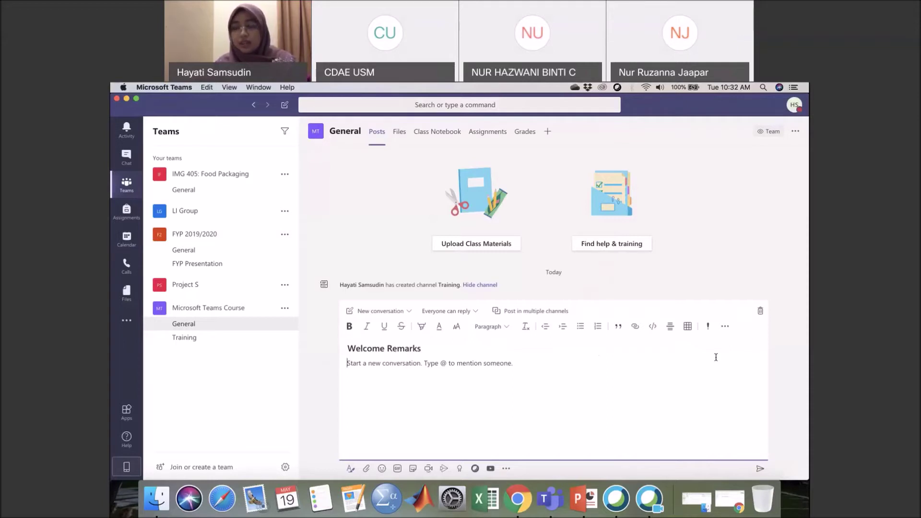
click(709, 327)
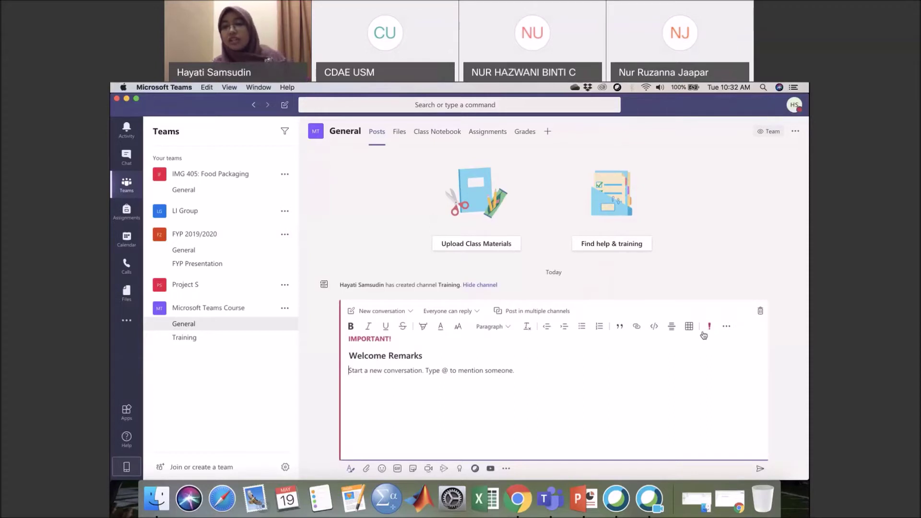
click(709, 329)
click(709, 329)
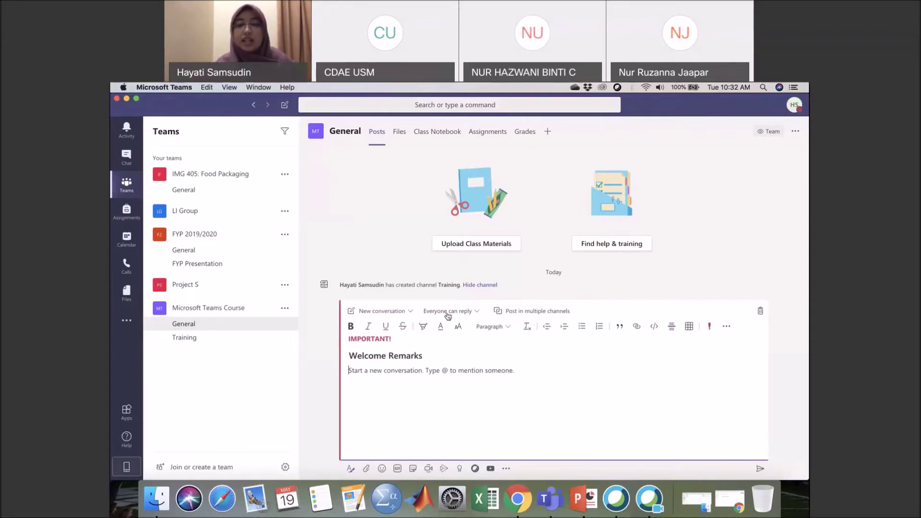
Step: Examine the post's extra editing options and the choices for who can reply, keeping Everyone can reply
click(727, 326)
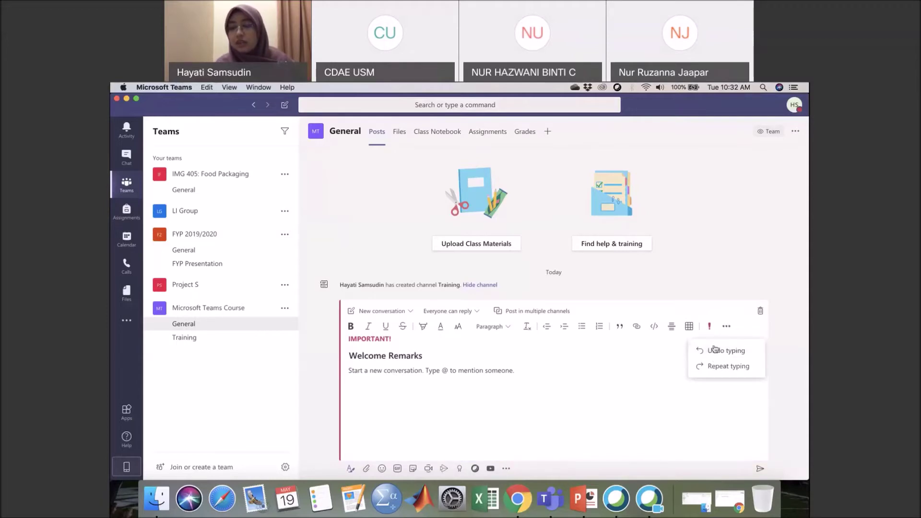
click(562, 355)
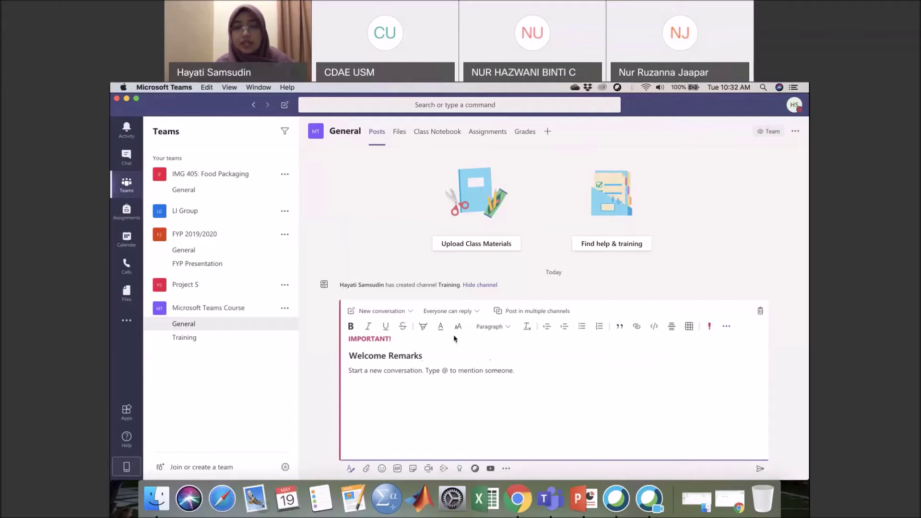
click(477, 312)
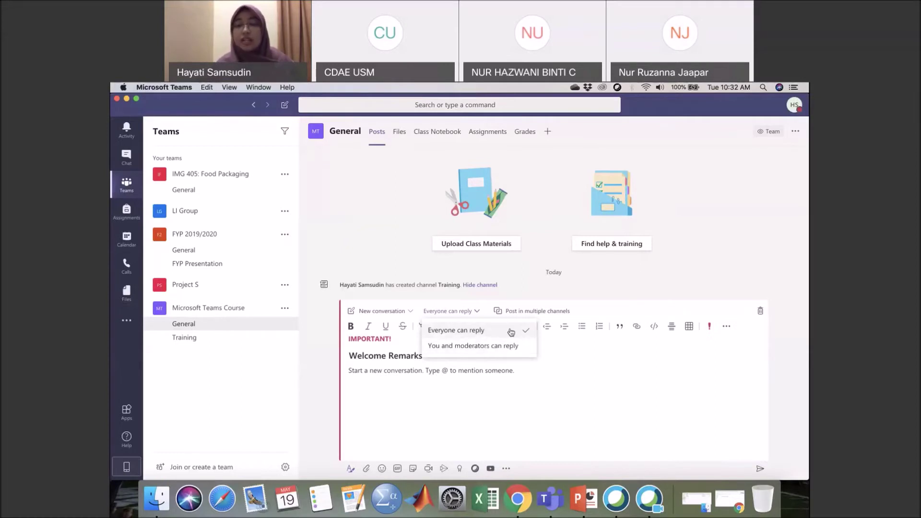
click(595, 368)
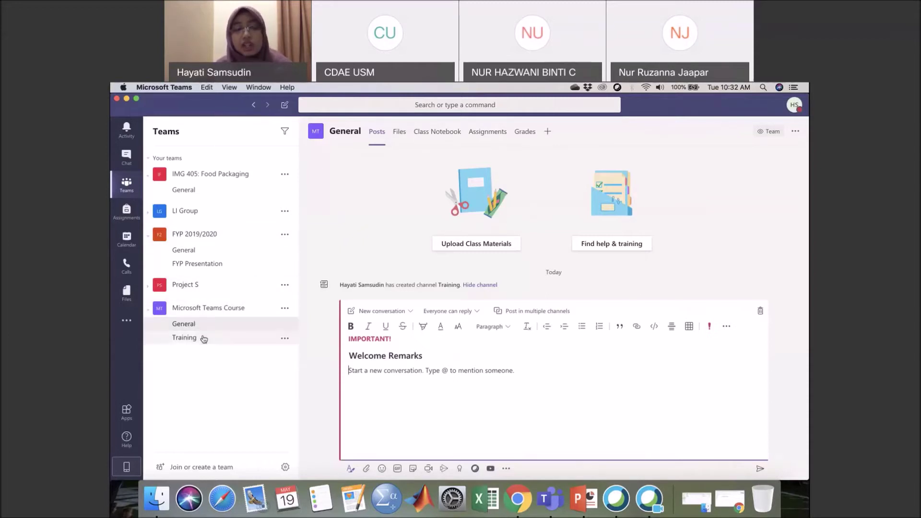
Step: Examine which channels can receive the post through multiple-channel posting, and leave that mode without selecting any more
click(530, 312)
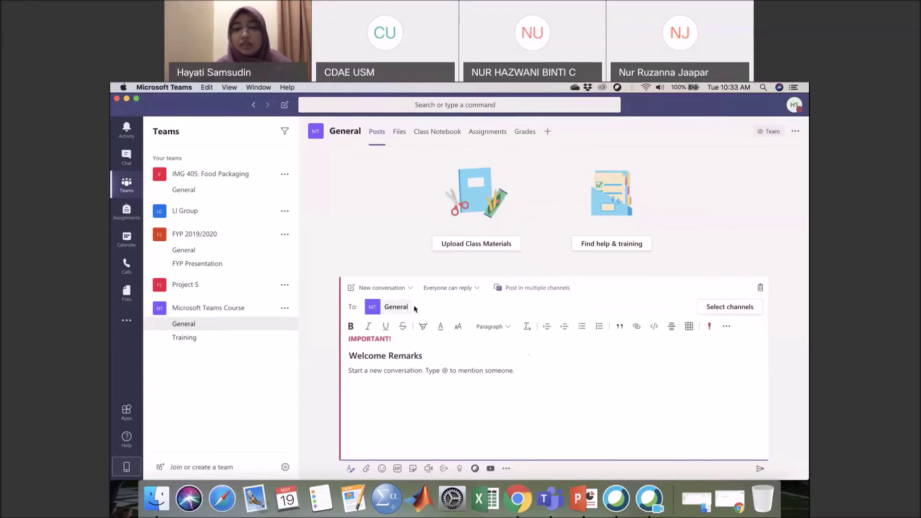
click(730, 307)
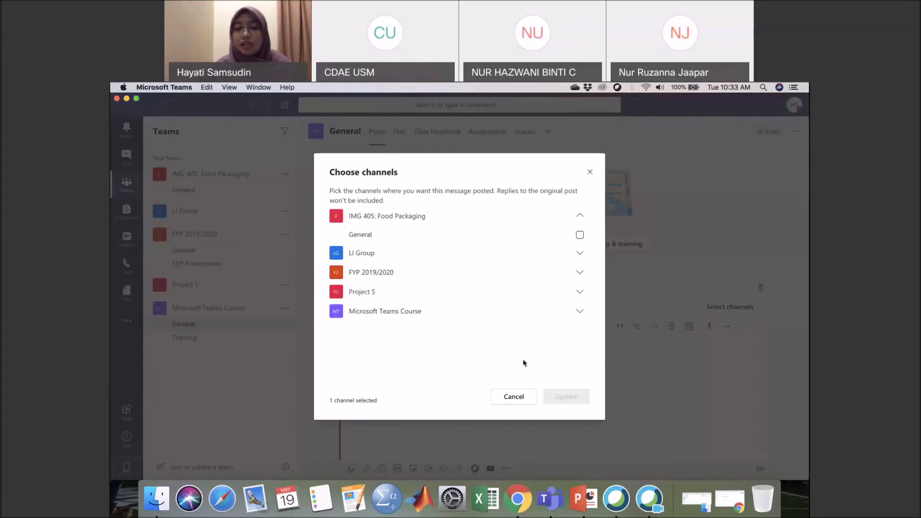
click(517, 396)
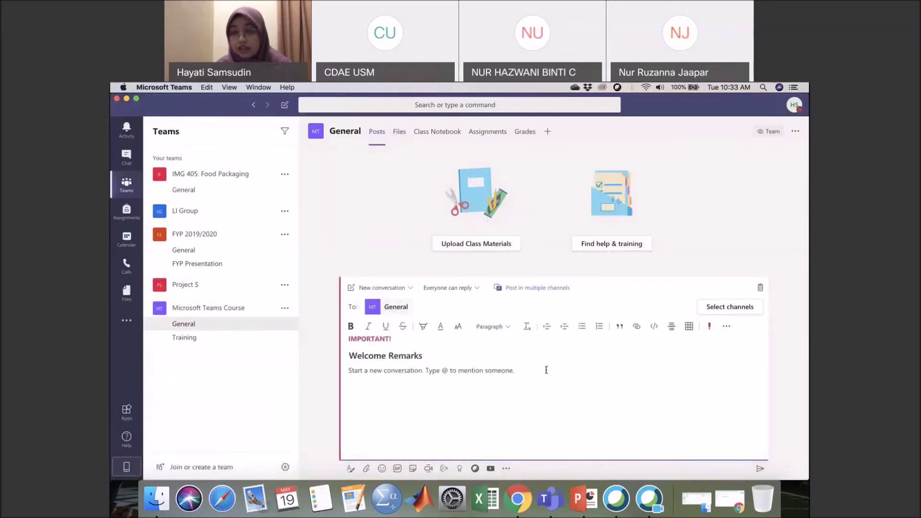
click(540, 289)
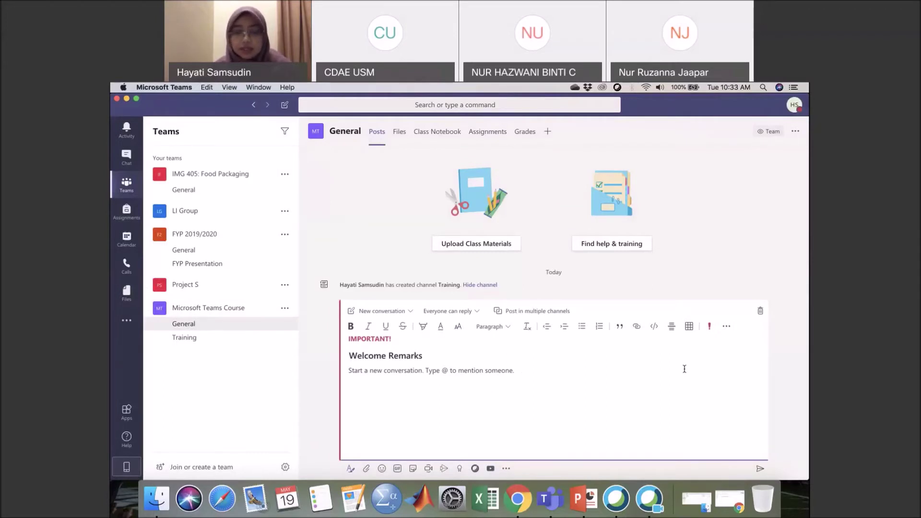
Step: Examine the attachment sources for the post and browse the OneDrive folders without attaching a file
click(367, 469)
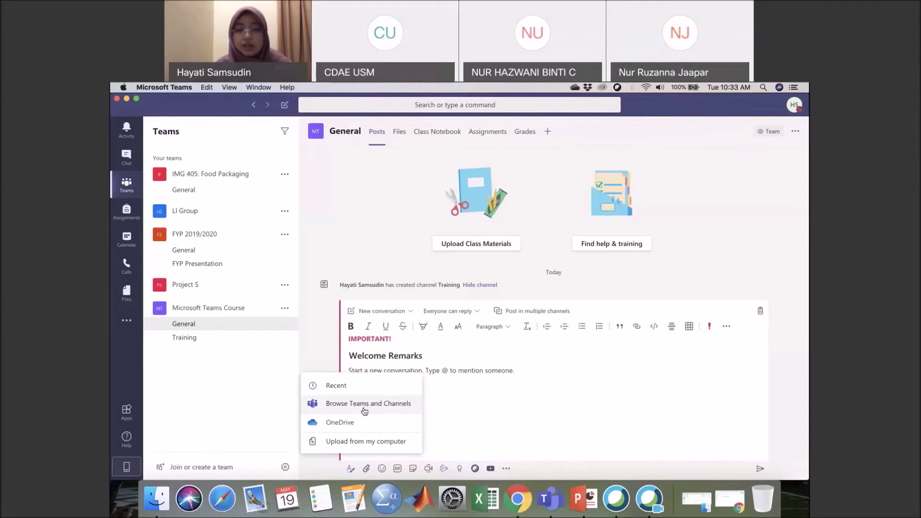
click(354, 422)
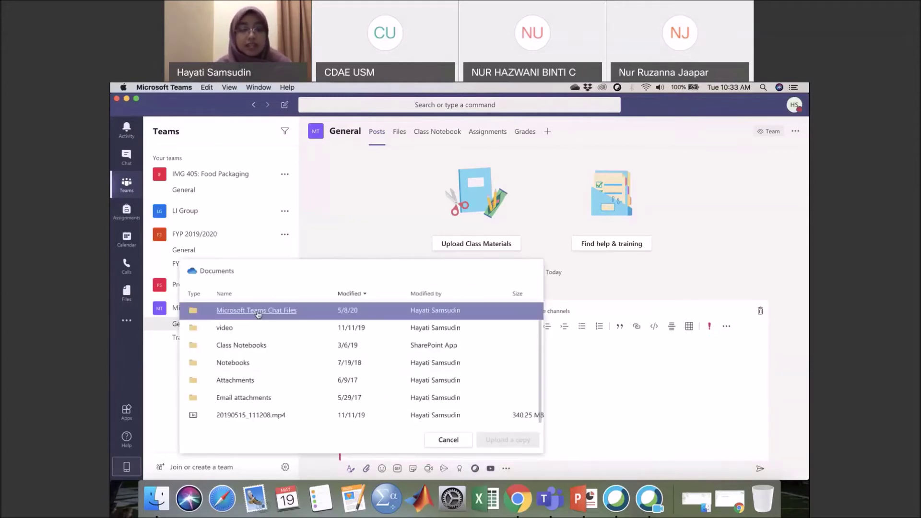
scroll(292, 309, up, 1)
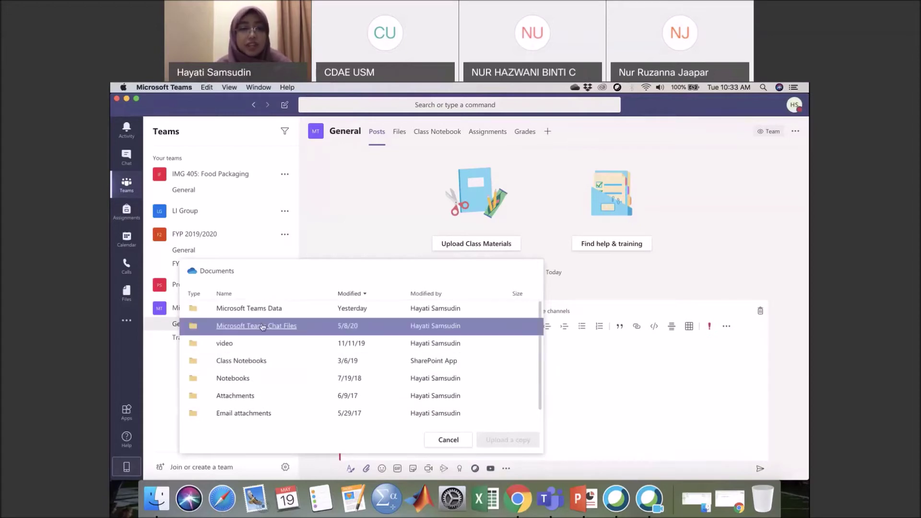
click(449, 440)
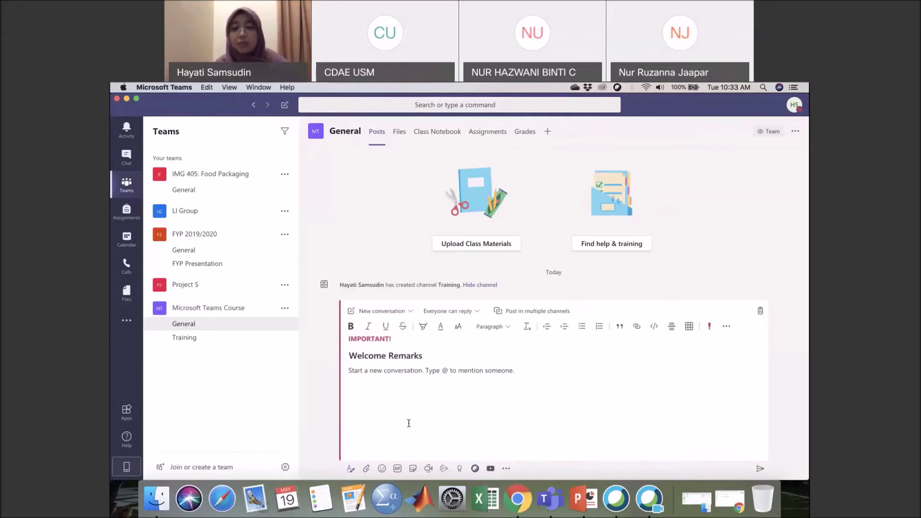
Step: Examine the emoji, GIF and sticker choices for the post without inserting any
click(382, 469)
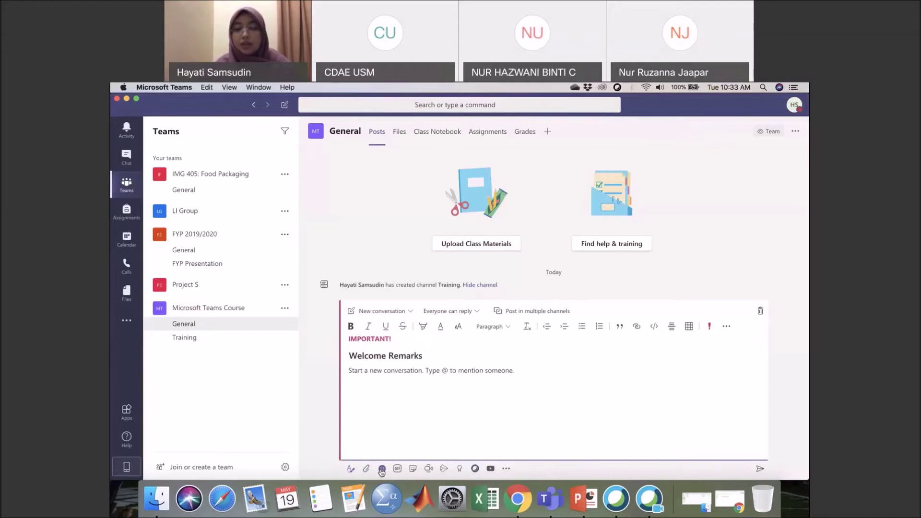
click(497, 416)
click(398, 468)
click(548, 426)
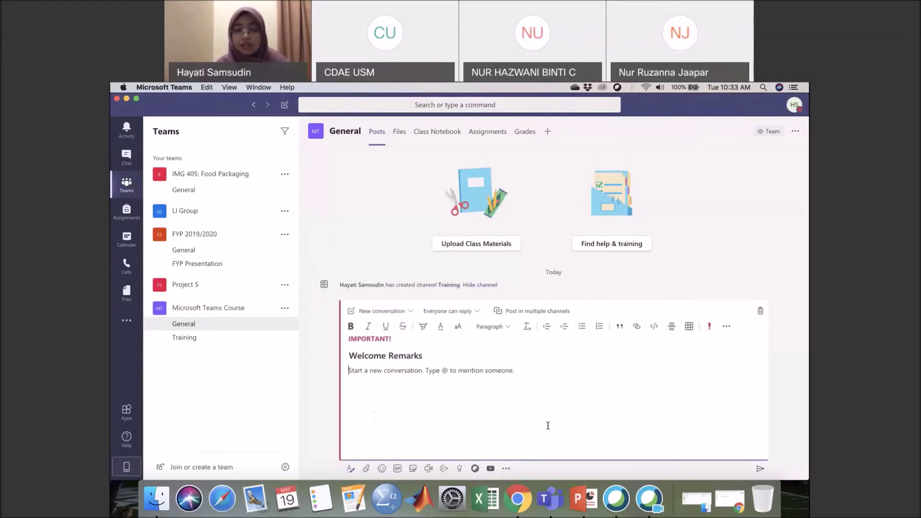
click(413, 470)
click(561, 417)
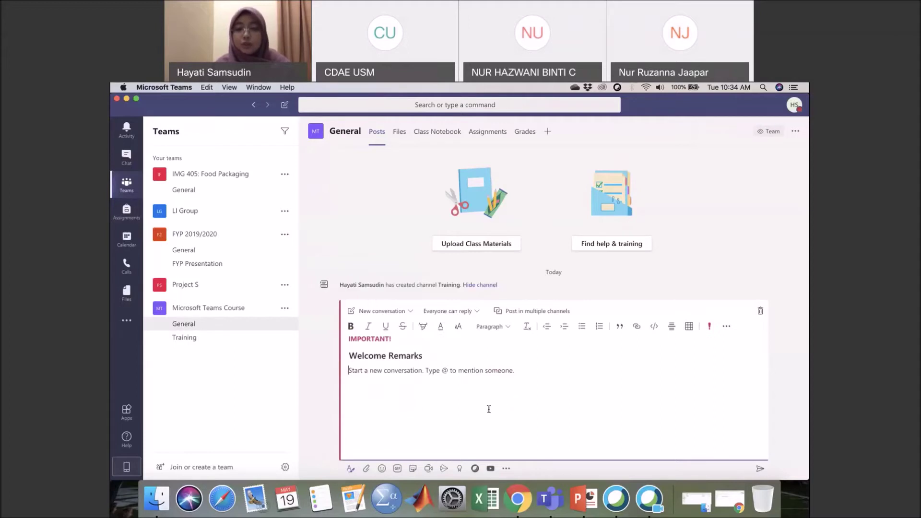
Step: Start an instant video meeting in the General channel with the subject "Discussion on MT"
click(429, 470)
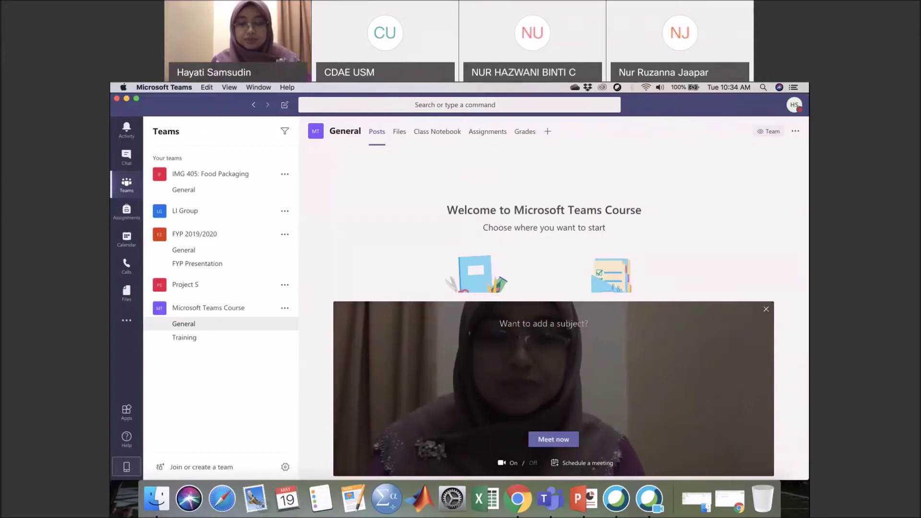
click(568, 324)
text(Discussion)
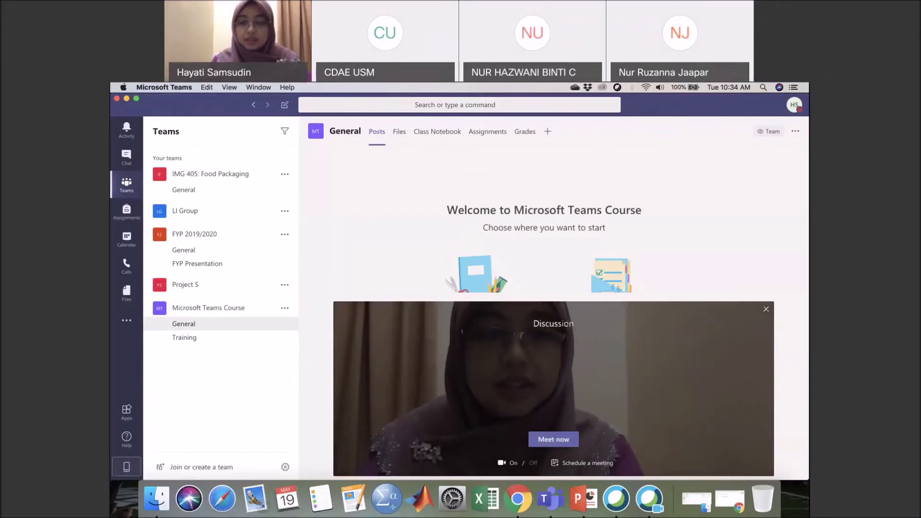
text( on Mt)
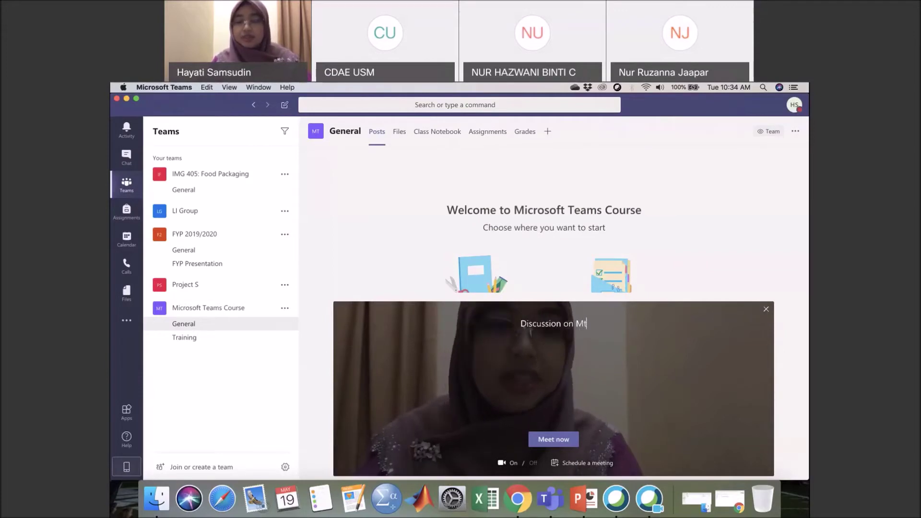
key(BackSpace)
text(T)
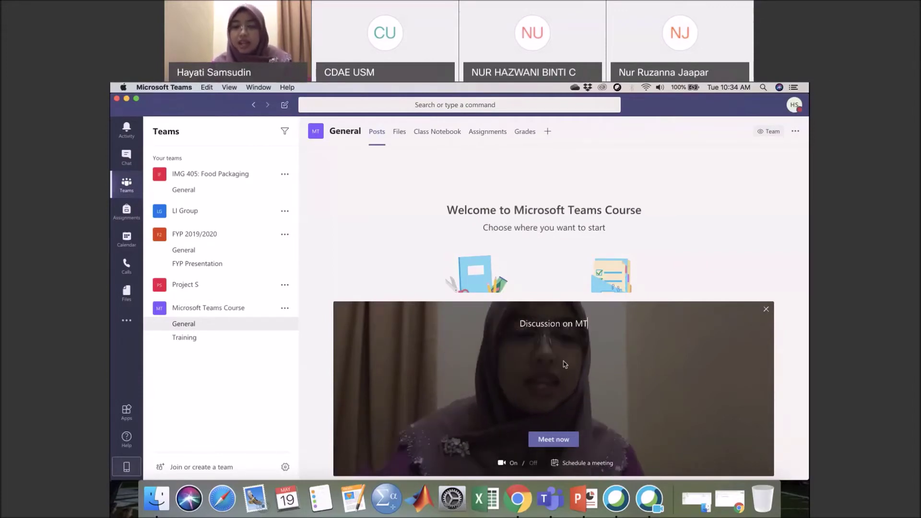
click(554, 441)
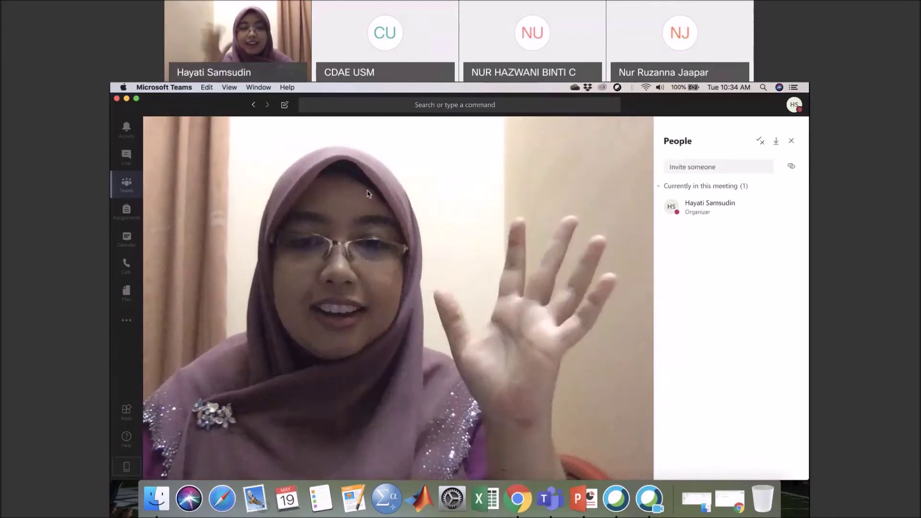
Step: Examine the desktop, window, PowerPoint and whiteboard choices for sharing content in the meeting without sharing anything
mouse_move(329, 172)
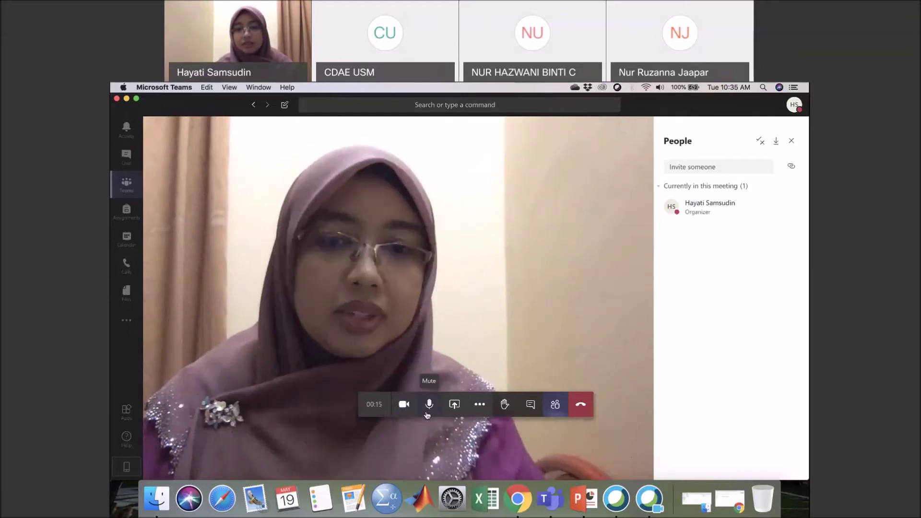
click(454, 404)
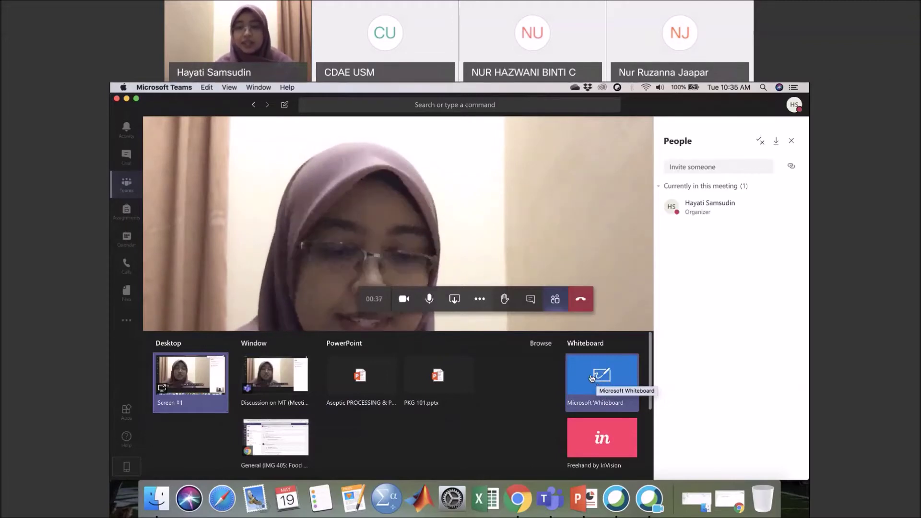
click(455, 300)
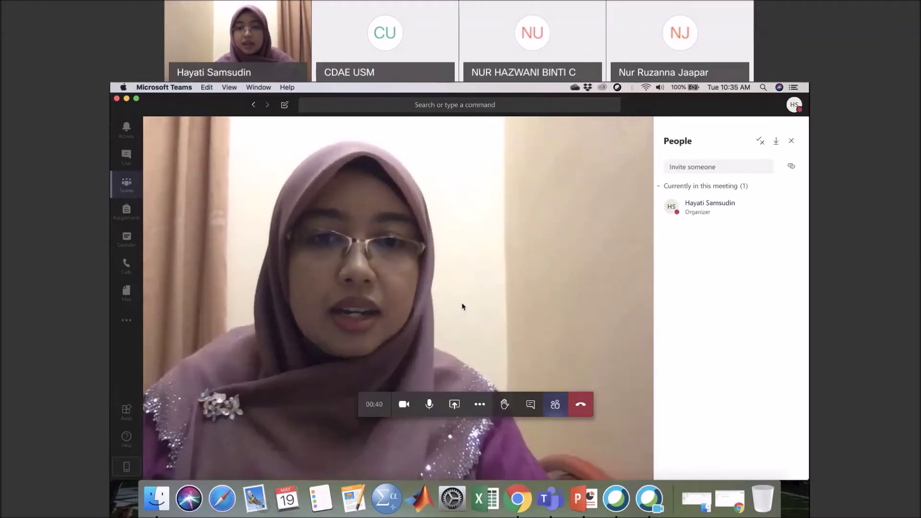
Step: Examine the meeting's device settings, including the available speaker choices, and leave them without changing any
click(478, 404)
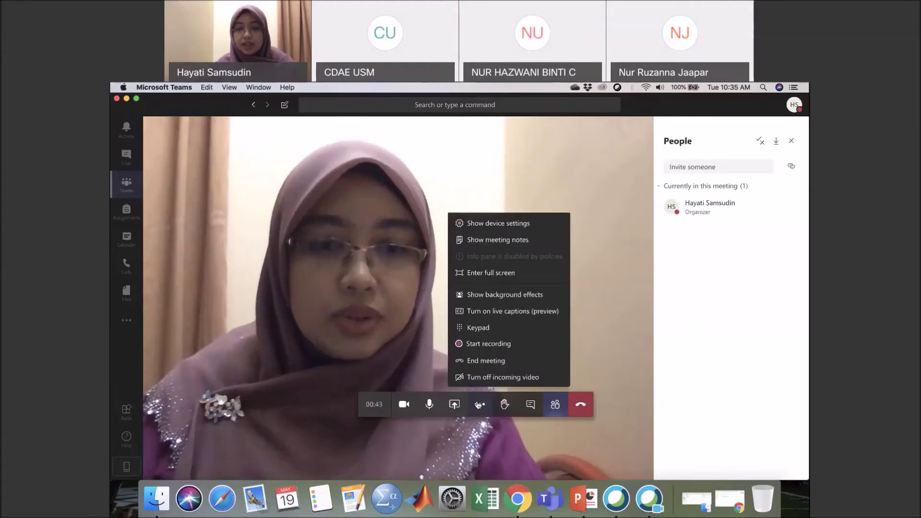
click(487, 227)
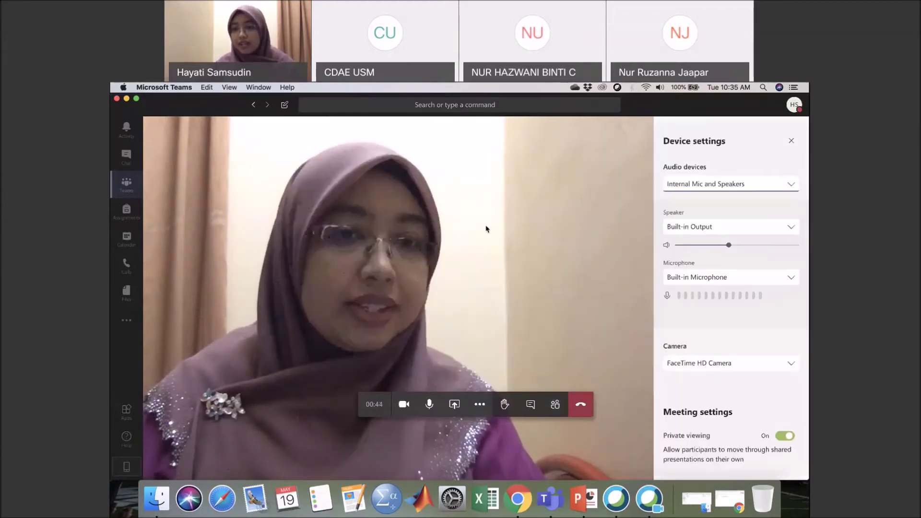
click(771, 232)
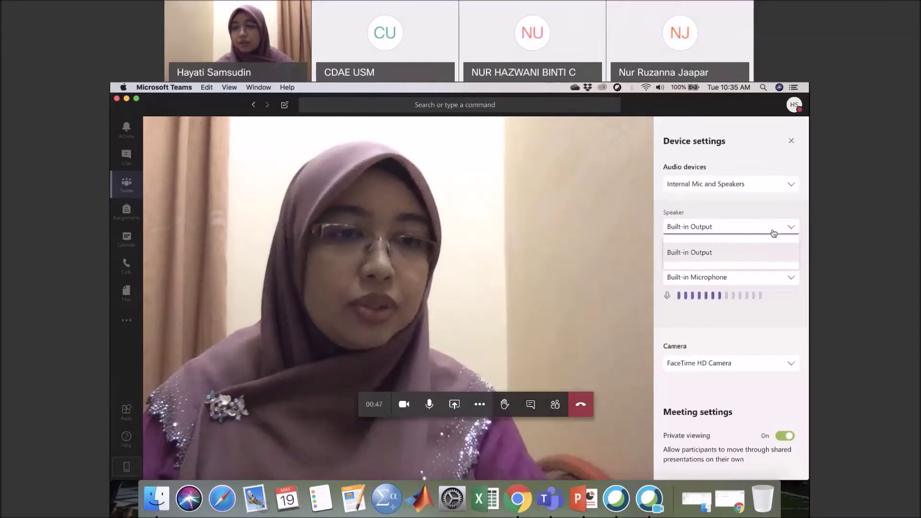
click(772, 233)
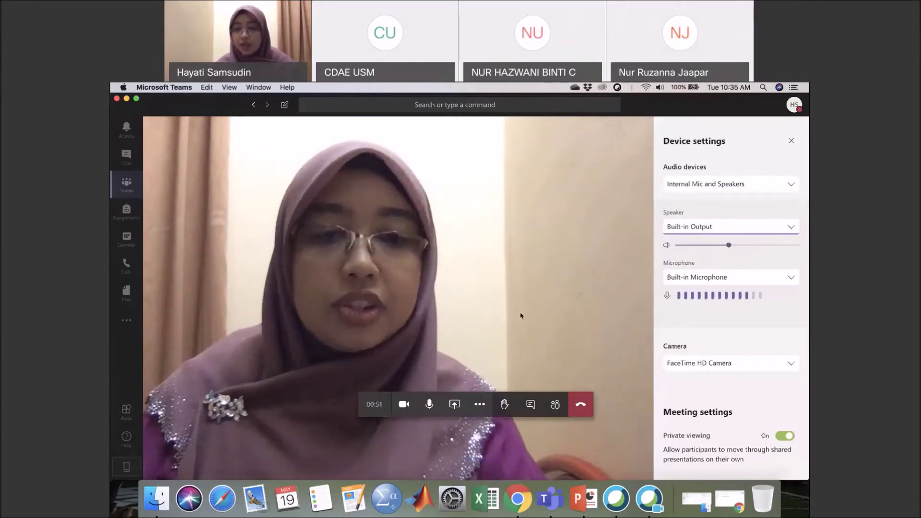
click(792, 141)
Step: Examine the meeting notes area and leave it without taking any notes
click(480, 404)
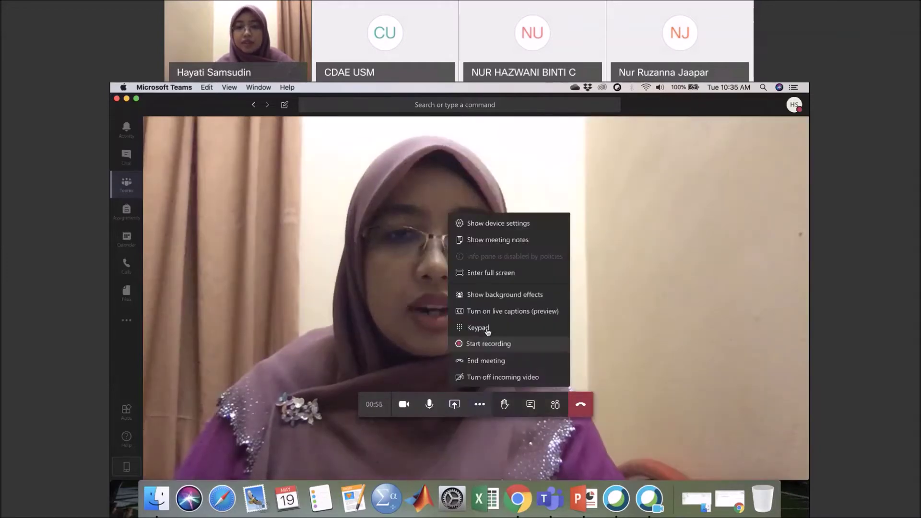
click(496, 243)
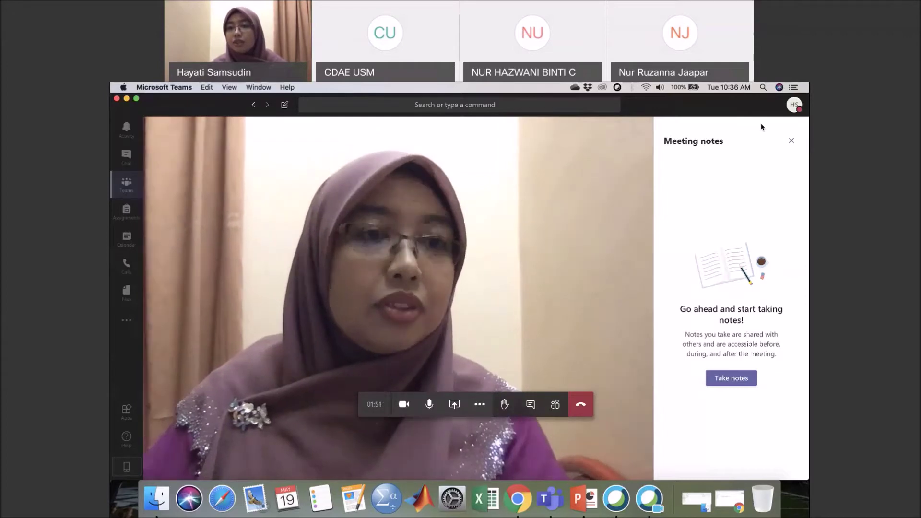
click(792, 141)
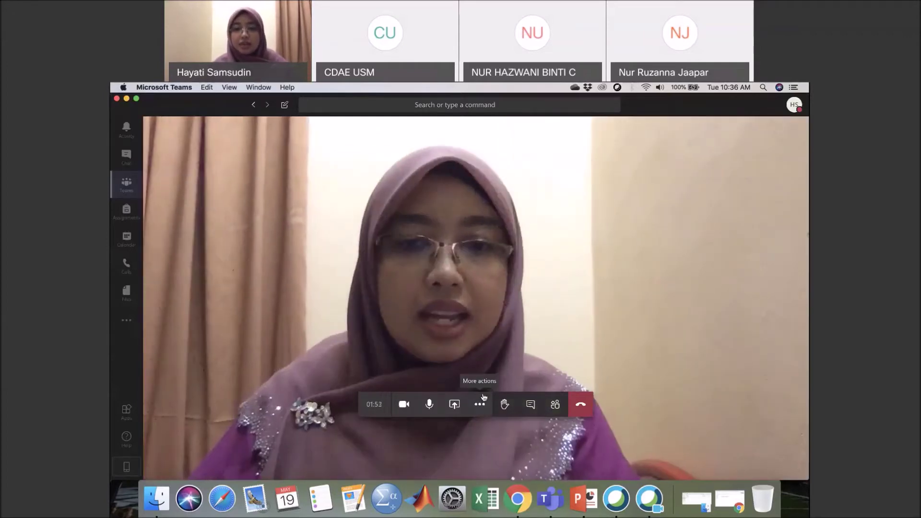
Step: Preview the blurred background effect on the meeting video
click(479, 404)
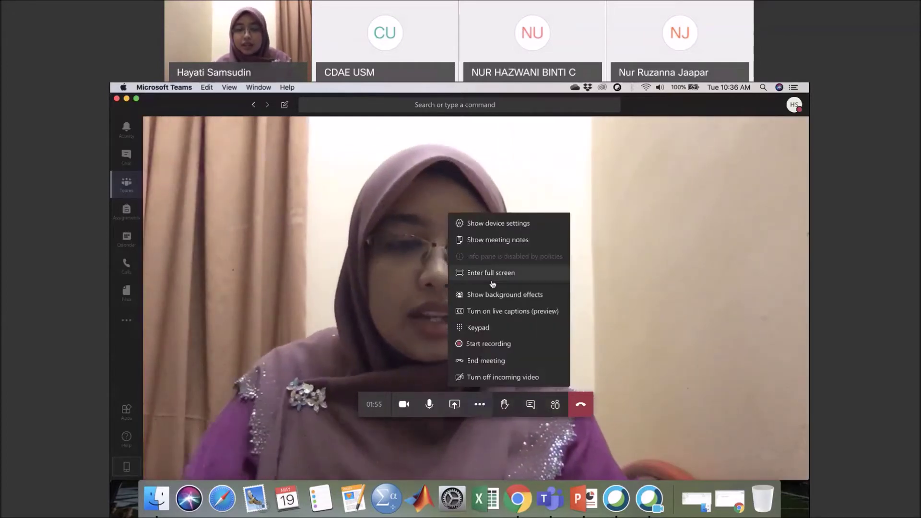
click(519, 299)
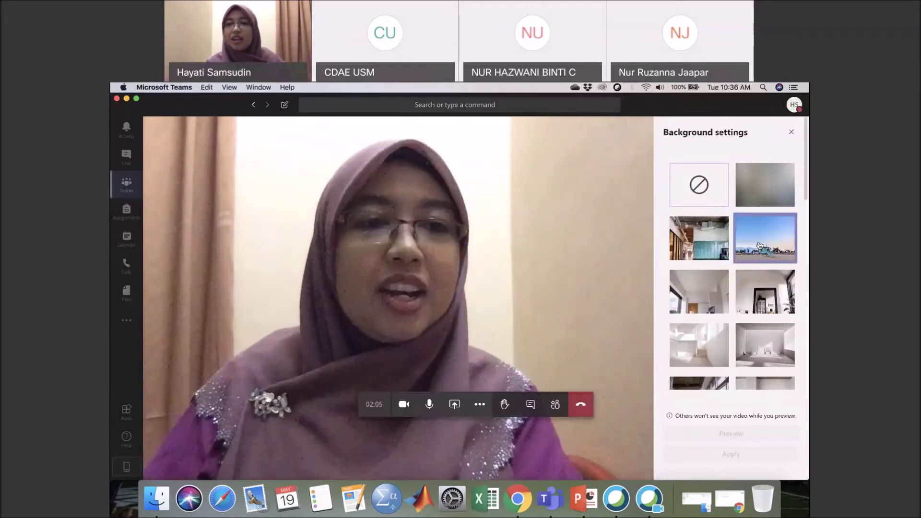
click(753, 194)
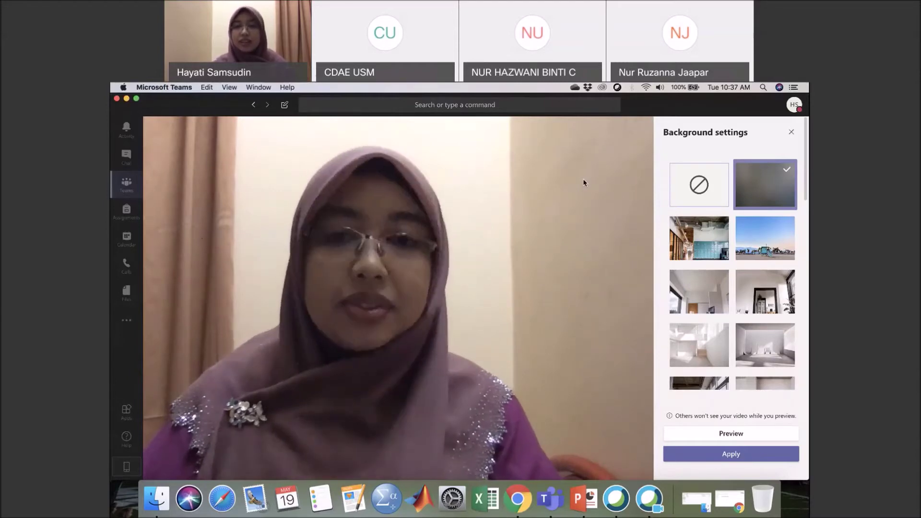
mouse_move(588, 184)
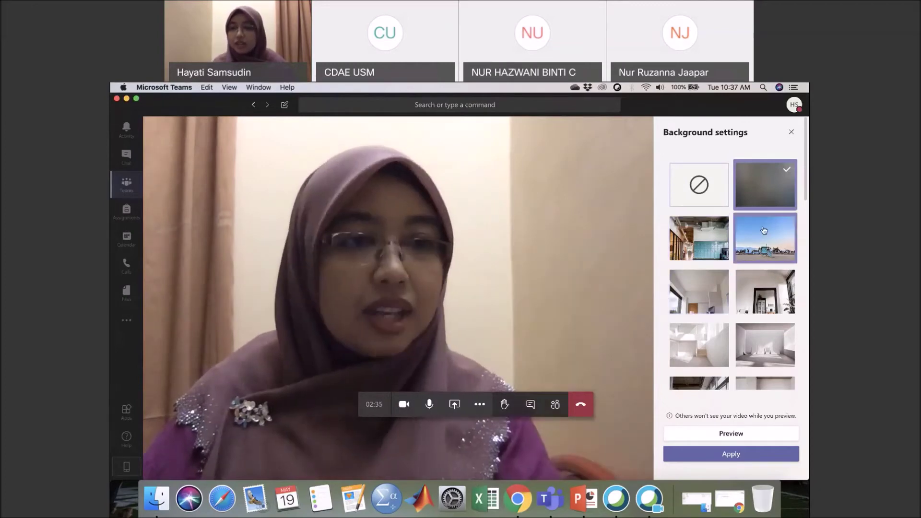
click(702, 434)
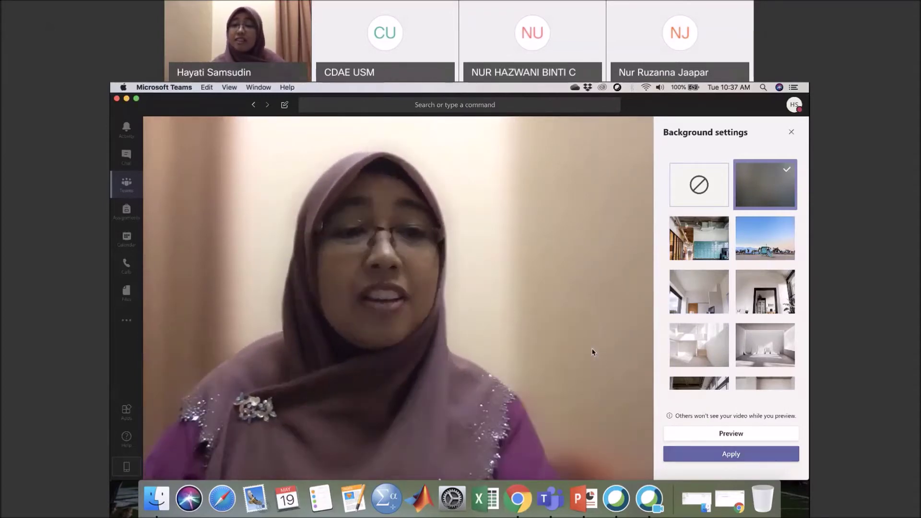
Step: Apply the office background with tall windows and red chairs to the meeting video, and leave the background settings
scroll(737, 335, down, 2)
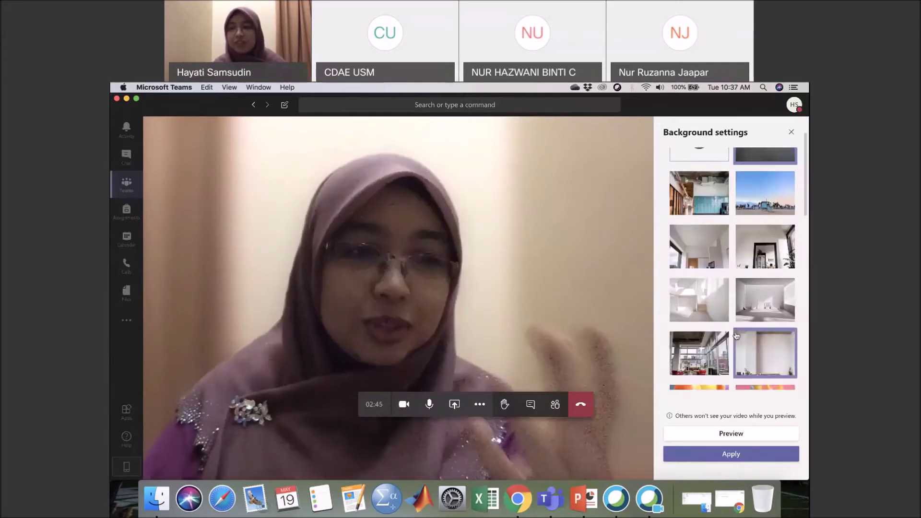
scroll(711, 318, down, 2)
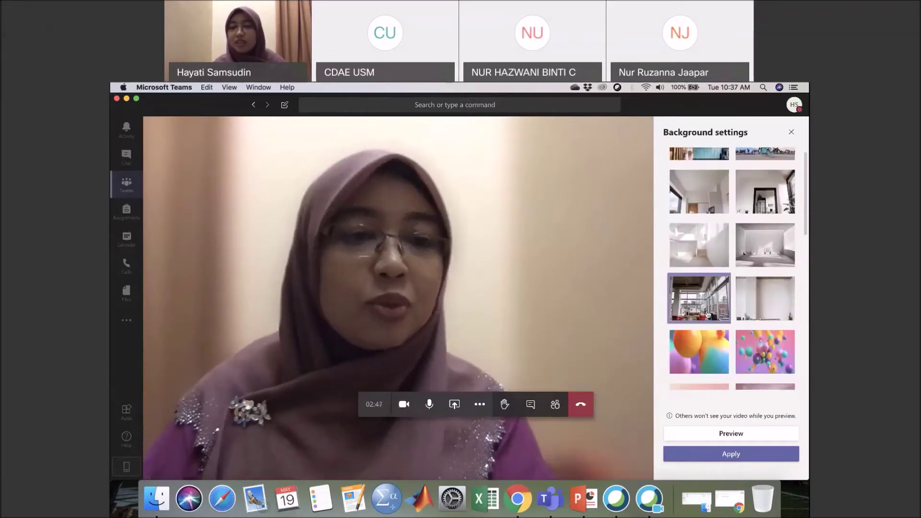
click(710, 317)
click(702, 454)
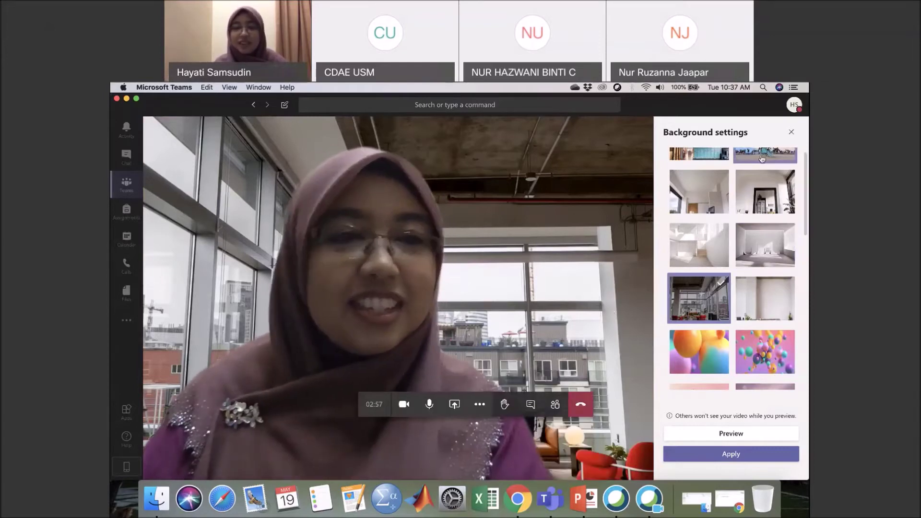
click(790, 134)
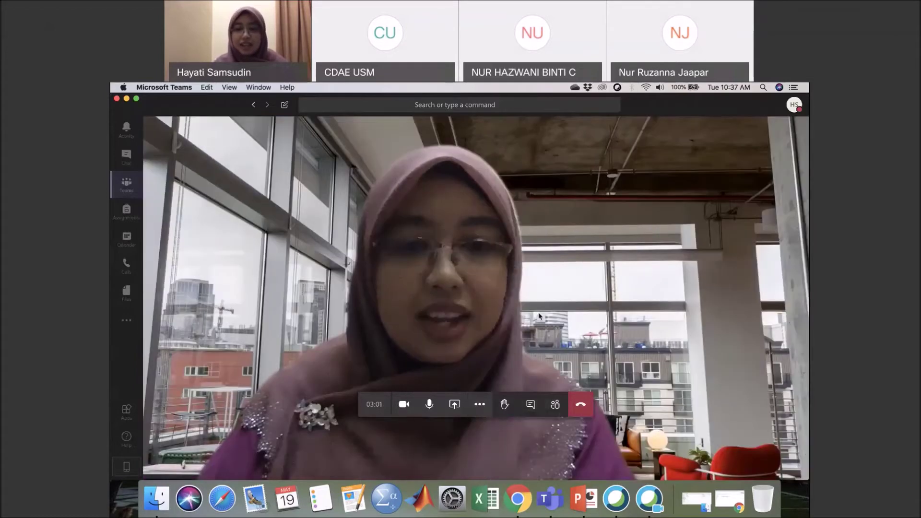
Step: Examine the additional meeting actions and the meeting chat without sending a message
click(480, 404)
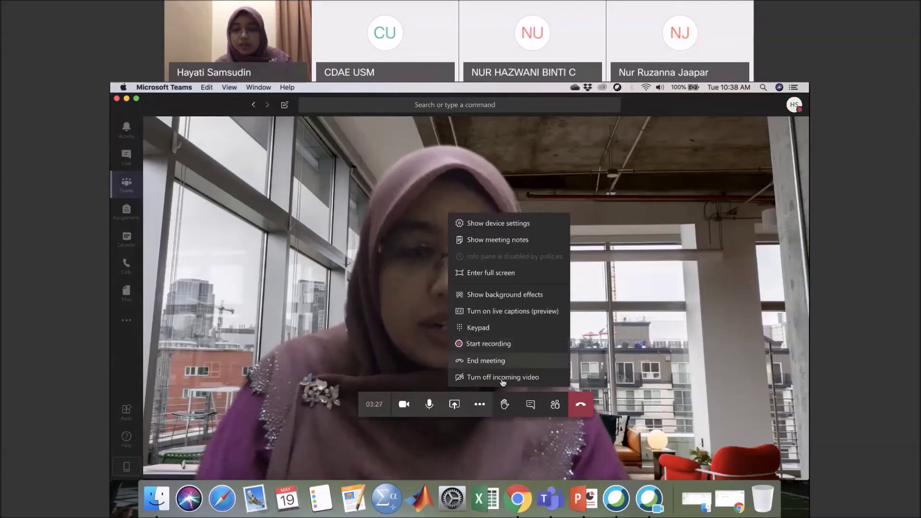
click(520, 402)
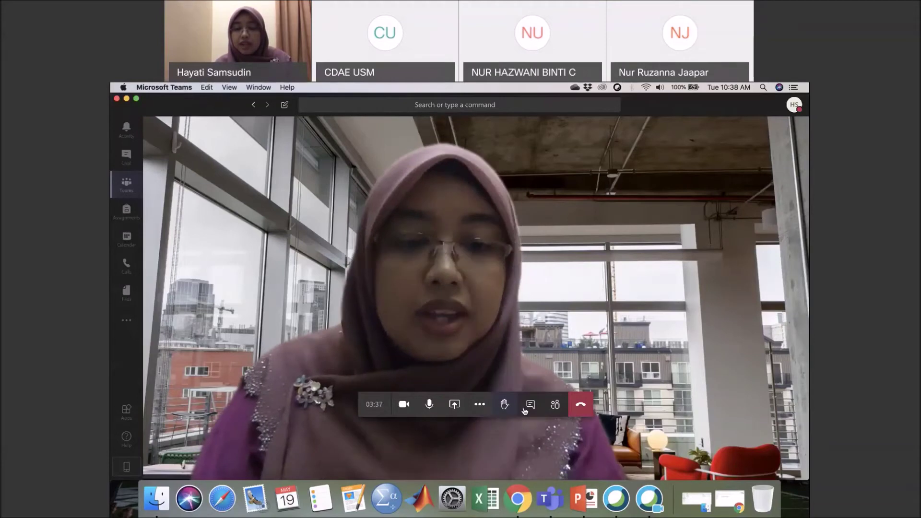
click(531, 404)
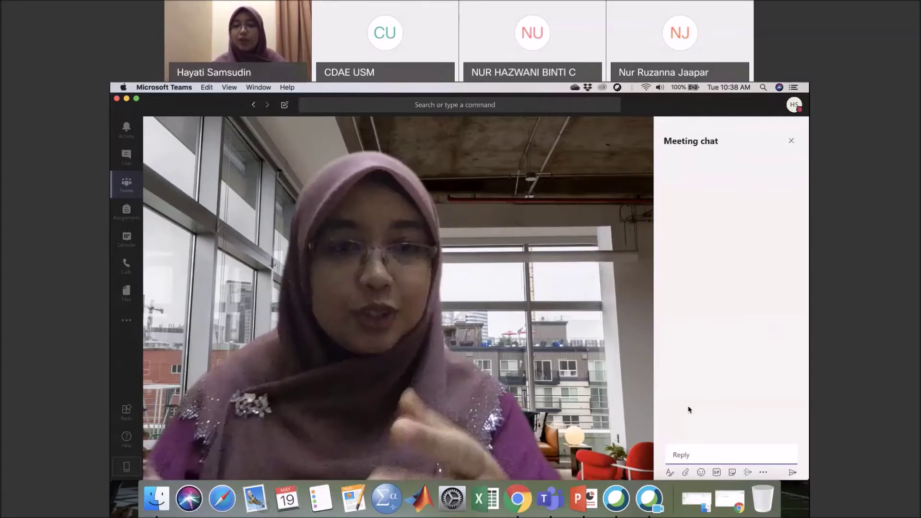
mouse_move(587, 332)
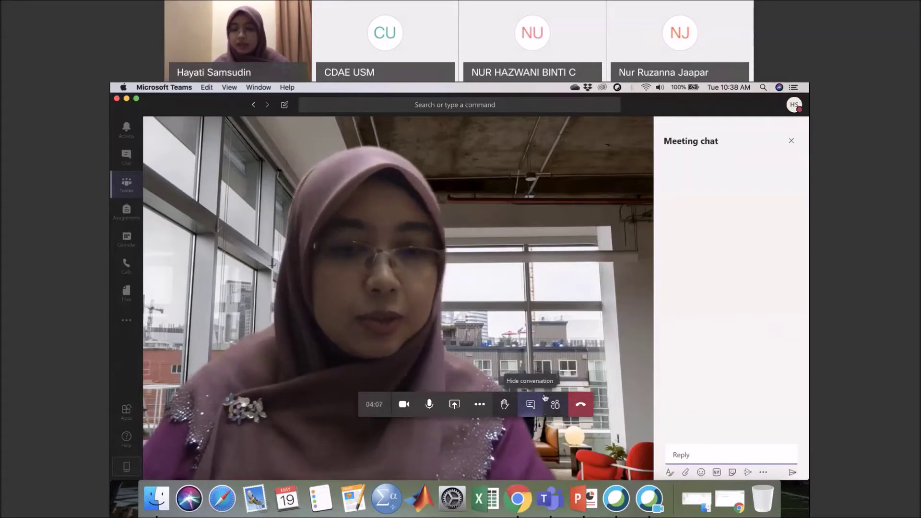
Step: Examine the meeting's participant list with its invitation and attendance download options, and close it
click(556, 405)
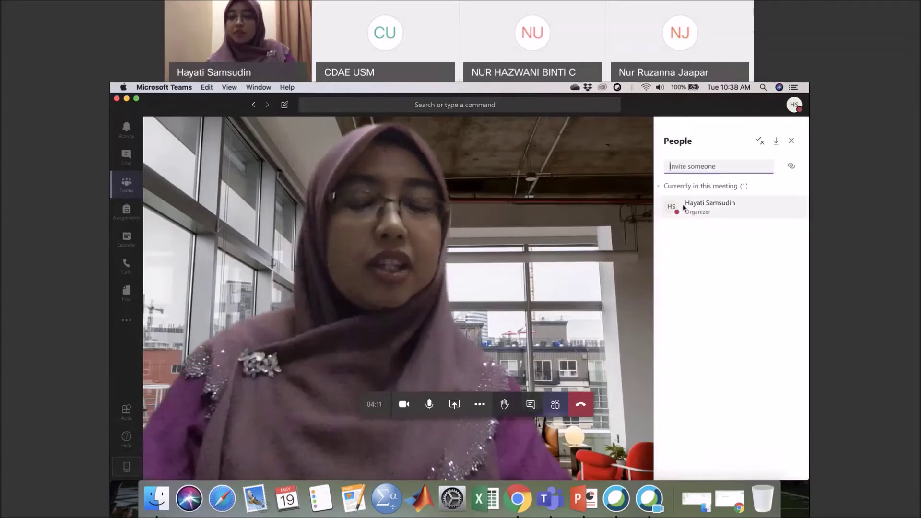
mouse_move(713, 209)
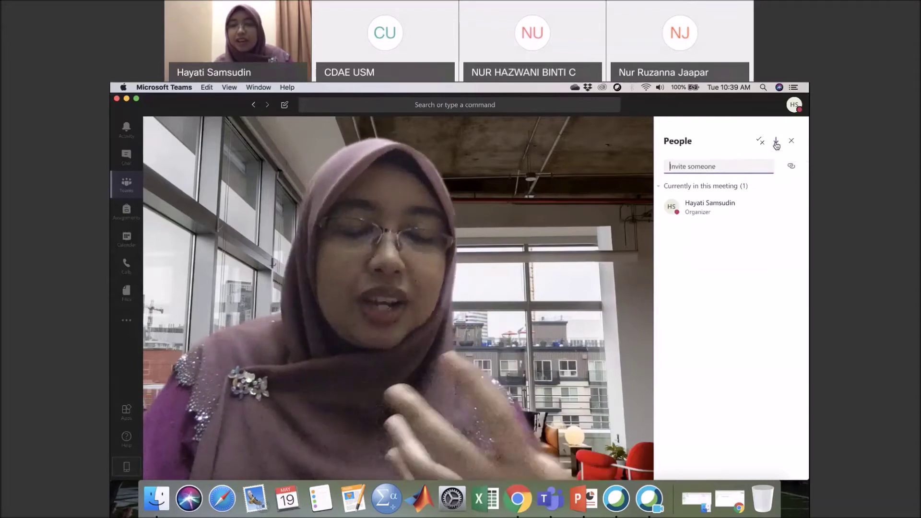
click(792, 143)
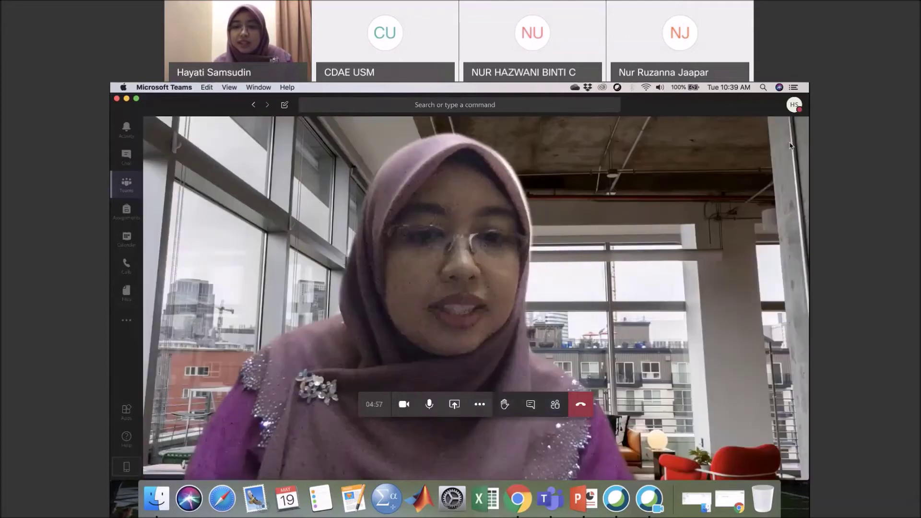
Step: Leave the "Discussion on MT" meeting and rate its call quality five stars
click(584, 407)
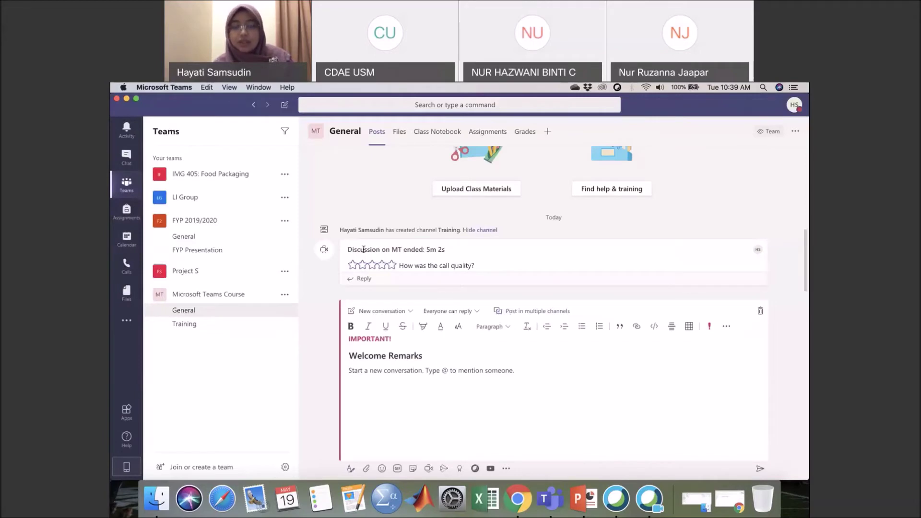
click(390, 265)
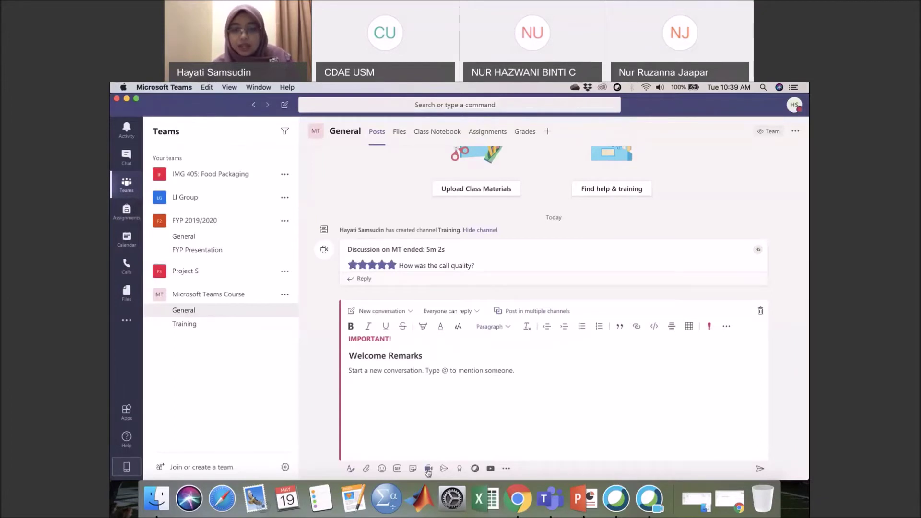
Step: Examine the Stream, Praise and Cisco Webex Meetings add-ons for the Welcome Remarks post without inserting anything
click(444, 469)
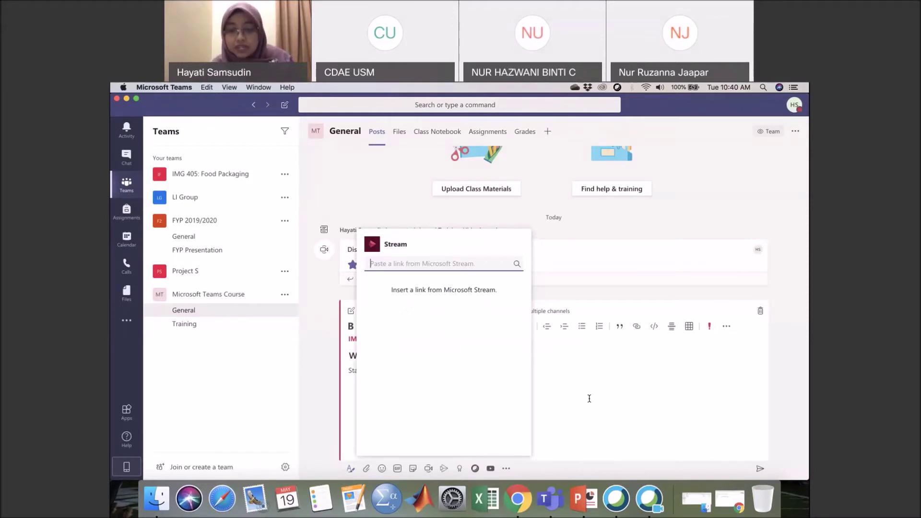
click(475, 469)
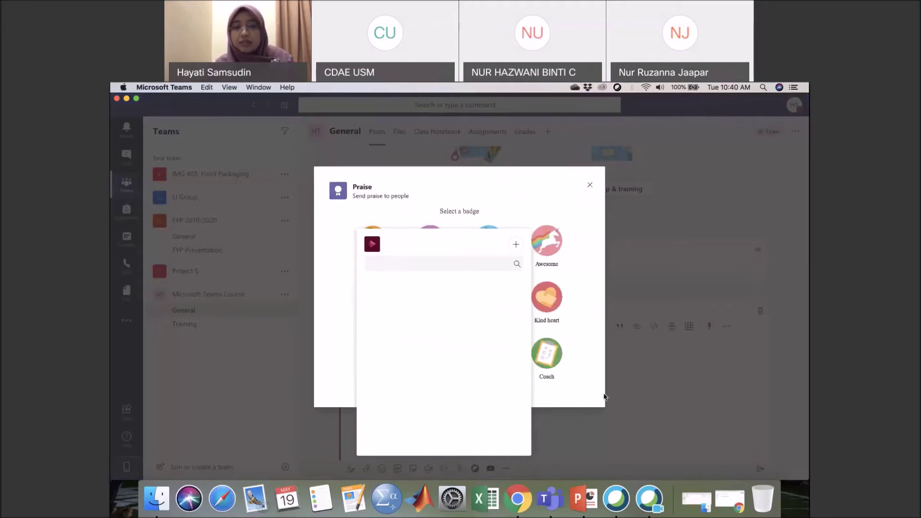
click(590, 185)
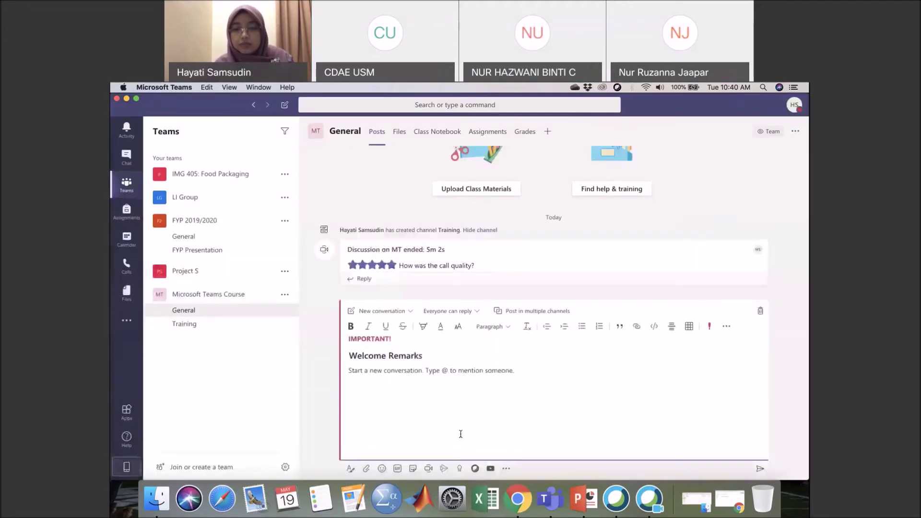
click(475, 470)
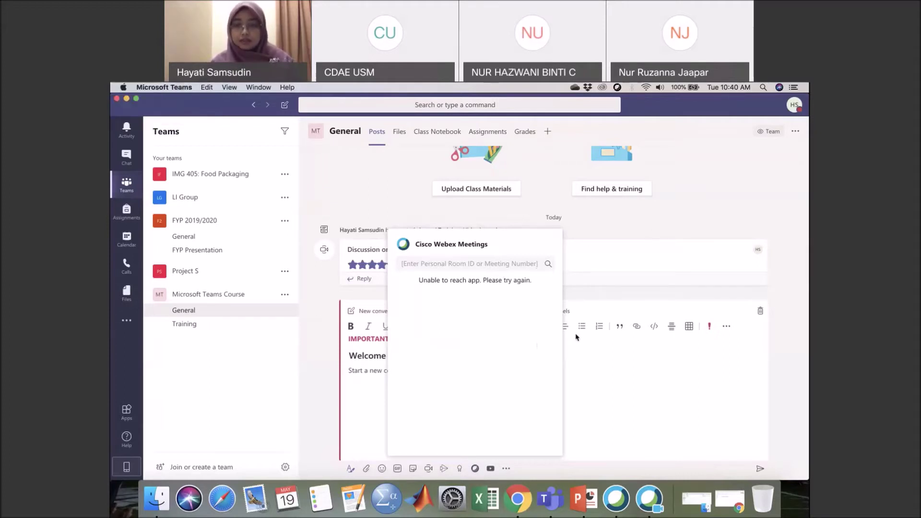
click(588, 380)
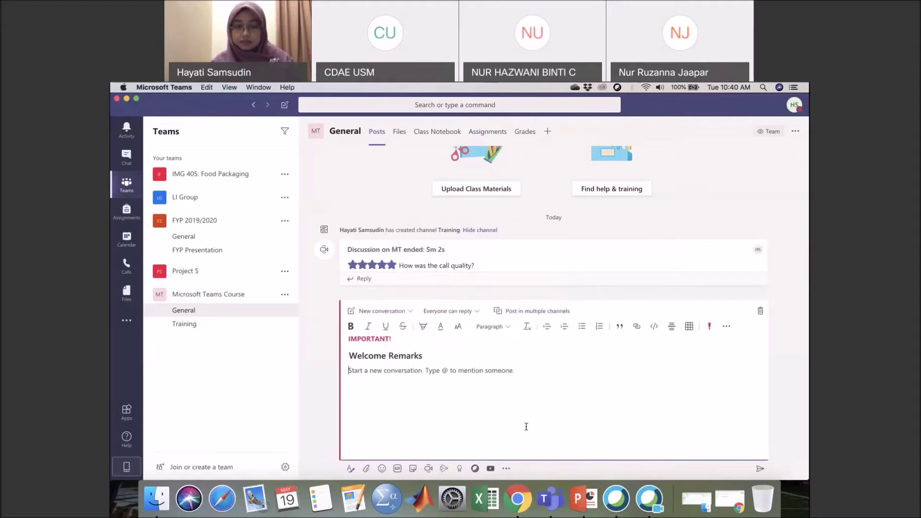
Step: Search YouTube for "microsoft teams" and insert the video "How to use Microsoft Teams, a demo tutorial (2019)" into the Welcome Remarks post
click(491, 471)
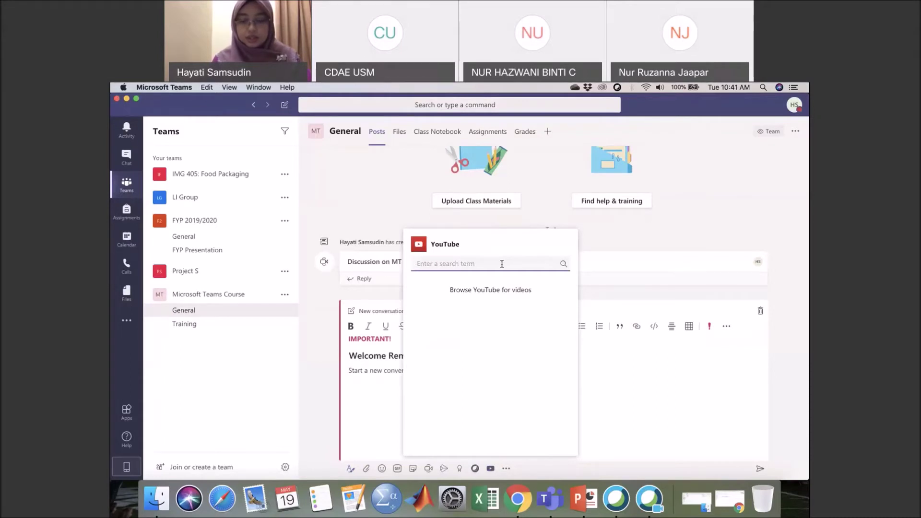
text(mi)
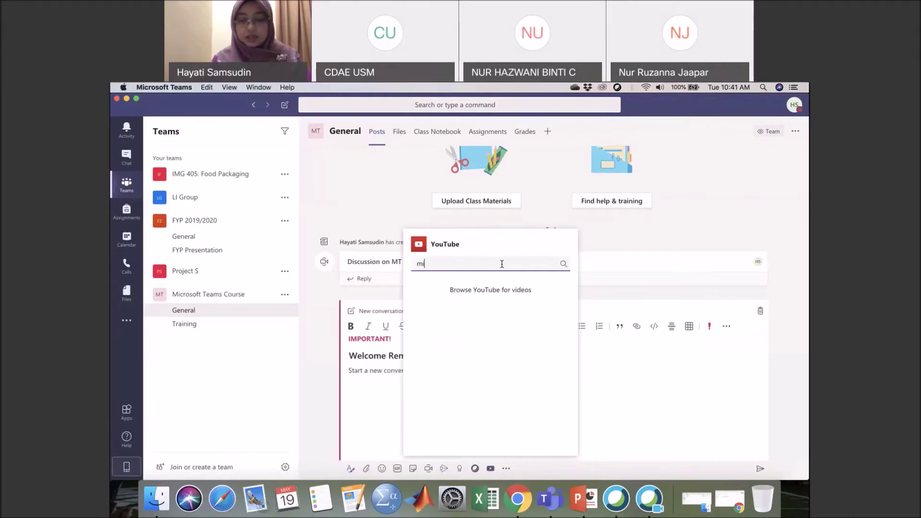
text(crosoft q)
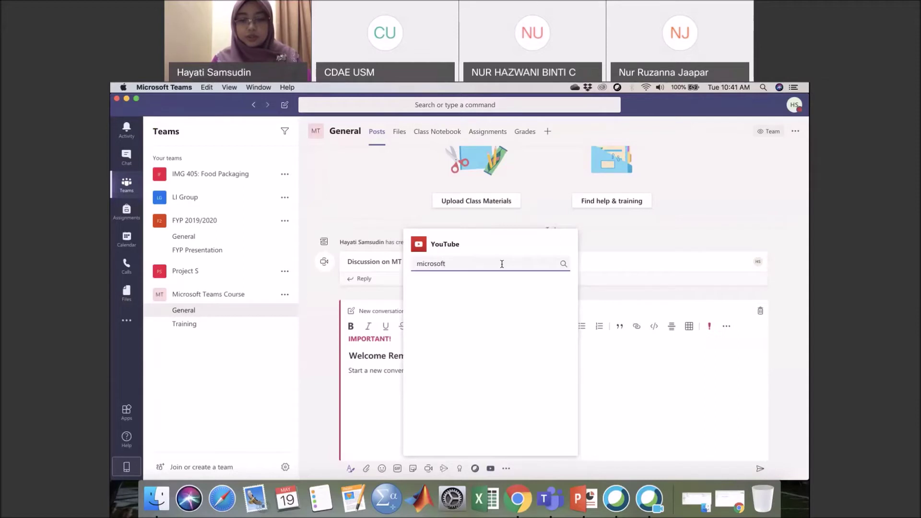
key(BackSpace)
text(wo)
key(BackSpace)
key(BackSpace)
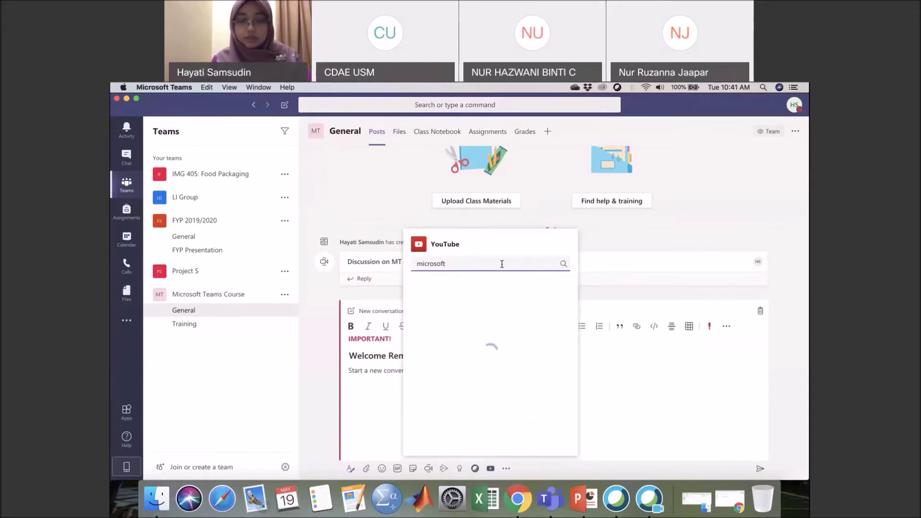
text(teams)
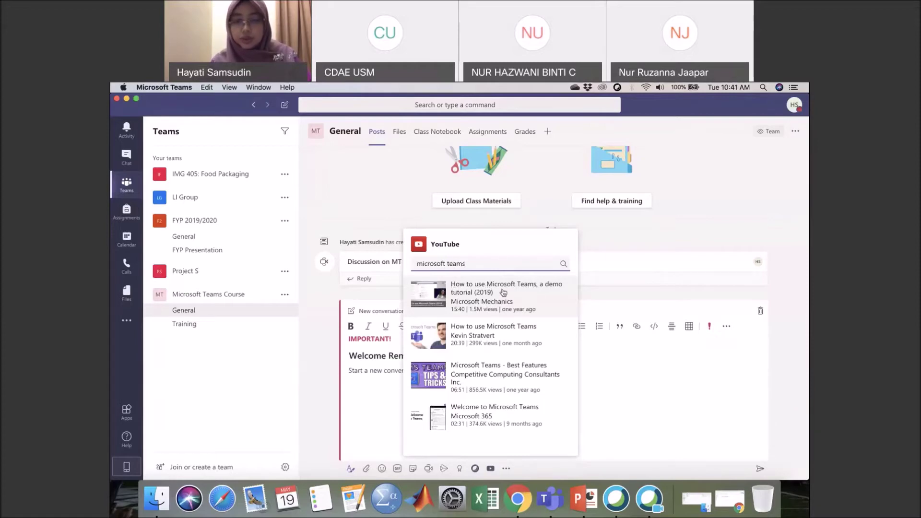
click(488, 294)
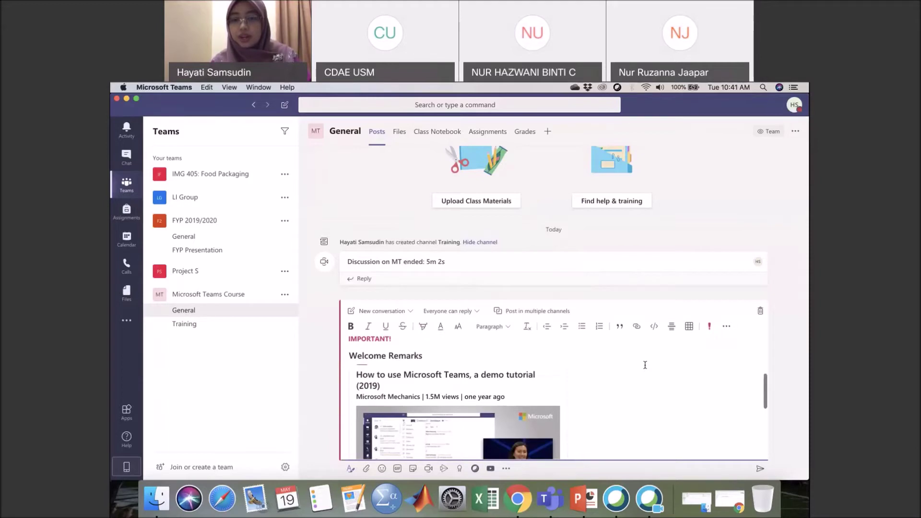
Step: Check the additional apps available for the Welcome Remarks post without adding one, and send the post to the General channel
click(506, 468)
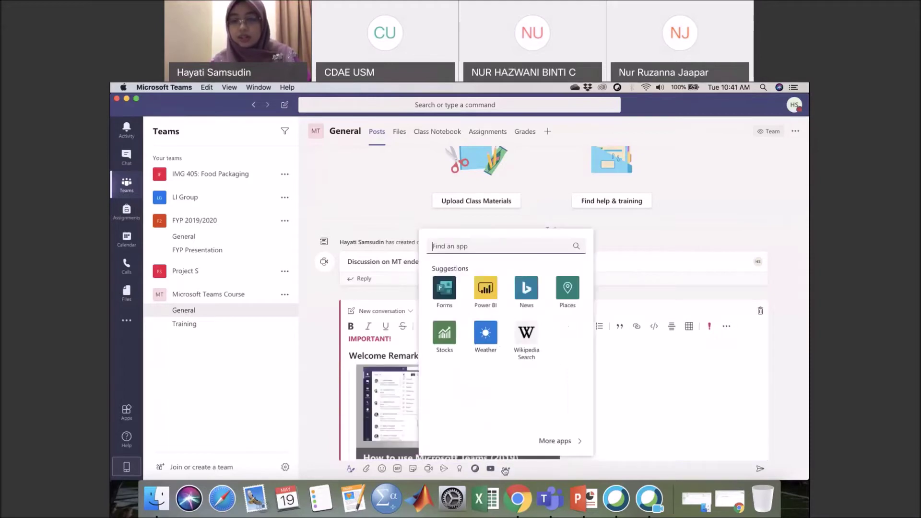
click(777, 377)
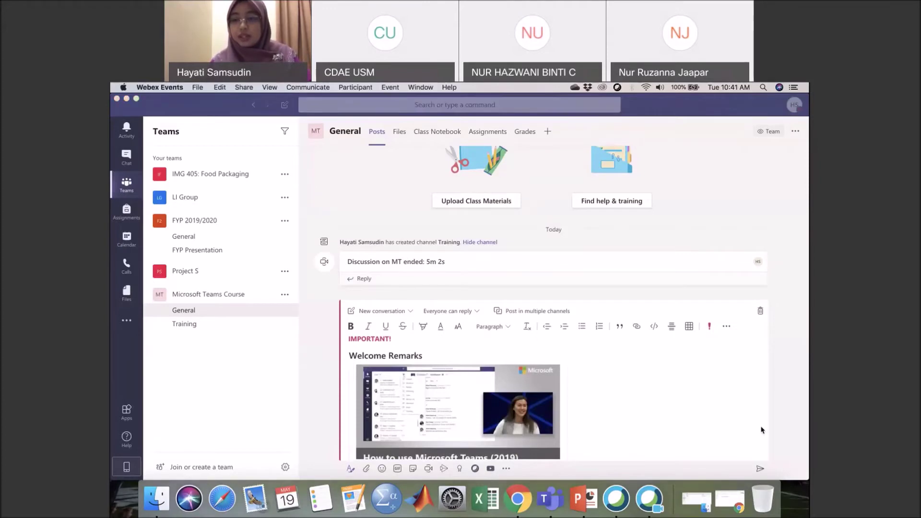
click(760, 469)
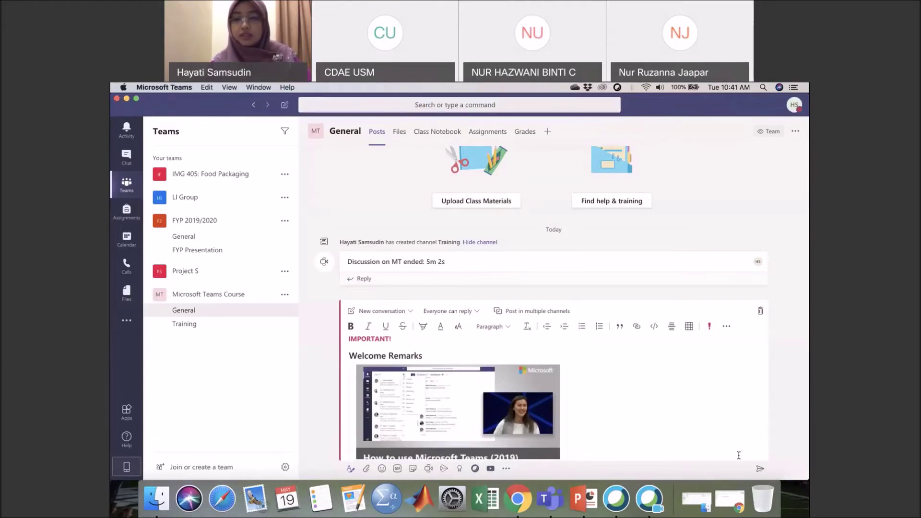
click(760, 468)
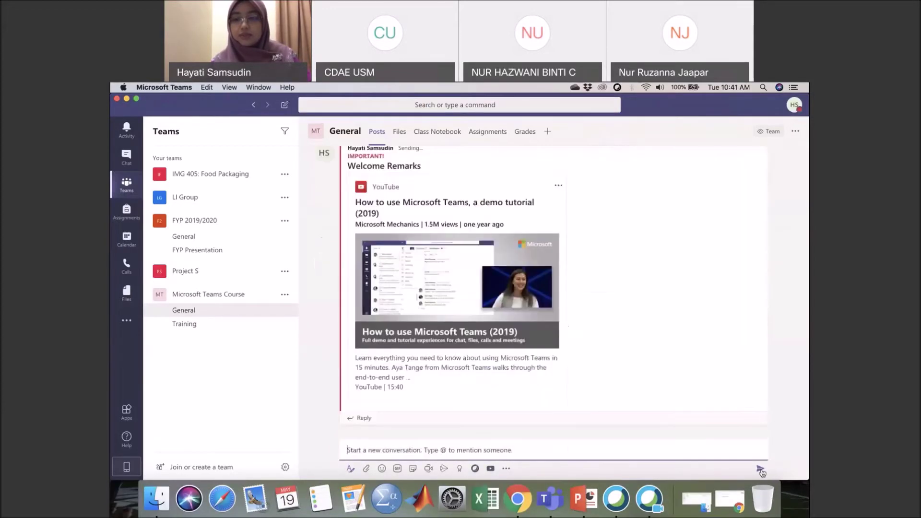
scroll(480, 278, up, 4)
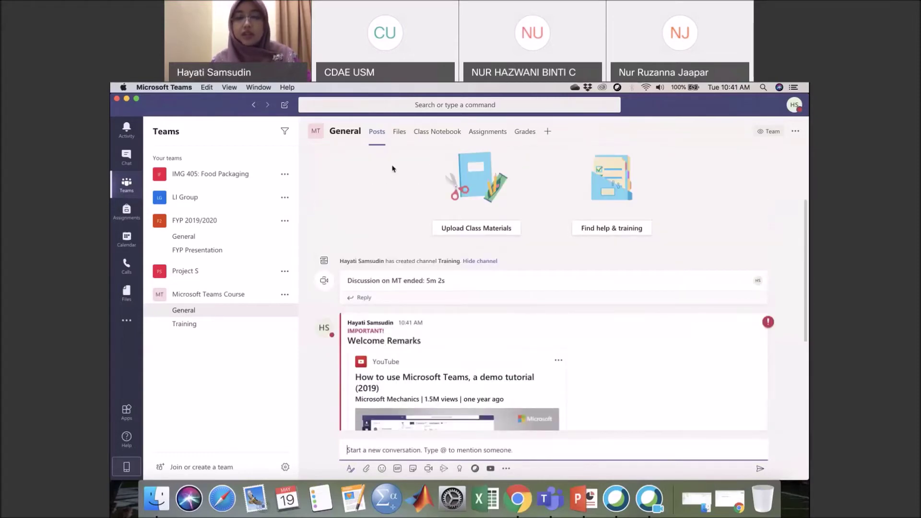
Step: View the Class Materials folder in the General channel's files and return to the channel's file list
click(401, 137)
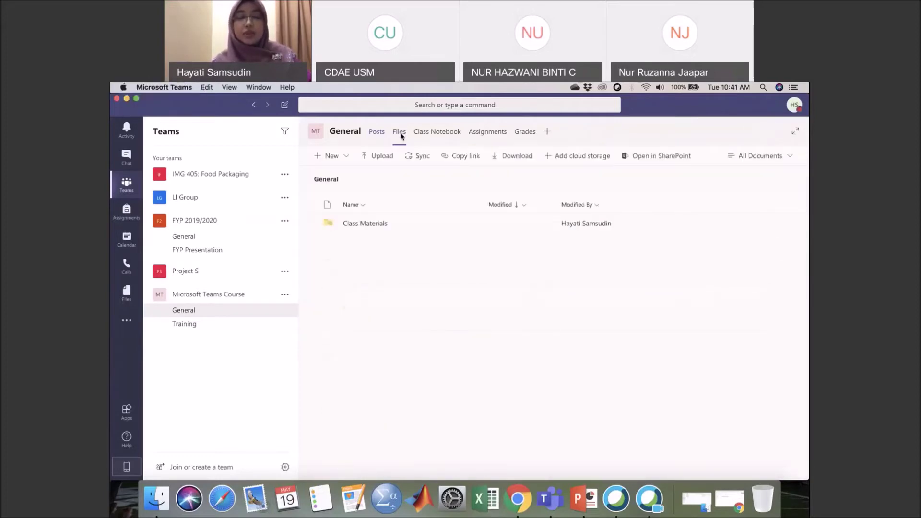
click(379, 223)
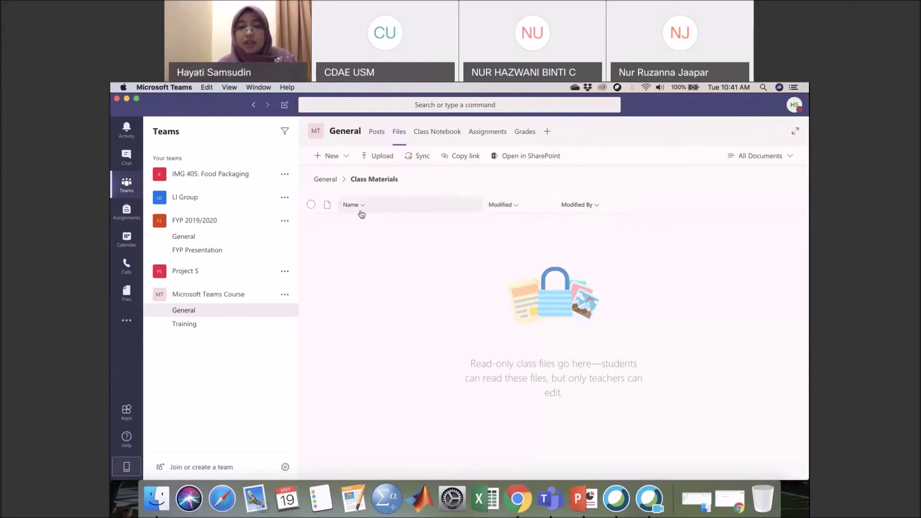
click(329, 181)
Step: Create a folder named "Project 1" in the General channel's files
click(345, 157)
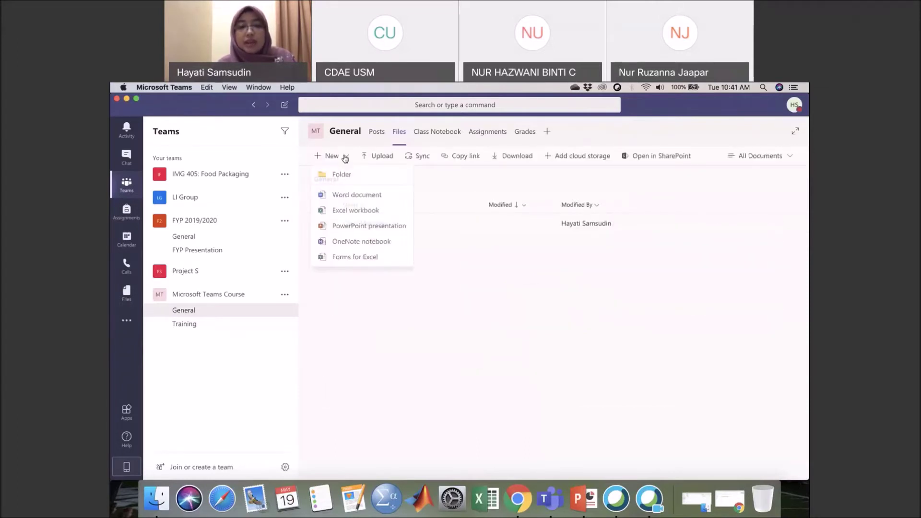
click(343, 175)
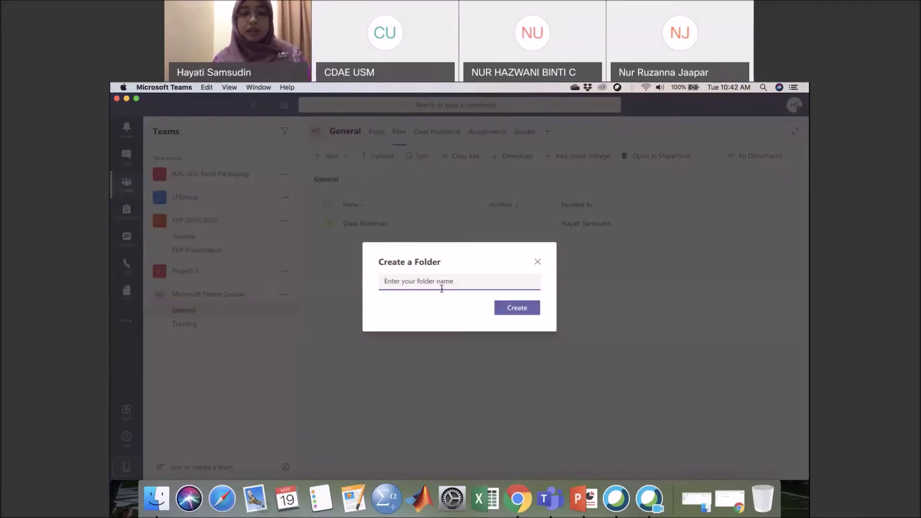
text(Proj)
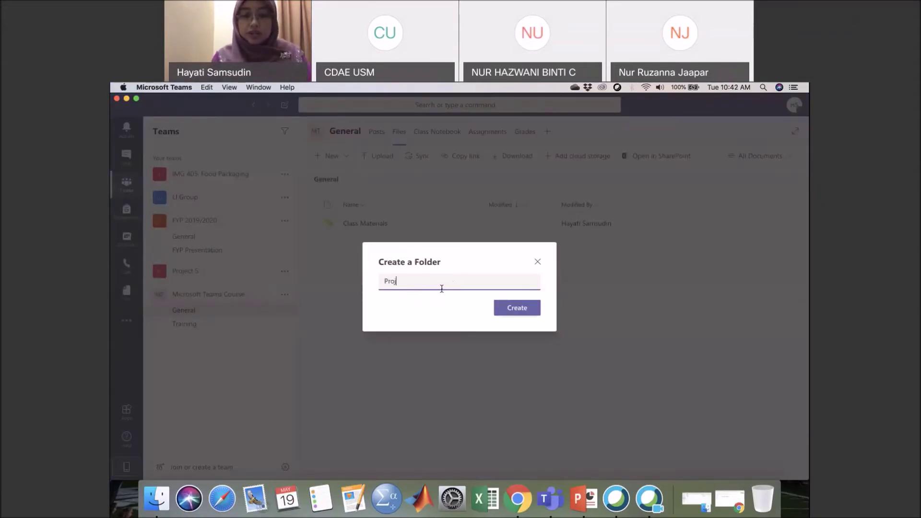
text(ect 1)
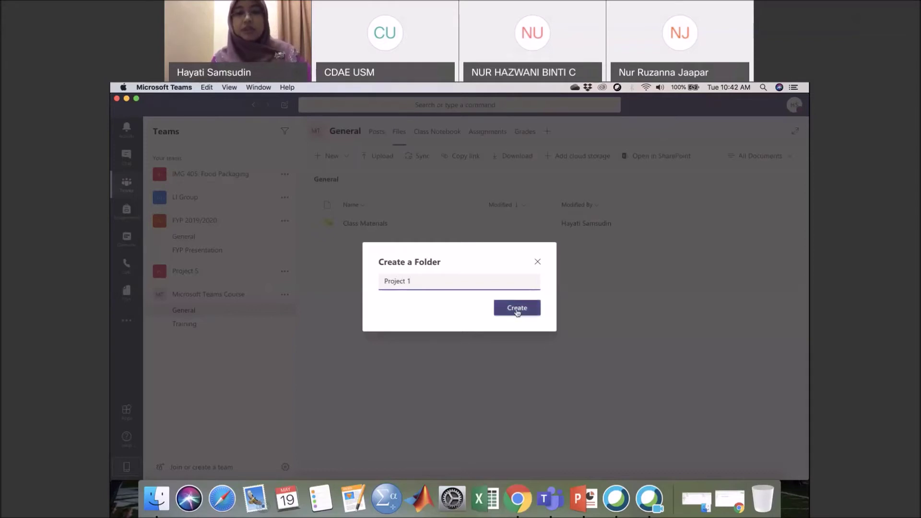
click(517, 309)
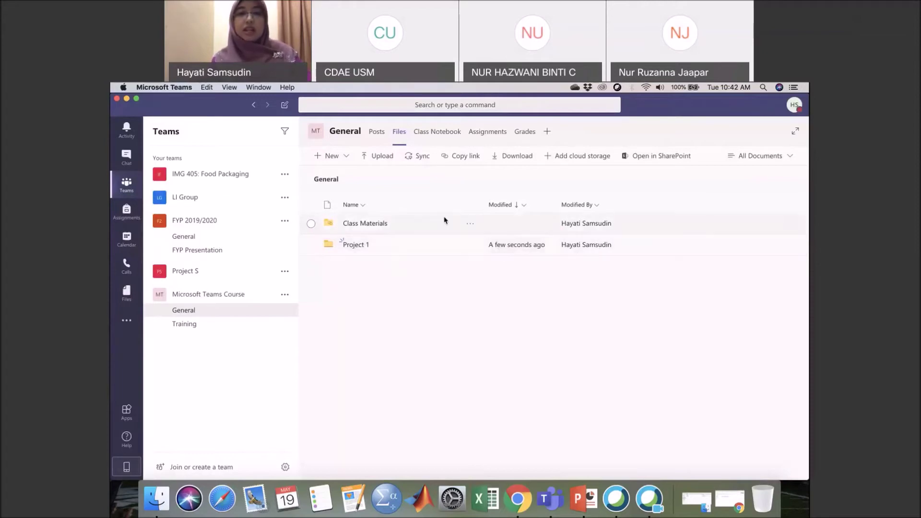
Step: Examine the file upload dialog and the new file types on offer without uploading or creating anything
click(381, 157)
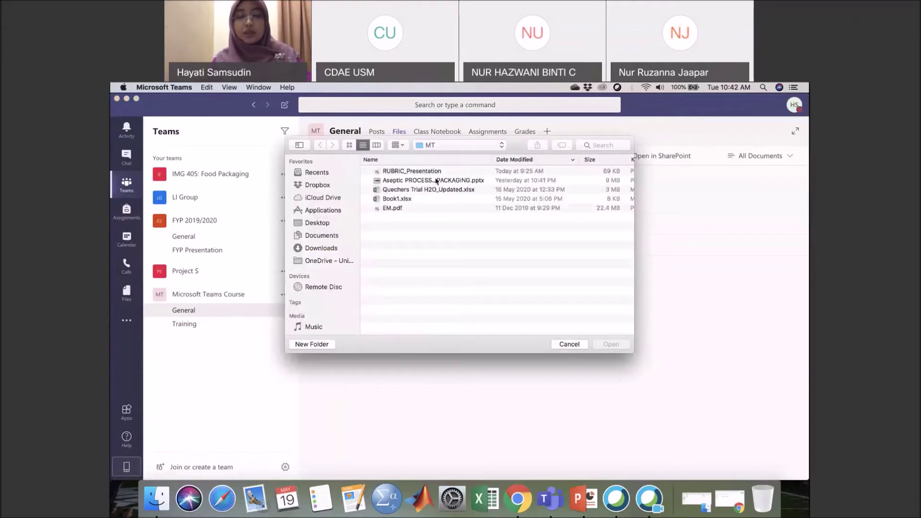
click(569, 345)
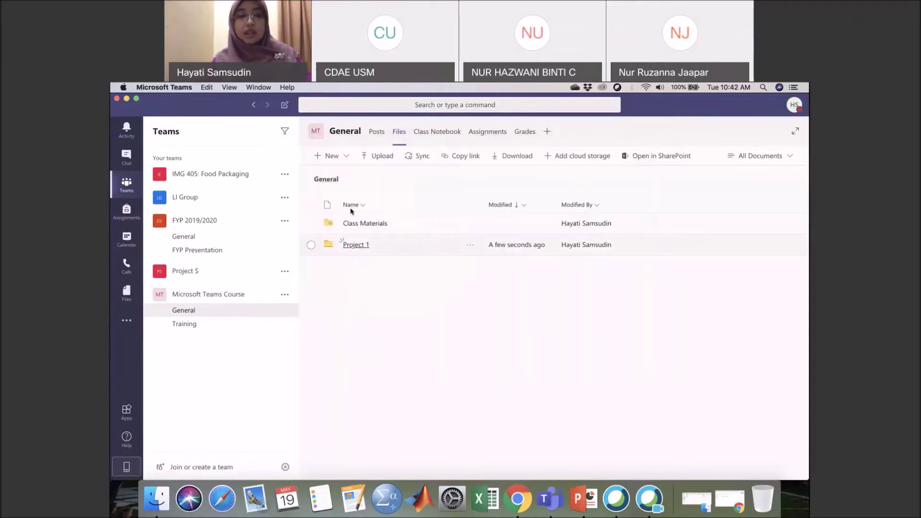
click(348, 161)
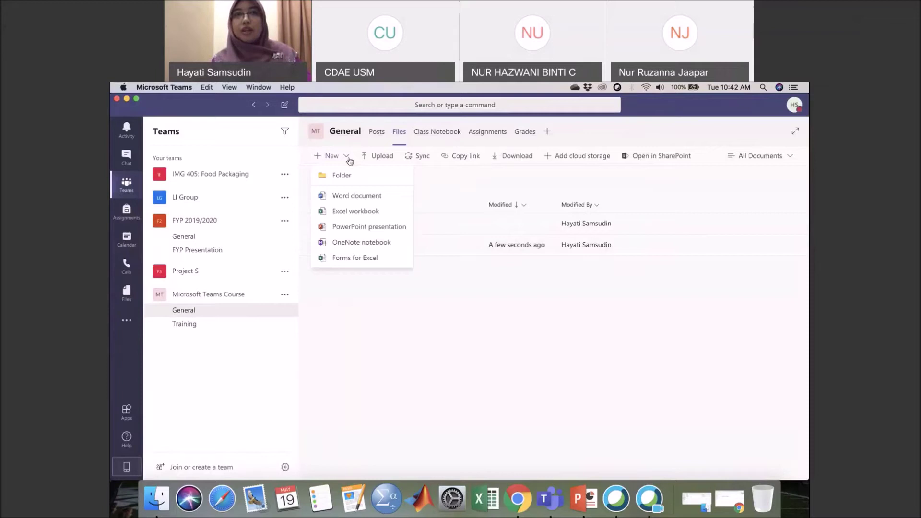
click(417, 281)
Step: Create a Word document named "Project 1 -Intro" inside the Project 1 folder
click(360, 246)
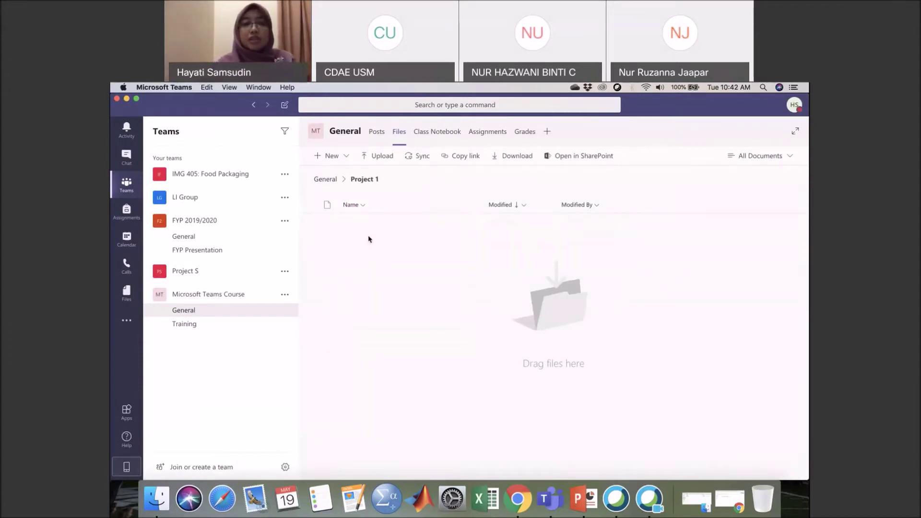
click(343, 161)
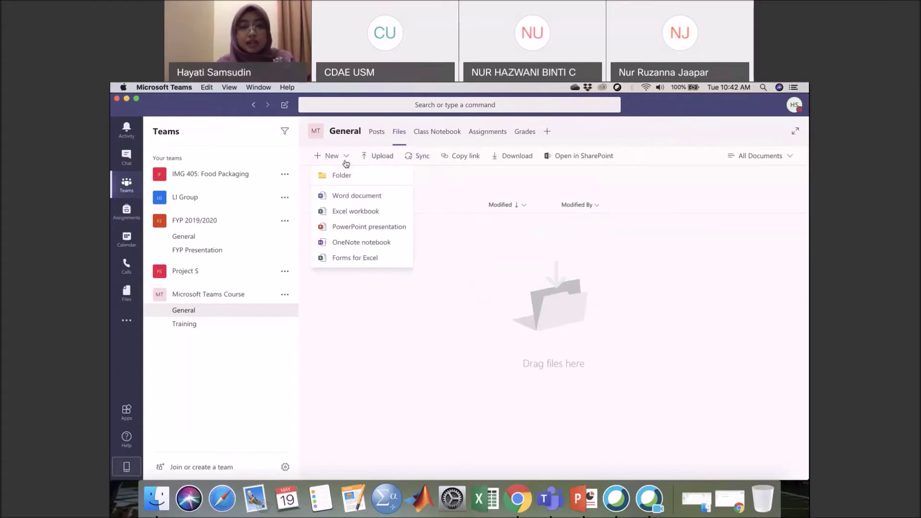
click(371, 199)
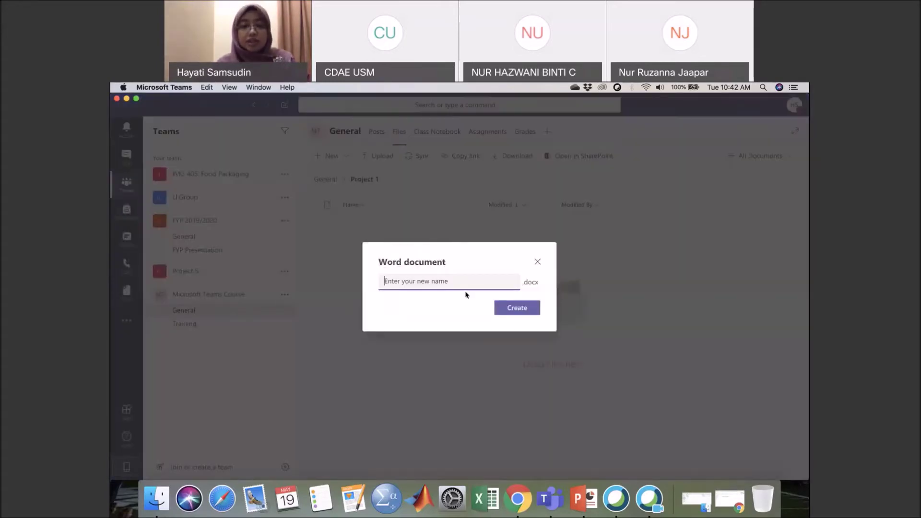
text(Pro)
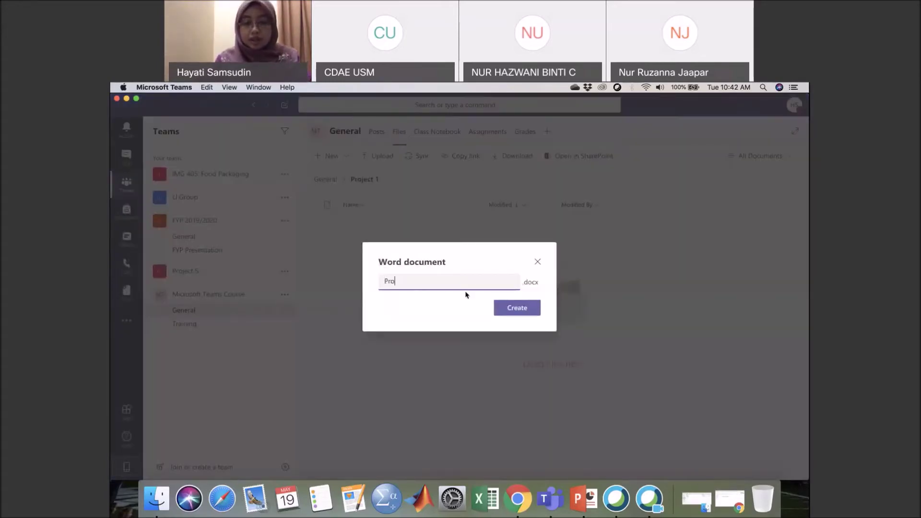
text(ject 1 )
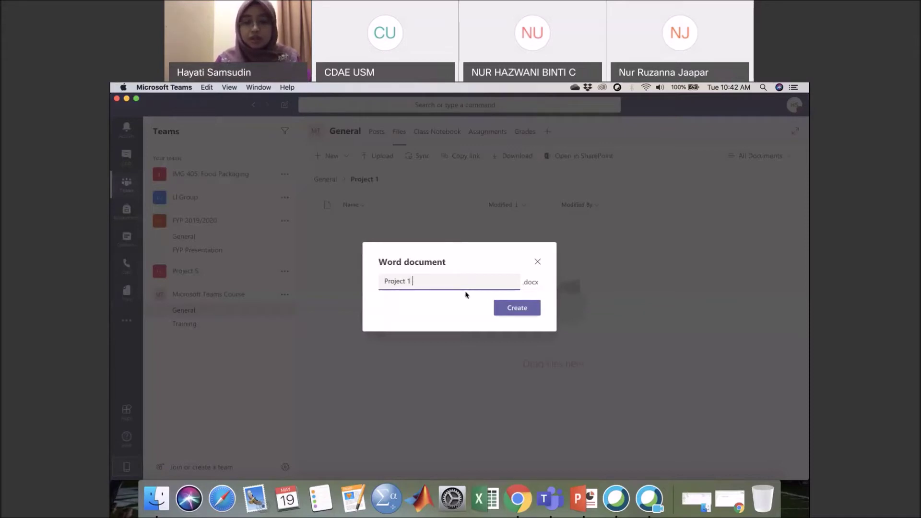
text(-Intro)
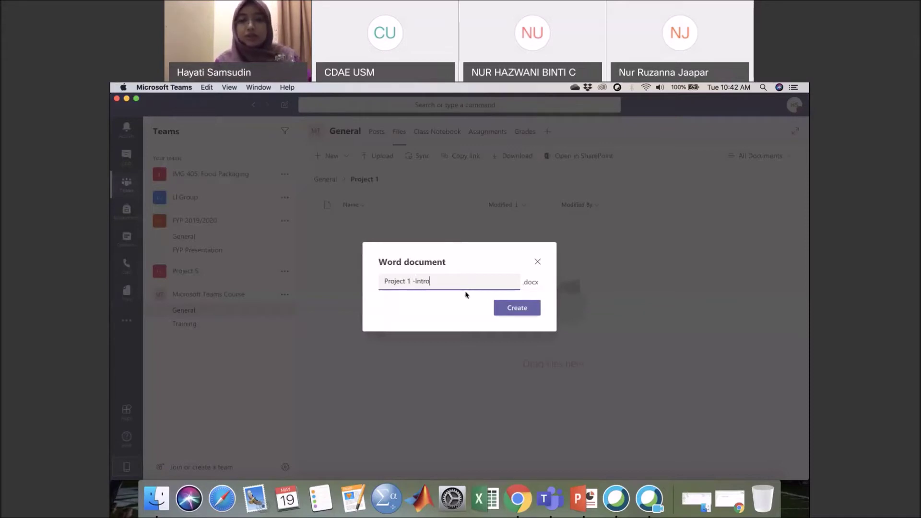
click(520, 308)
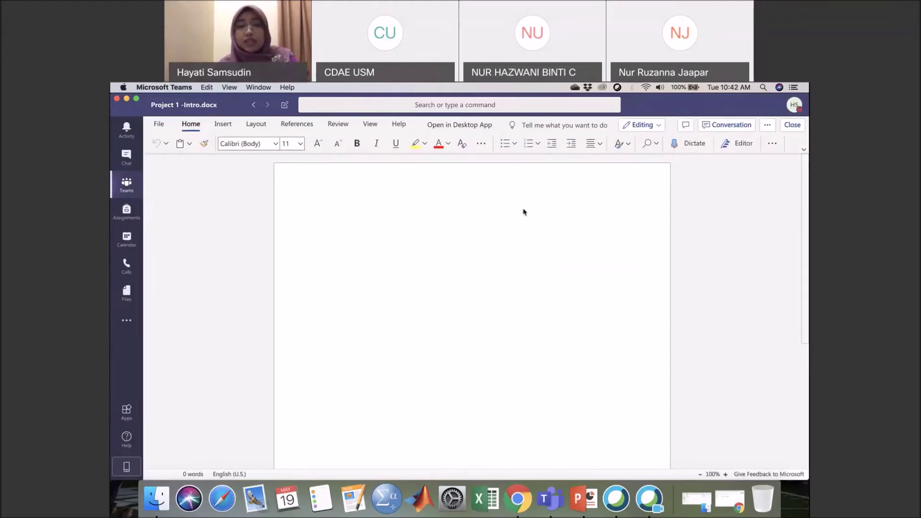
Step: Examine the new document's editing modes, comments, conversation and browser or download options, and close the document
click(523, 235)
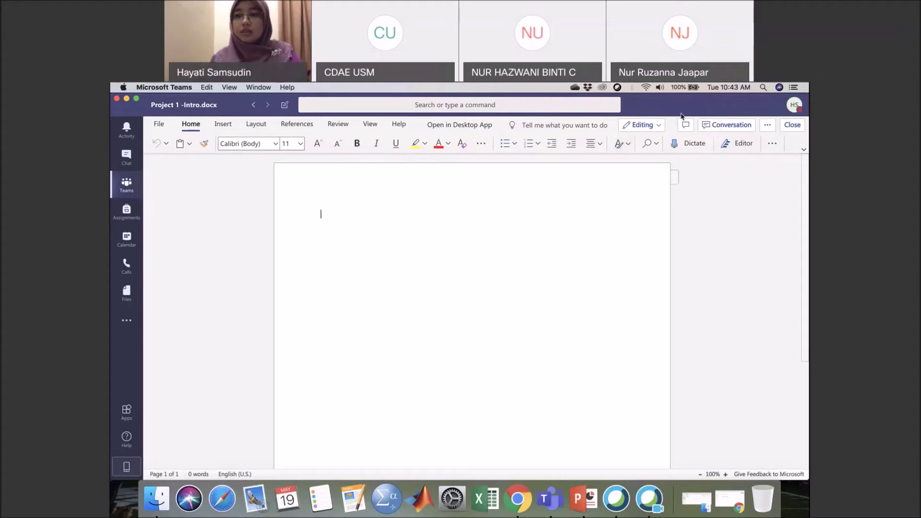
click(653, 126)
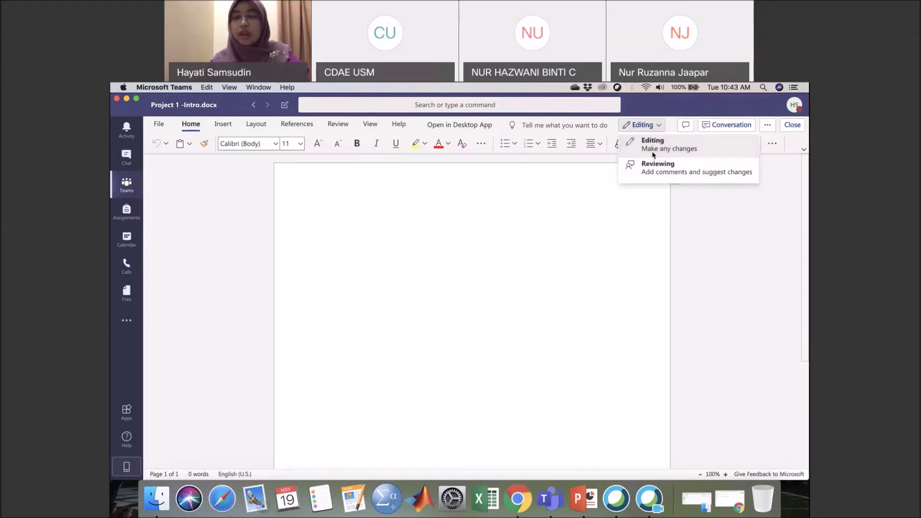
click(686, 127)
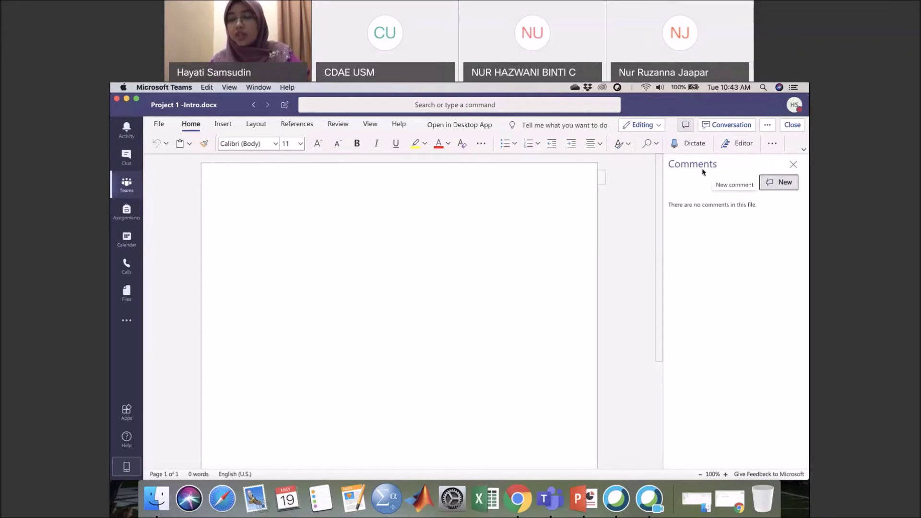
click(728, 125)
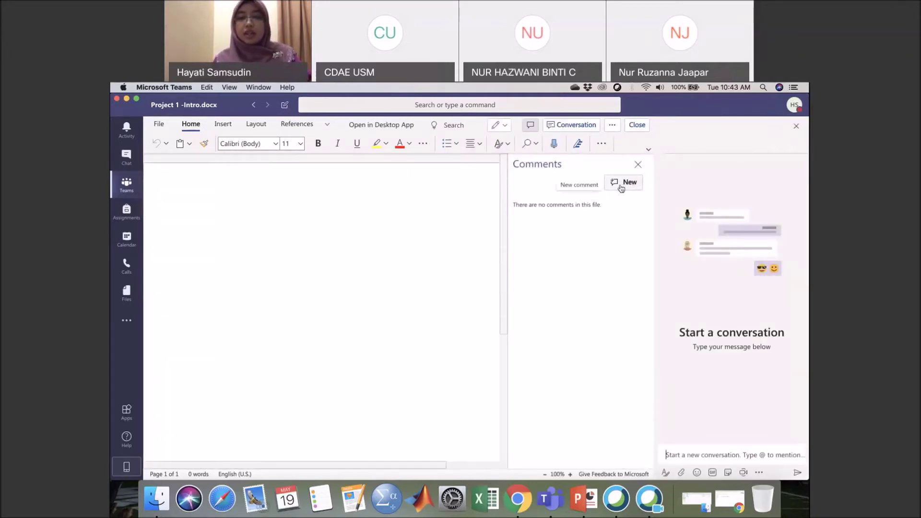
click(575, 126)
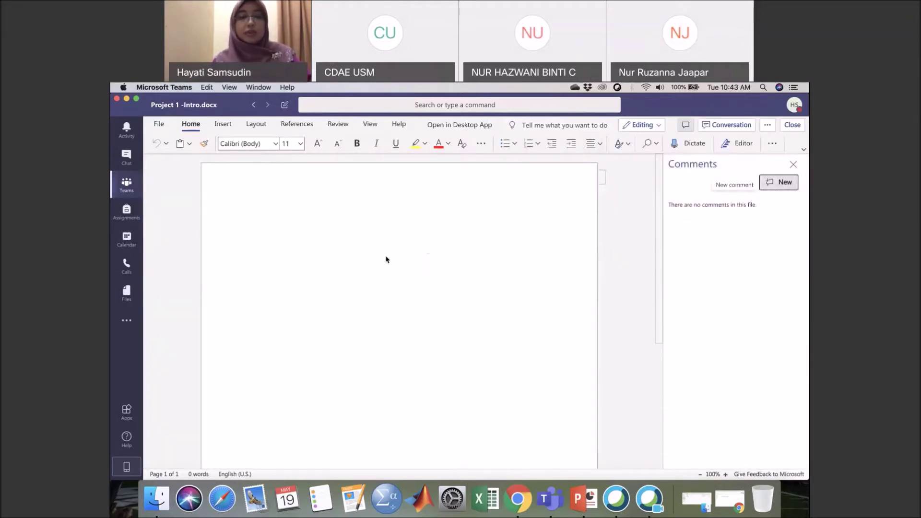
click(768, 126)
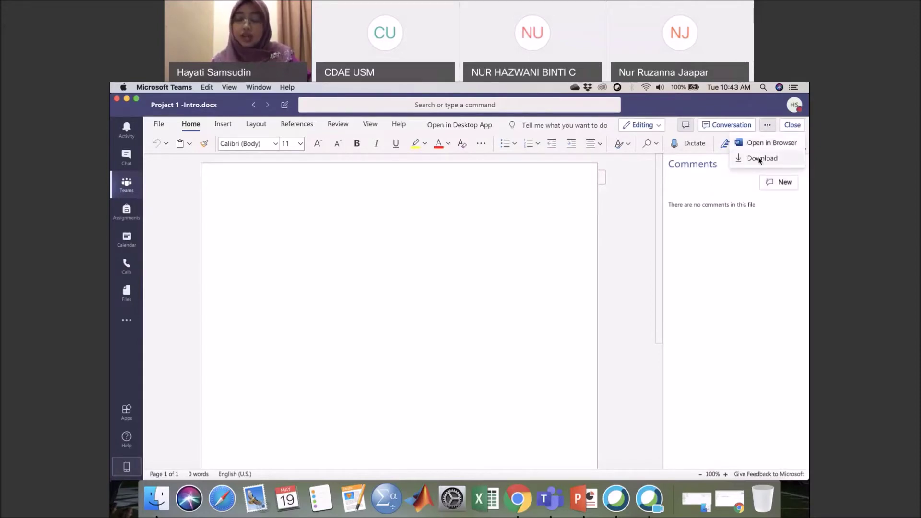
click(789, 127)
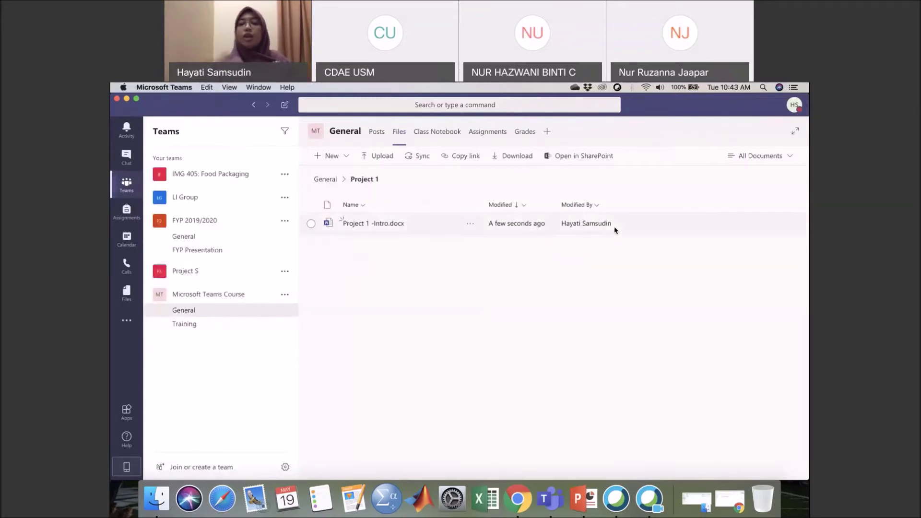
Step: Examine the OneDrive sync options for the Project 1 folder and close them without starting a sync
mouse_move(616, 230)
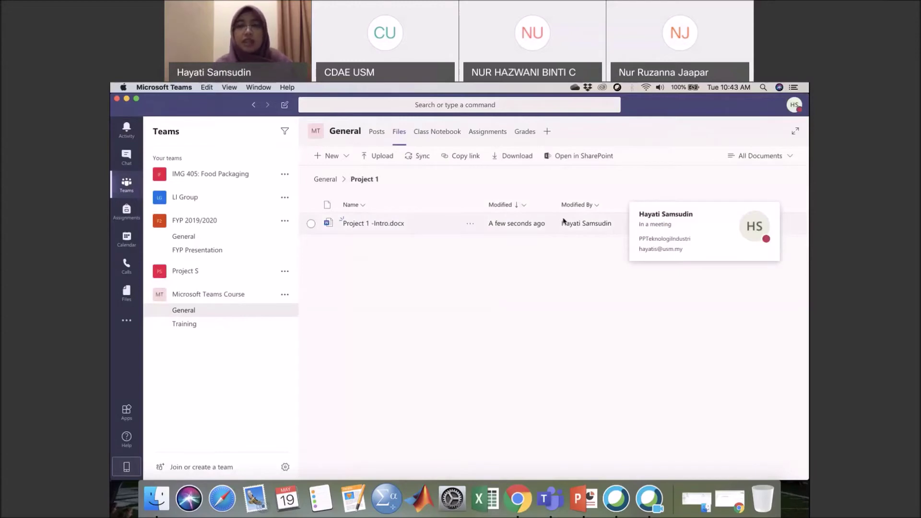
click(422, 161)
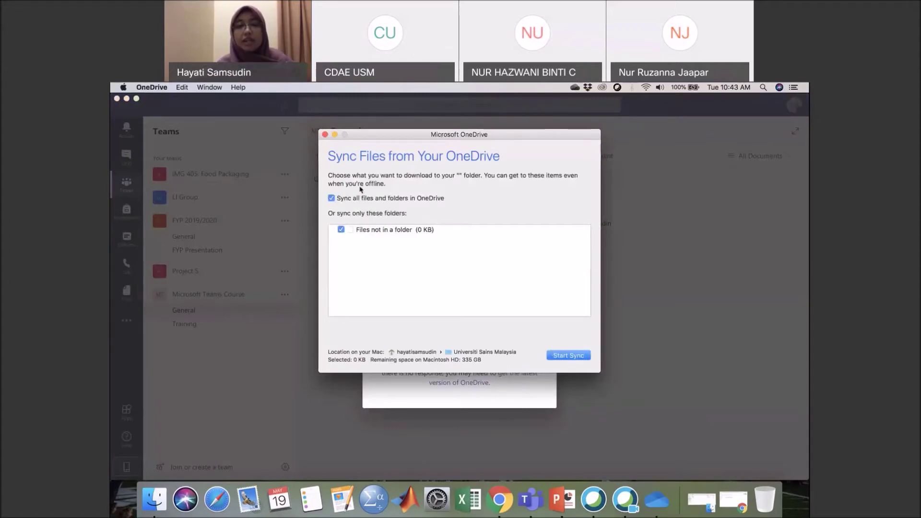
click(326, 135)
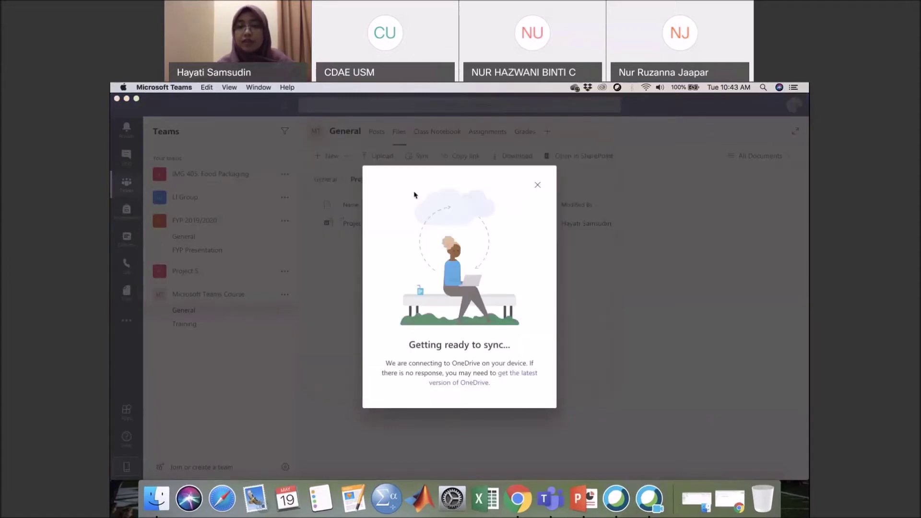
click(536, 186)
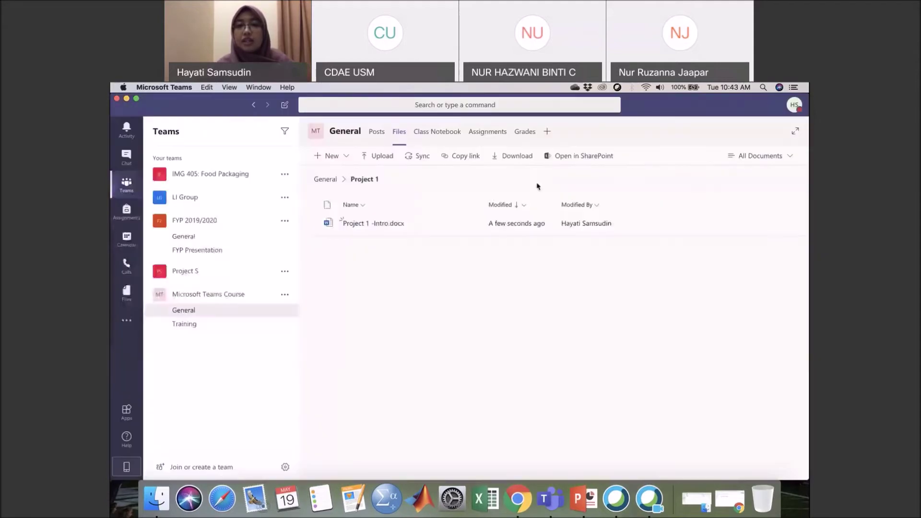
Step: View the Project 1 folder's Microsoft Teams link without copying it, and download the folder
click(466, 161)
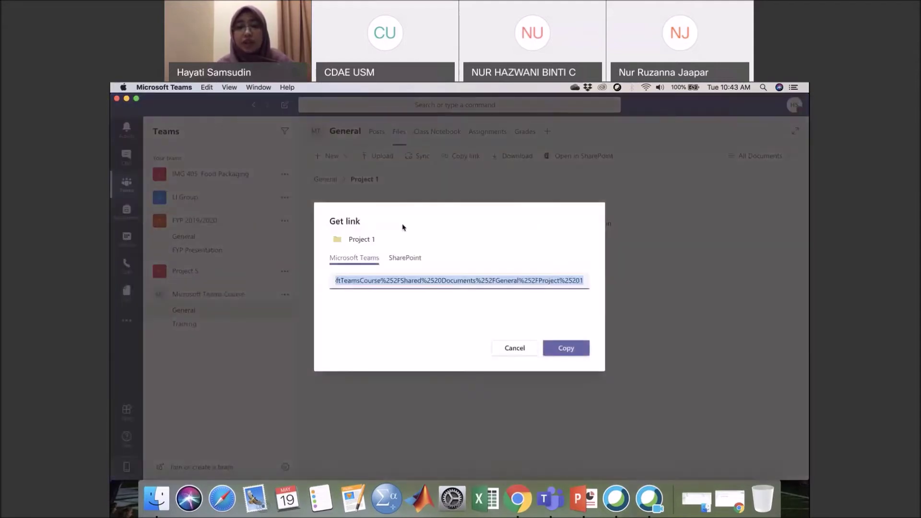
click(514, 350)
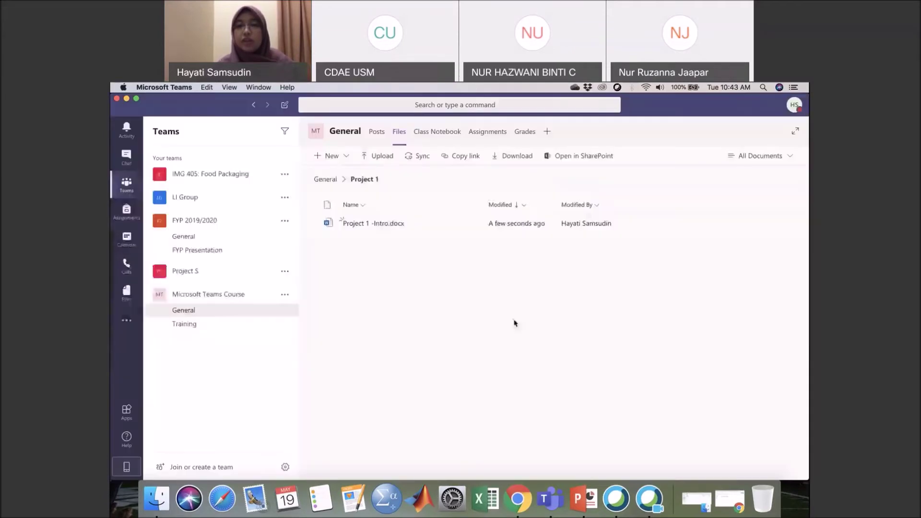
click(516, 157)
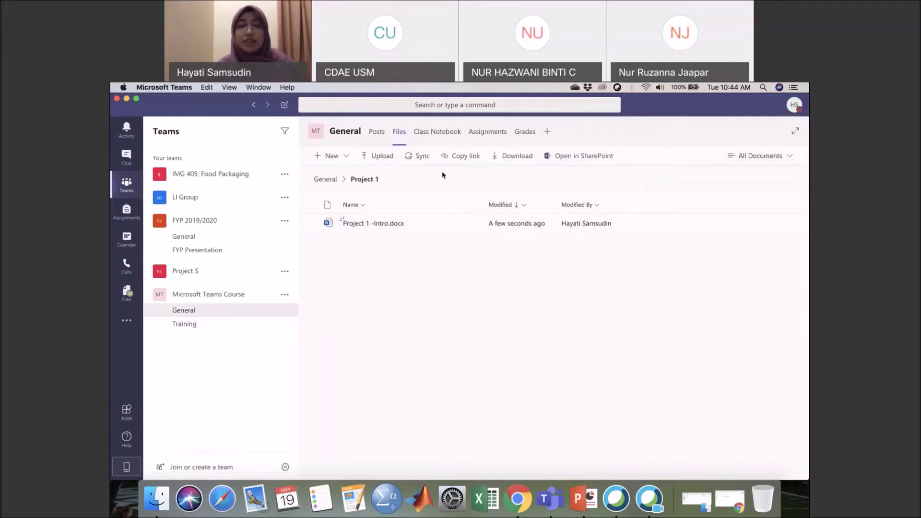
Step: Start setting up a OneNote Class Notebook from existing notebook content, adding nothing to the Content Library or Teacher-Only Section
click(432, 136)
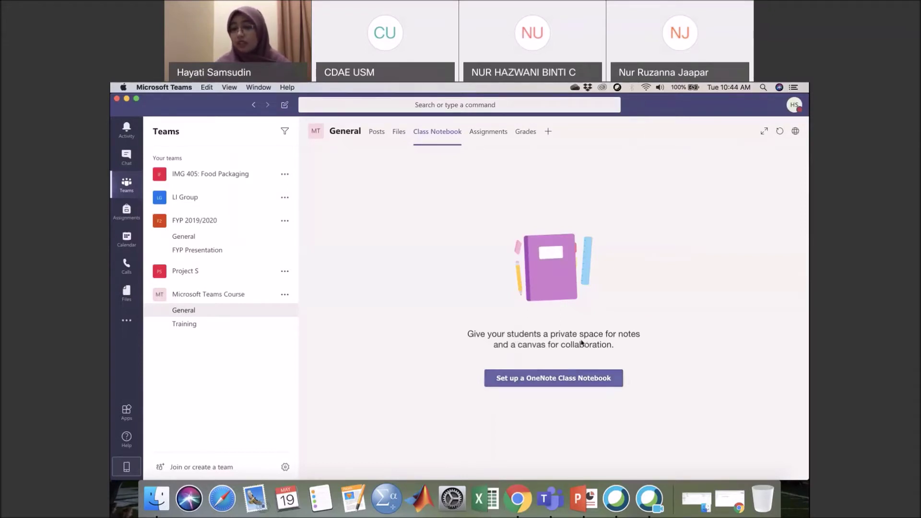
click(535, 380)
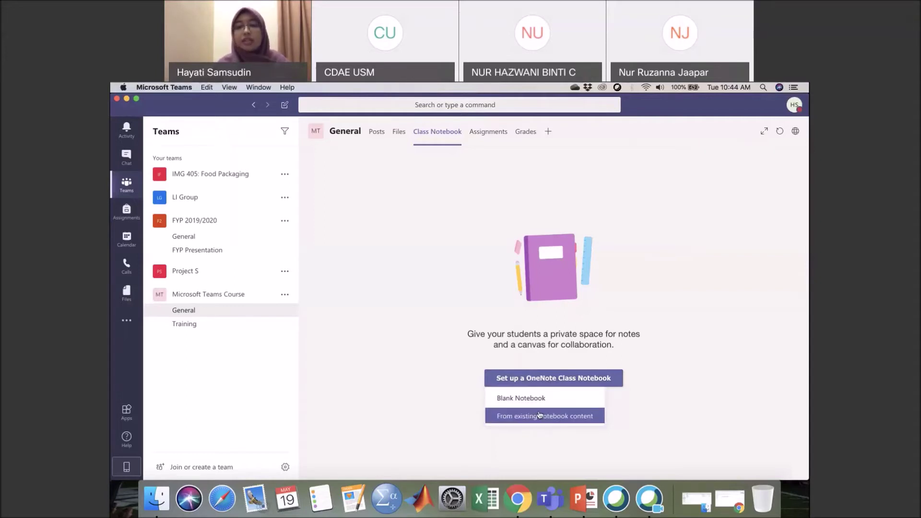
click(585, 418)
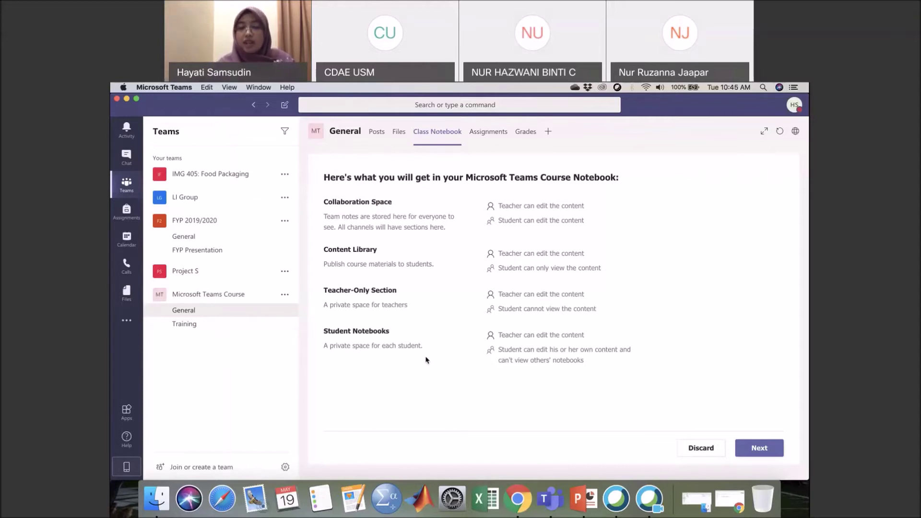
click(756, 449)
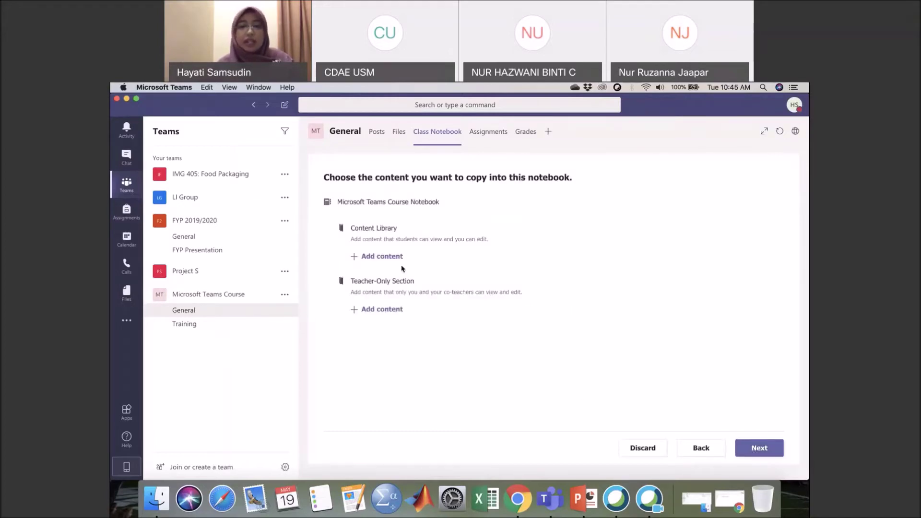
click(758, 448)
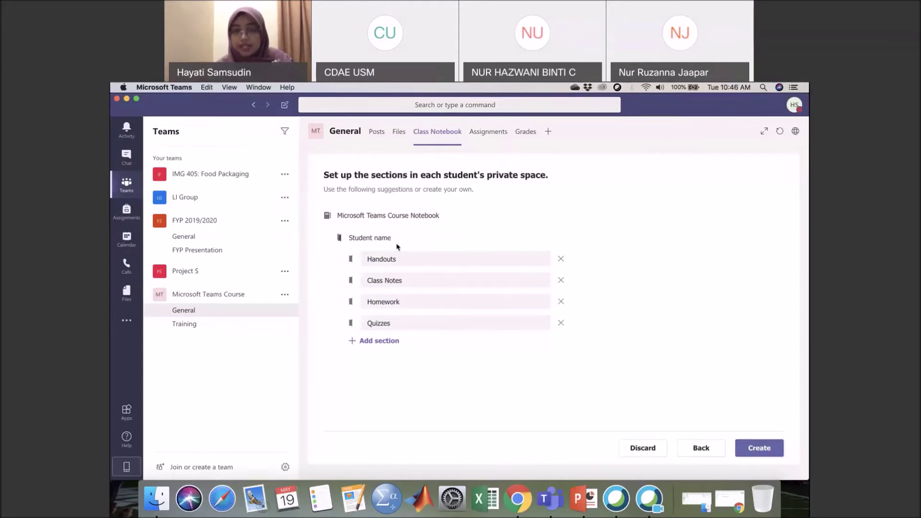
Step: Replace the suggested Handouts and Class Notes student sections with an FAQ section and create the class notebook
click(561, 260)
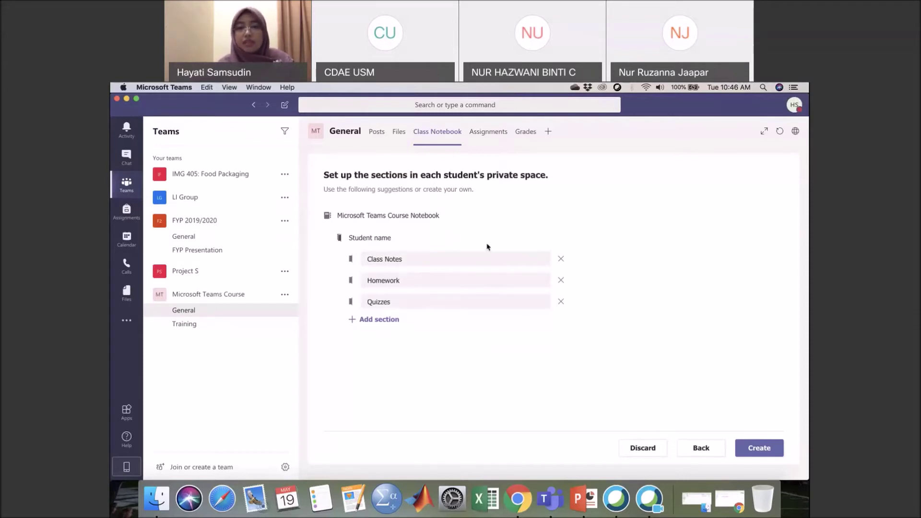
click(561, 260)
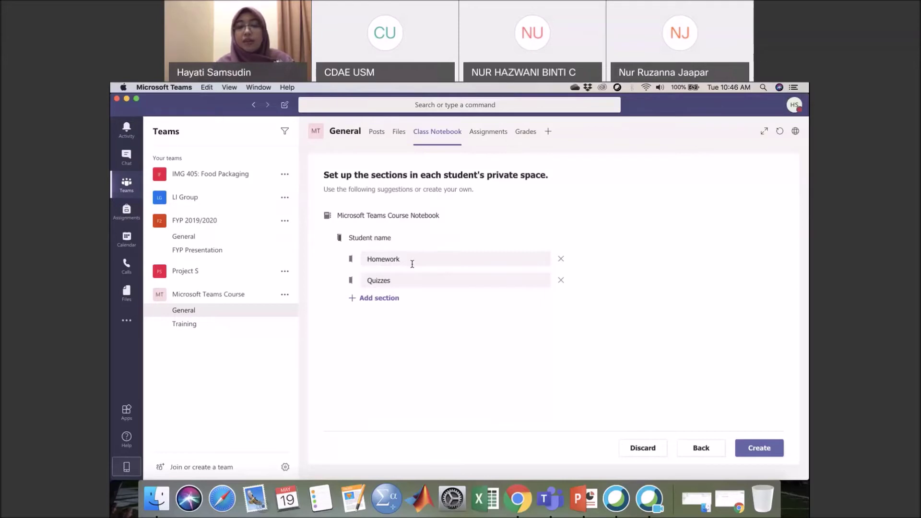
click(393, 299)
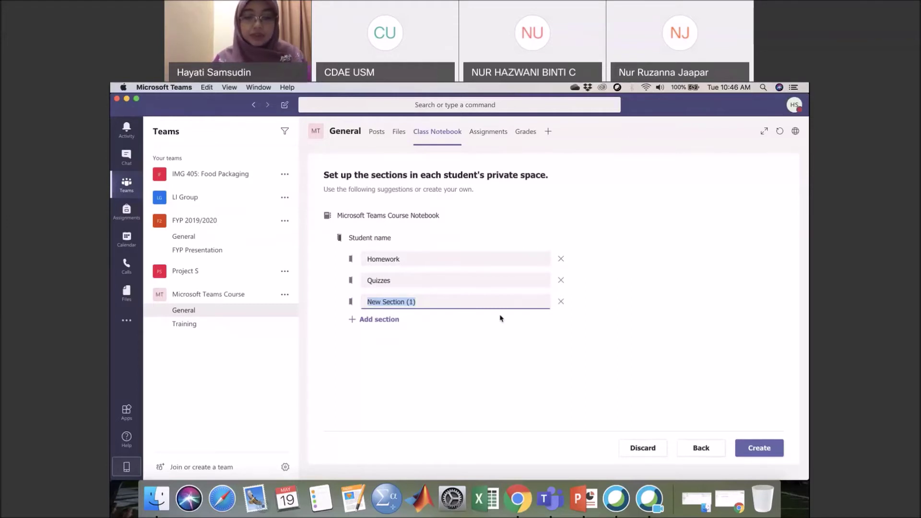
text(Fo)
key(BackSpace)
key(BackSpace)
text(Fa)
key(BackSpace)
text(AQ)
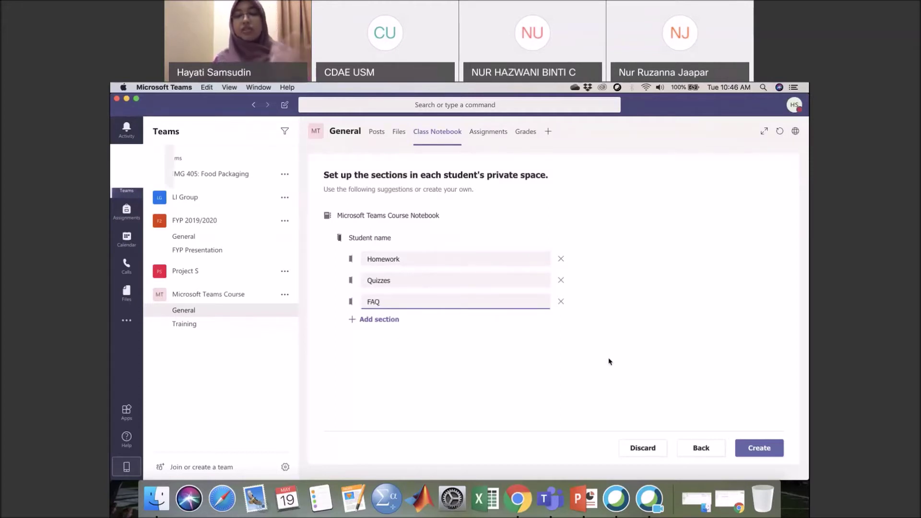
click(755, 454)
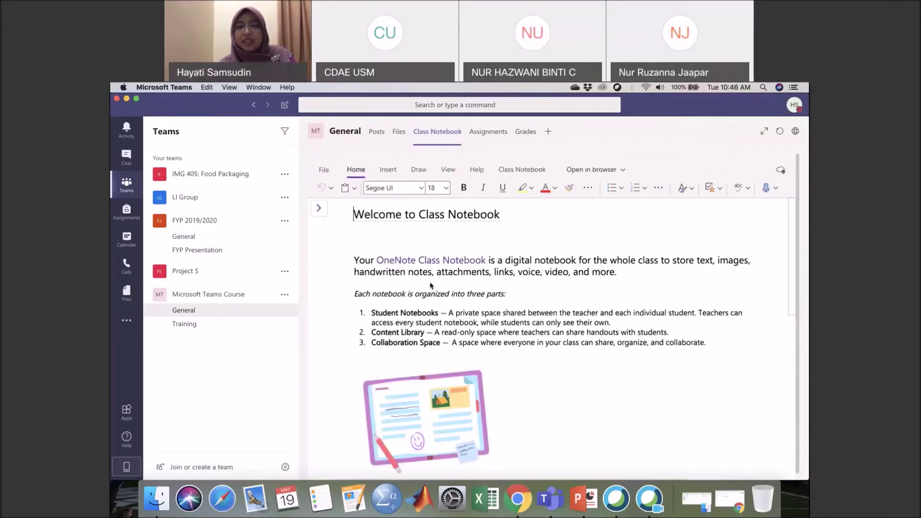
Step: Examine the notebook's Collaboration Space, Content Library and Teacher Only sections, including the page about using the Collaboration Space
click(318, 209)
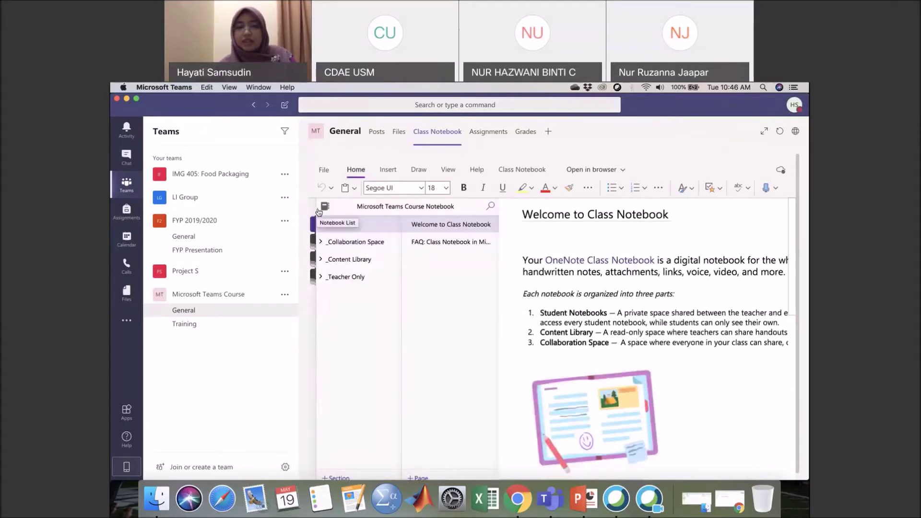
click(321, 207)
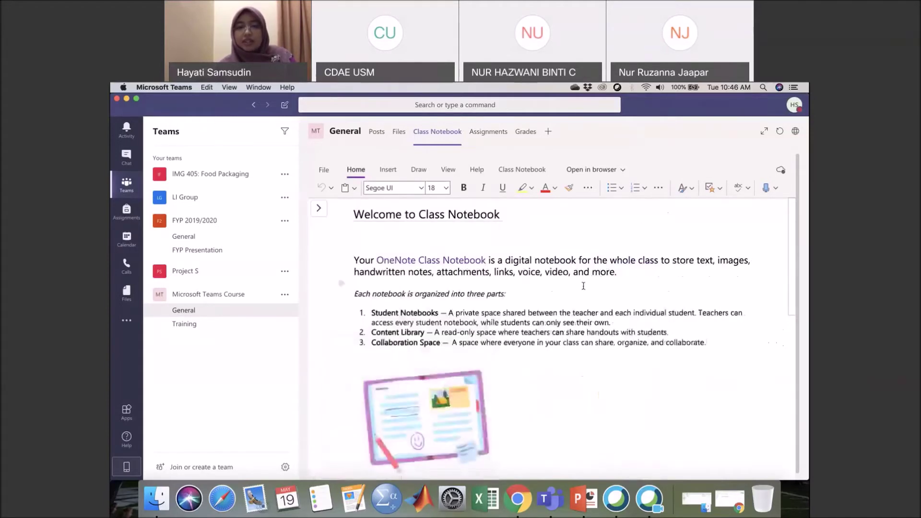
click(321, 213)
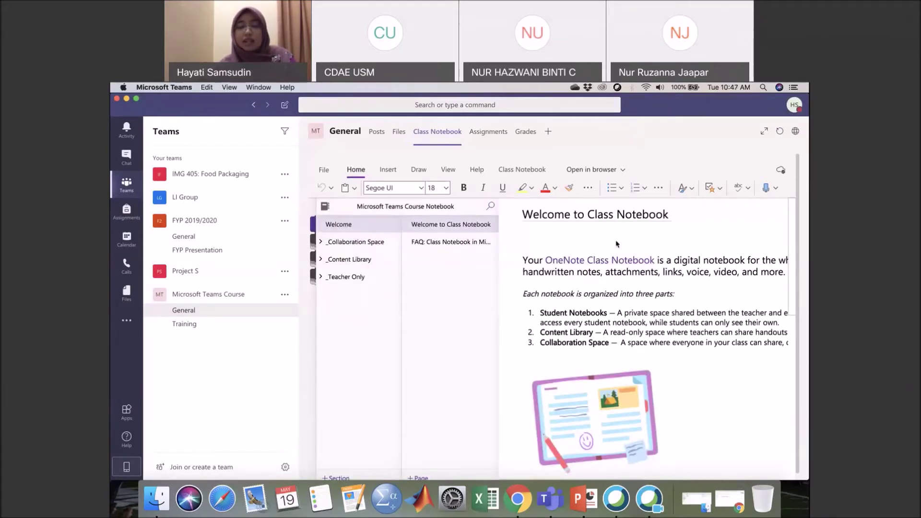
click(366, 242)
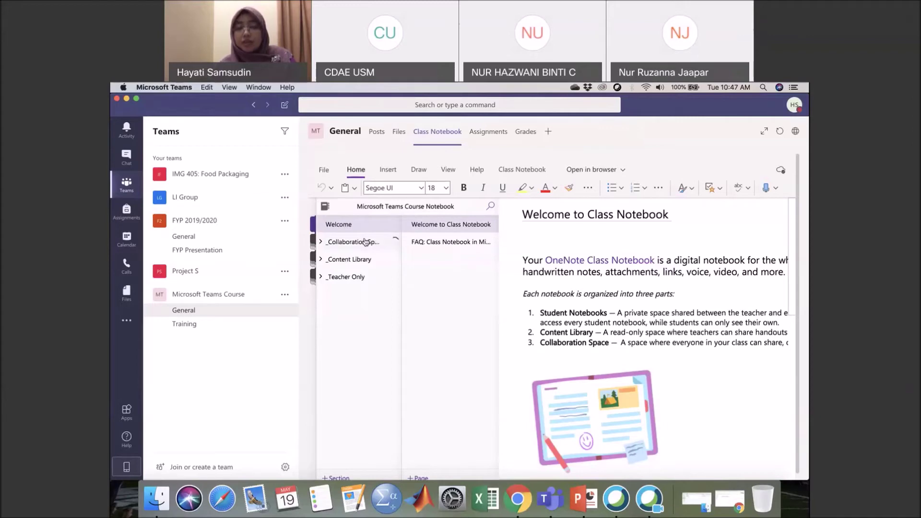
click(367, 242)
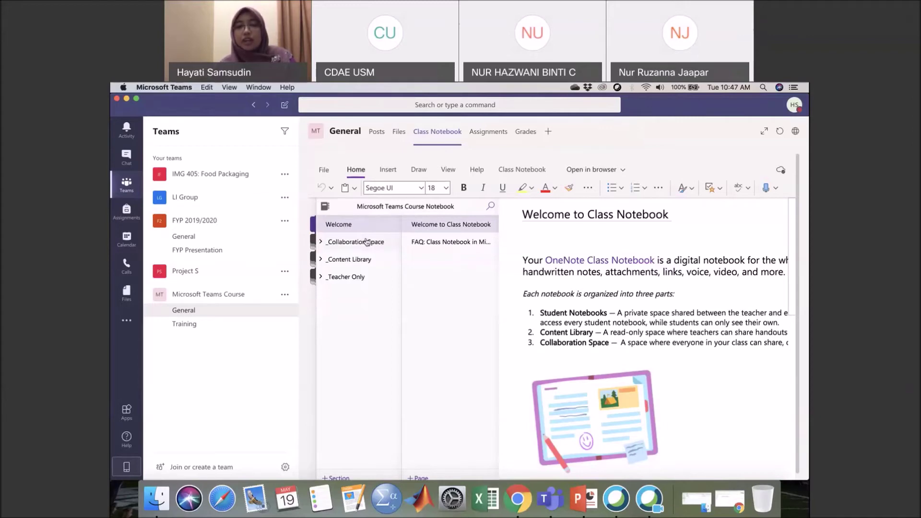
click(375, 245)
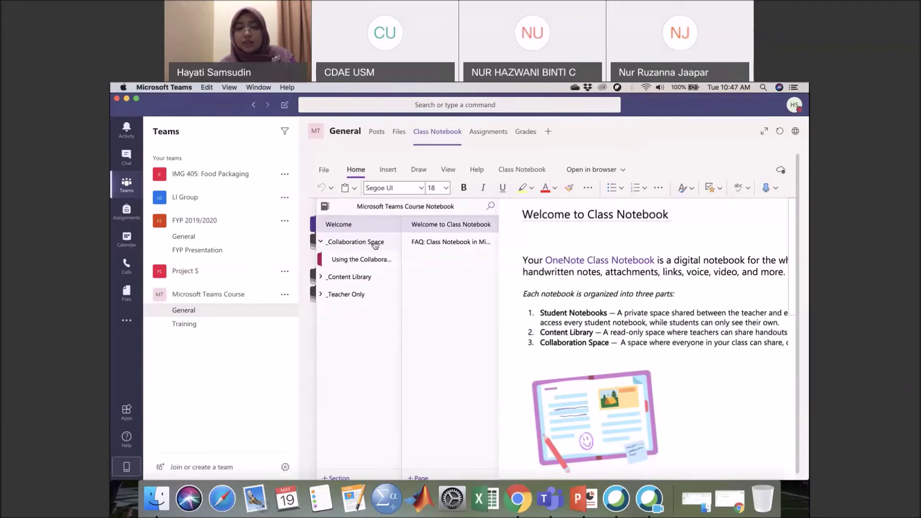
click(388, 264)
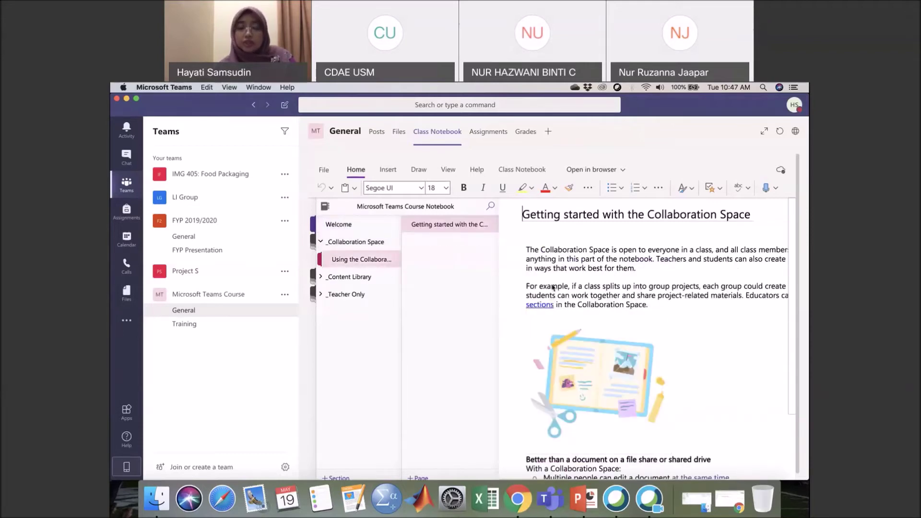
click(357, 276)
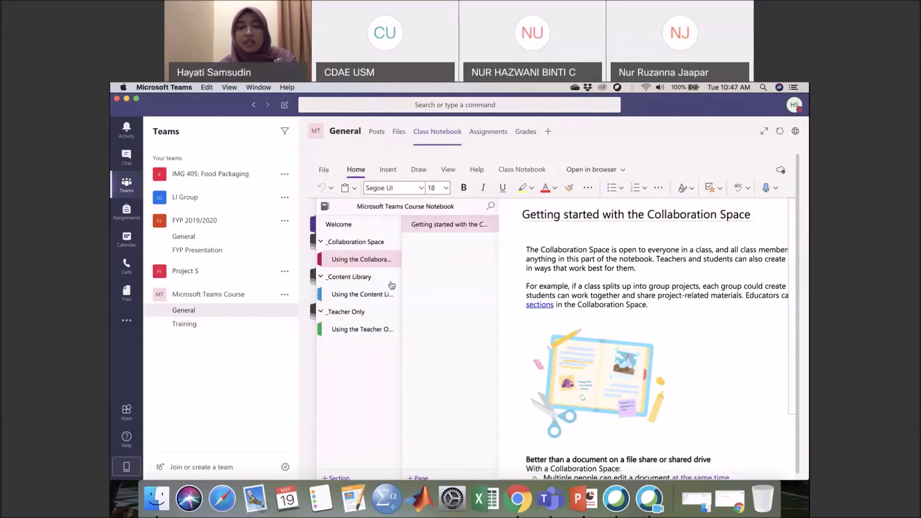
Step: Clear the body content of the "Getting started with the Collaboration Space" page, keeping its title
click(362, 259)
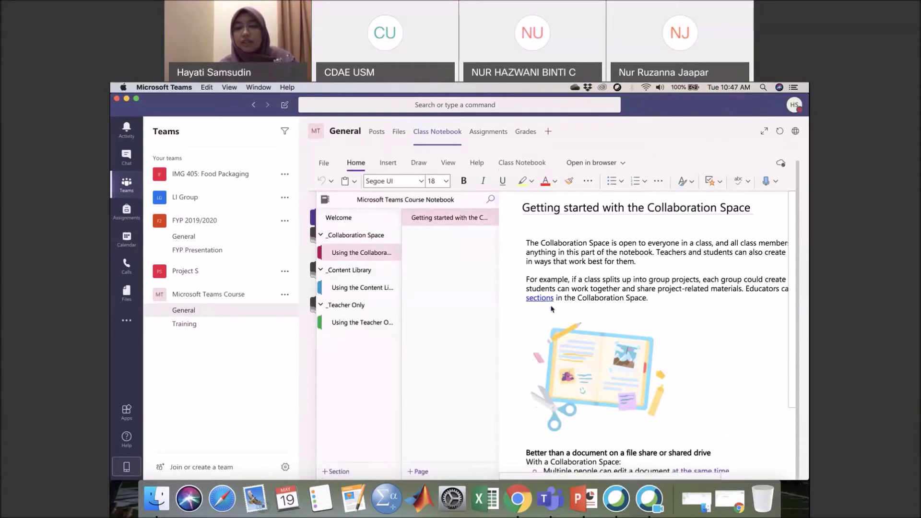
click(600, 232)
key(Delete)
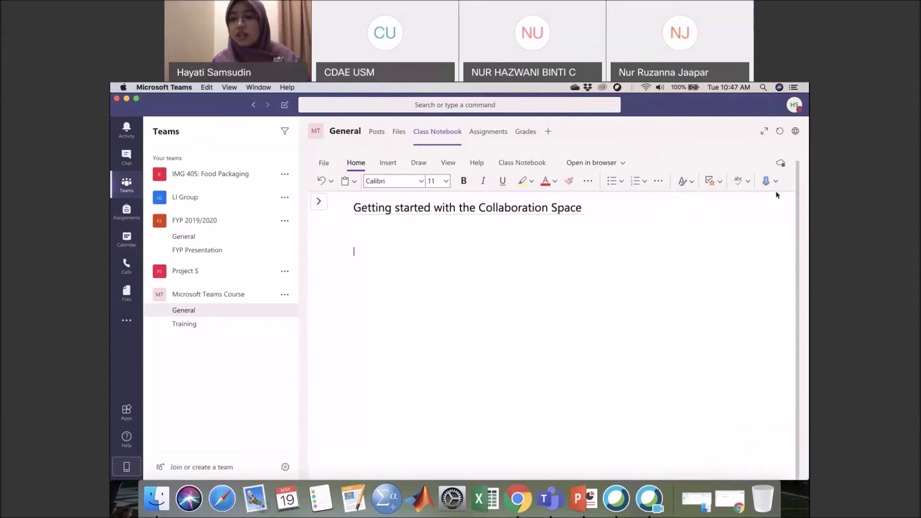
Step: Add a To Do checklist with items 1, 2 and 3 to the page, mark item 2 as done, and review the available tags
click(720, 182)
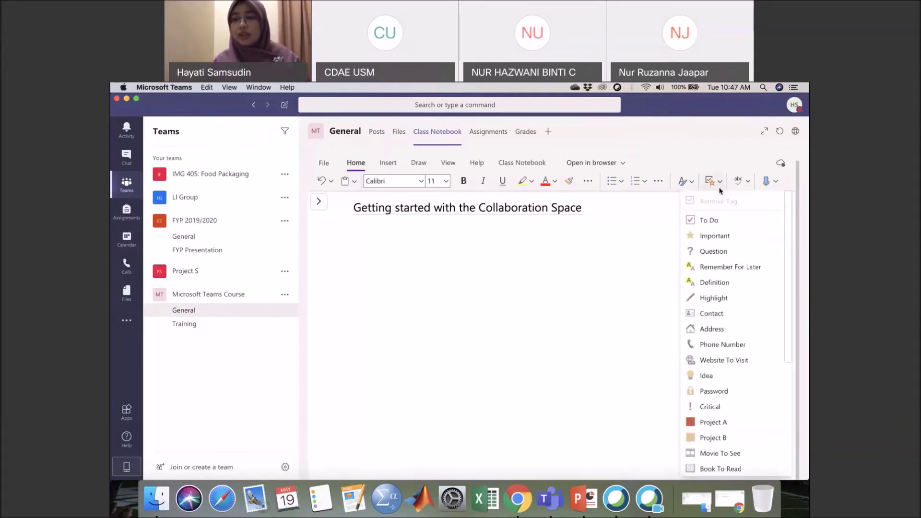
click(712, 219)
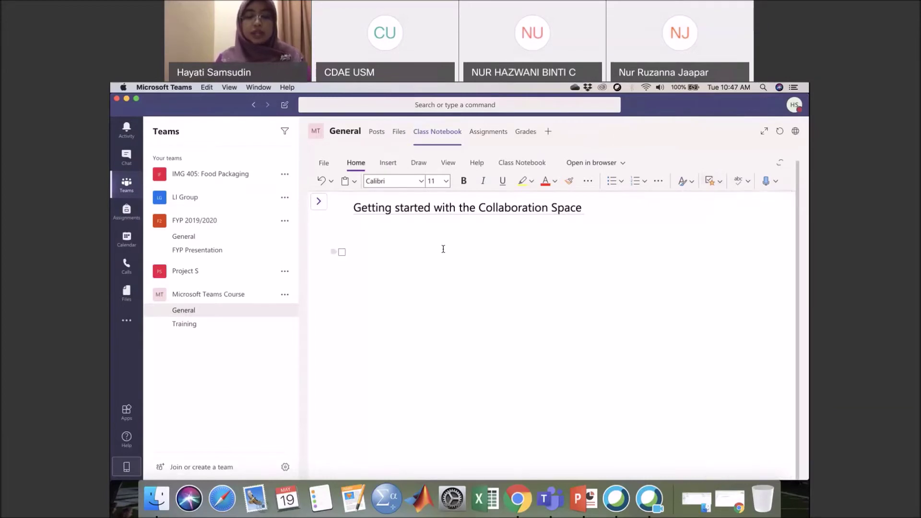
text(1)
key(Return)
text(2)
key(Return)
text(3)
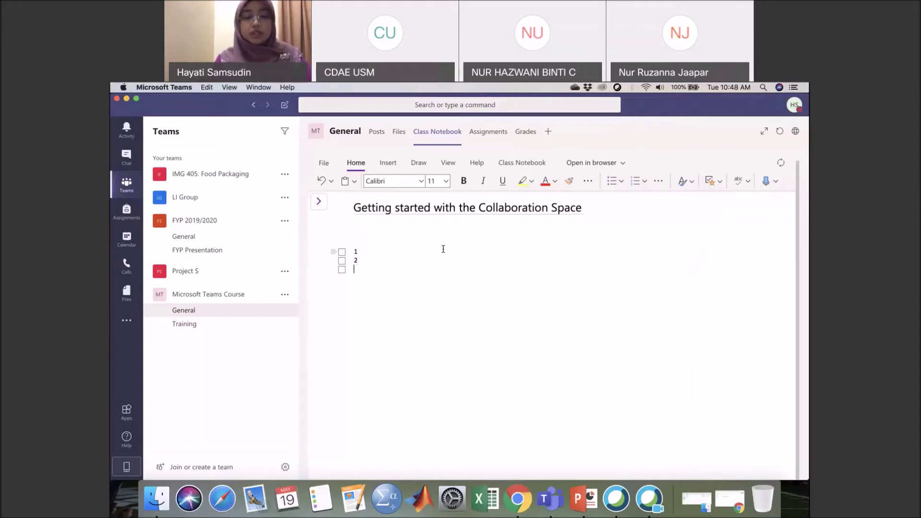
click(341, 261)
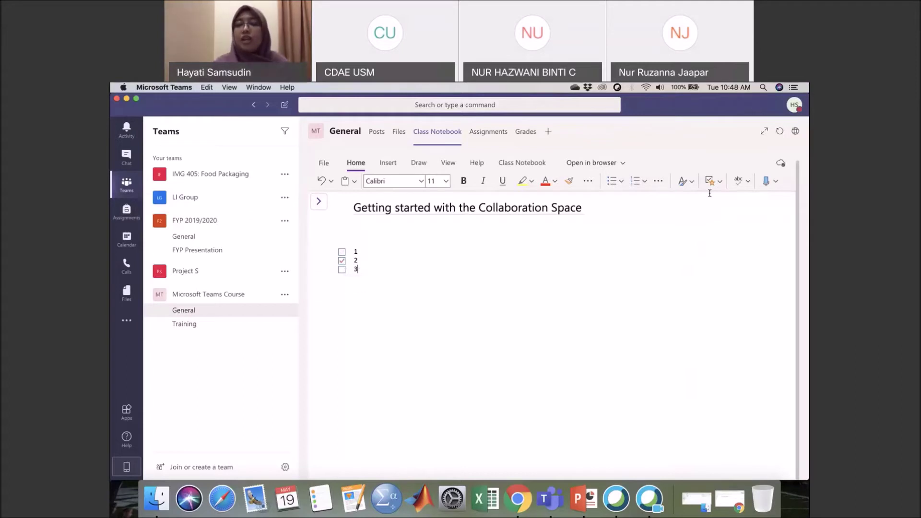
click(720, 182)
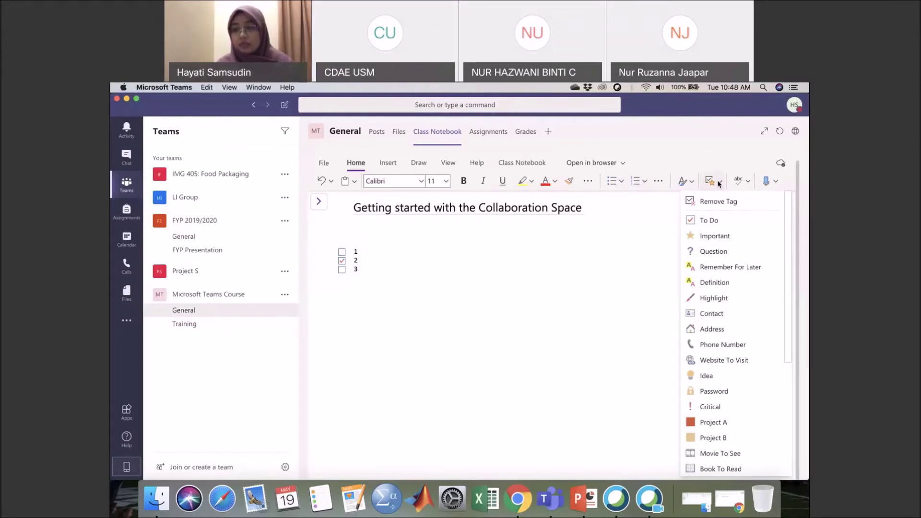
click(518, 261)
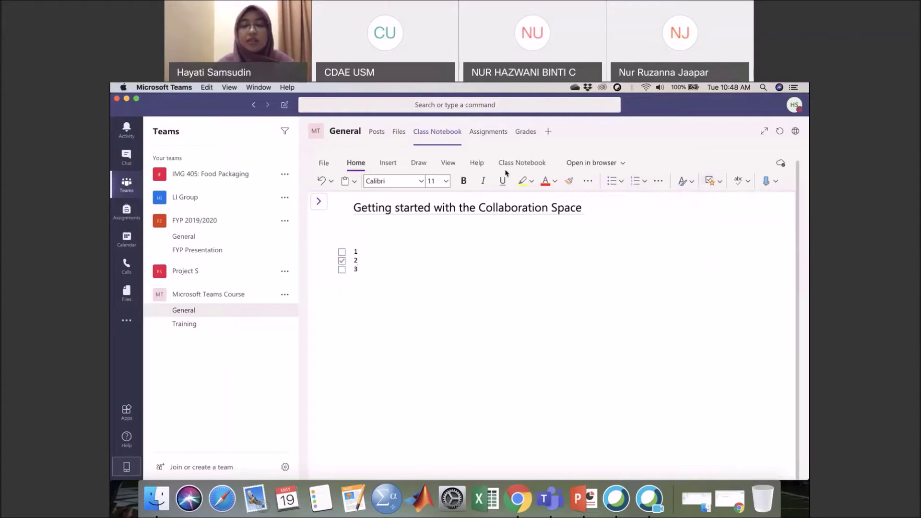
Step: Set up Assignments for the Microsoft Teams Course team and start a new assignment from scratch
click(487, 137)
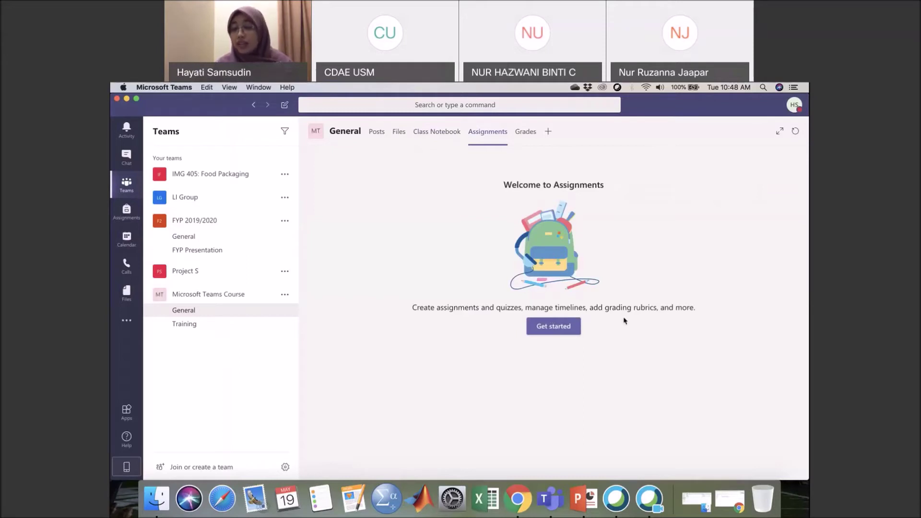
click(551, 328)
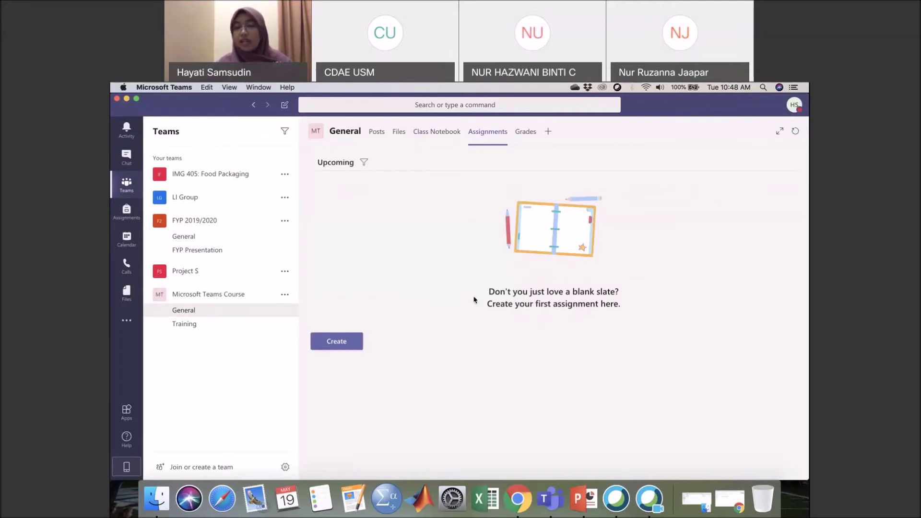
click(341, 344)
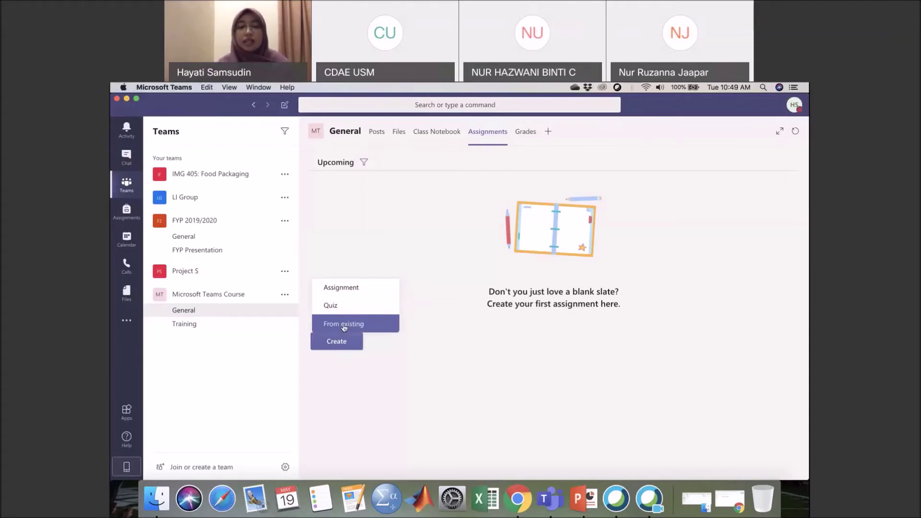
click(354, 287)
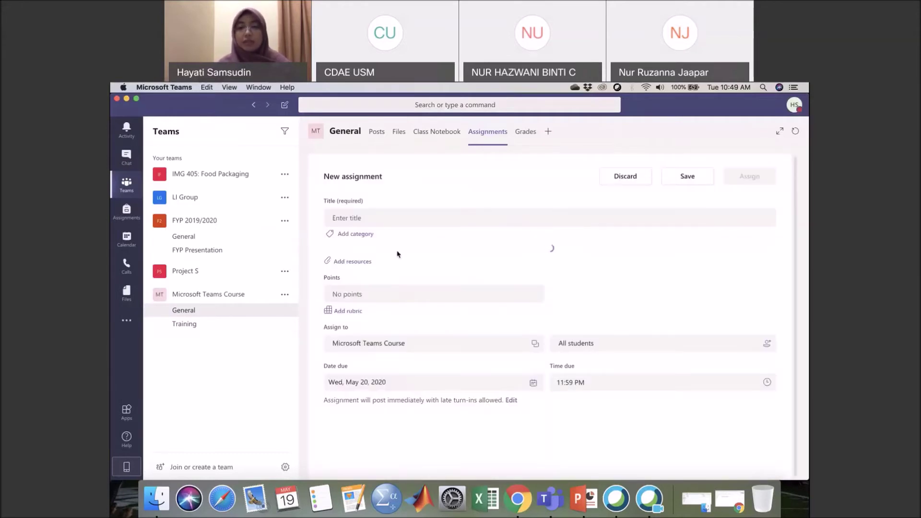
Step: Title the new assignment "Assignment 1-Presentation"
click(429, 218)
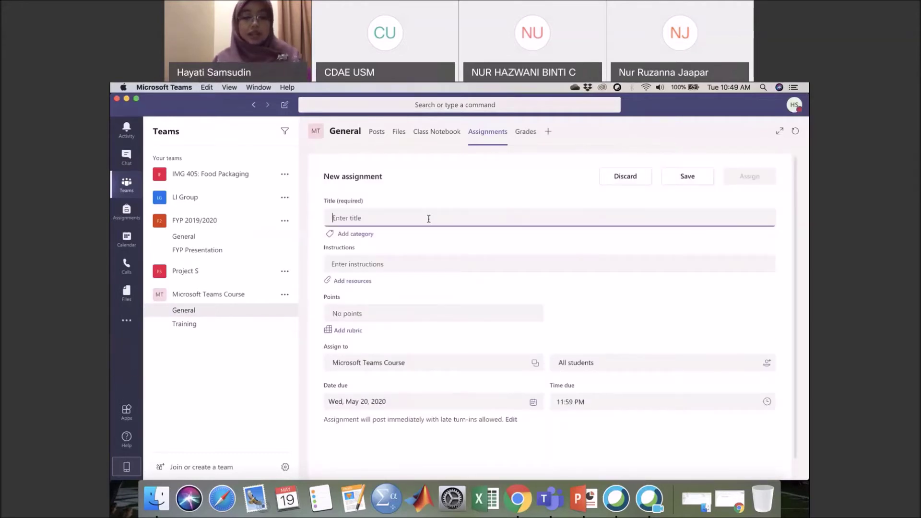
text(Assin)
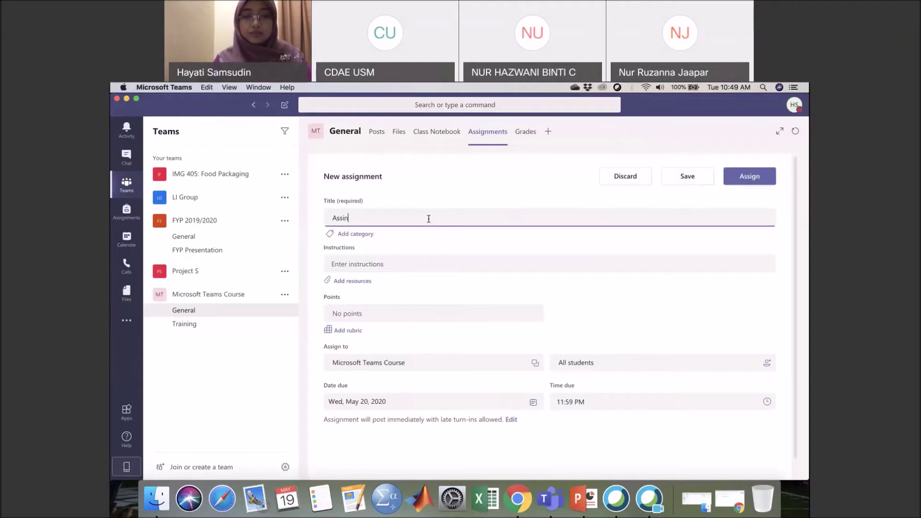
key(BackSpace)
text(gnmenn)
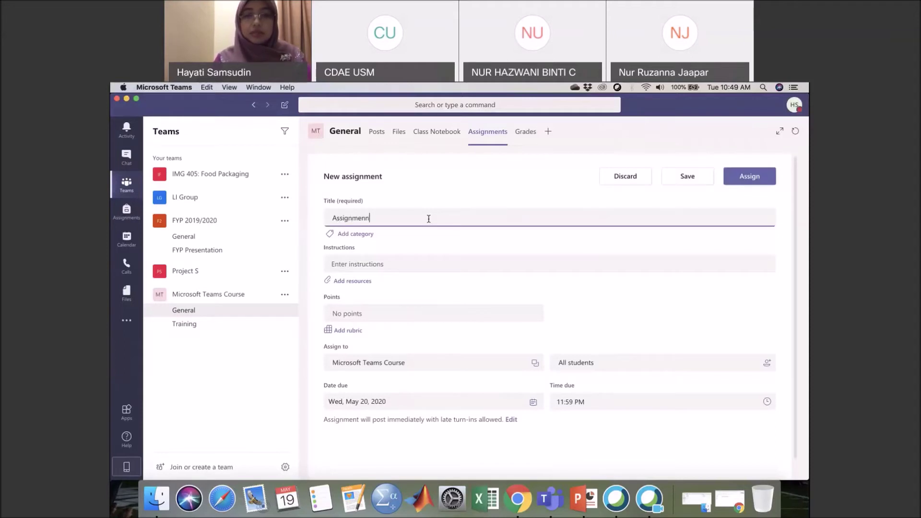
key(BackSpace)
key(BackSpace)
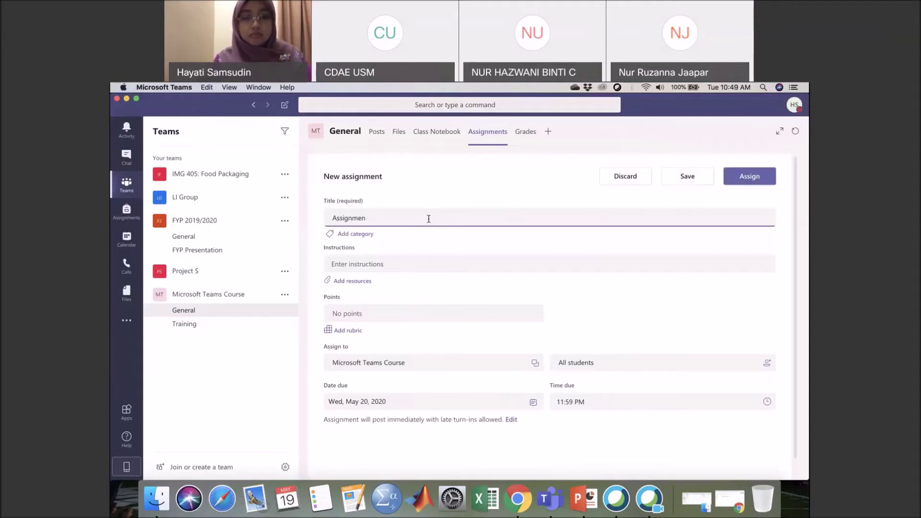
text(t 1)
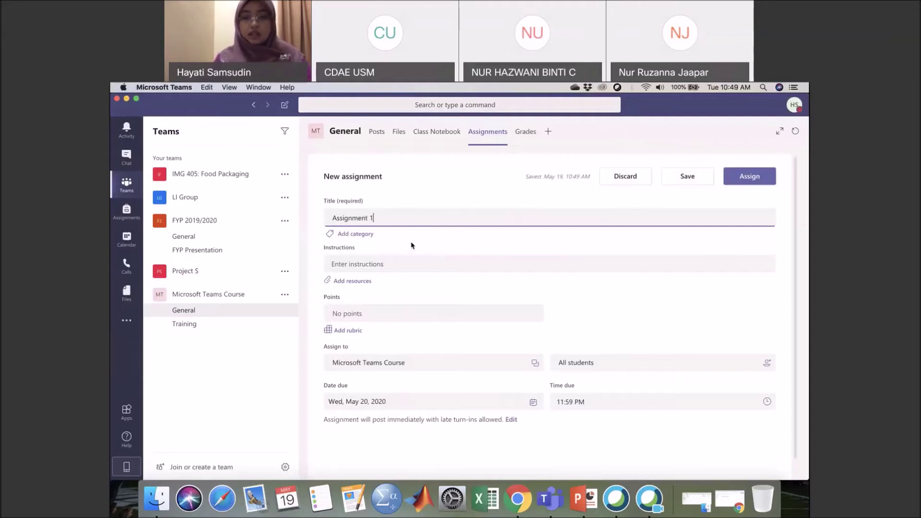
text(-Pr)
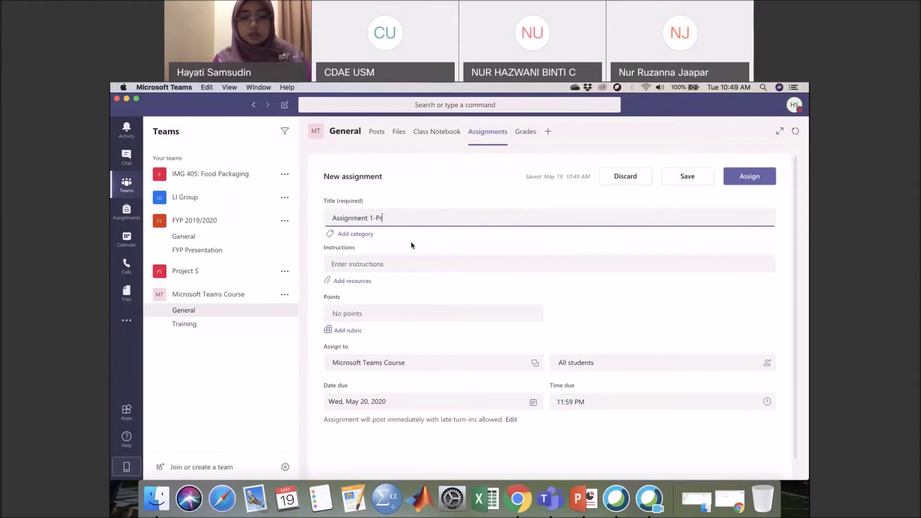
text(esentation)
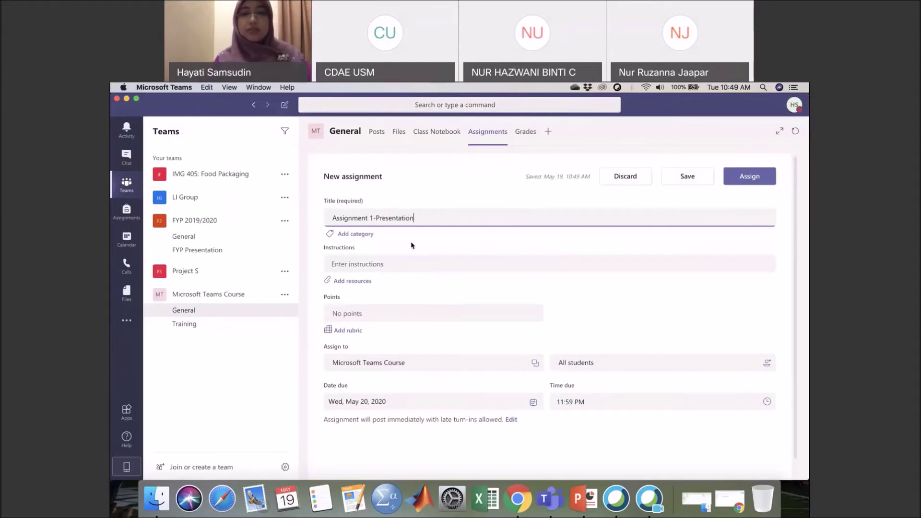
Step: Enter the assignment instructions "Pls read the instructions attached and pls create a video presentation..."
click(392, 261)
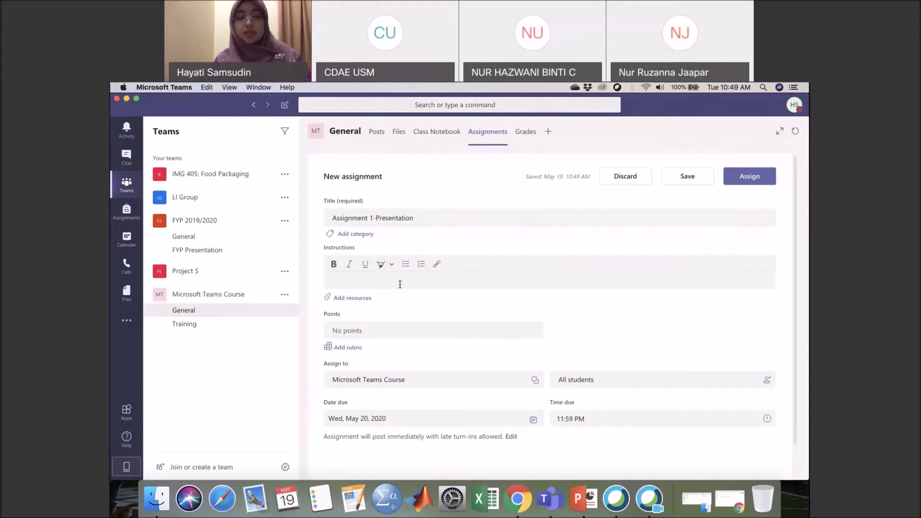
text(Pls read the )
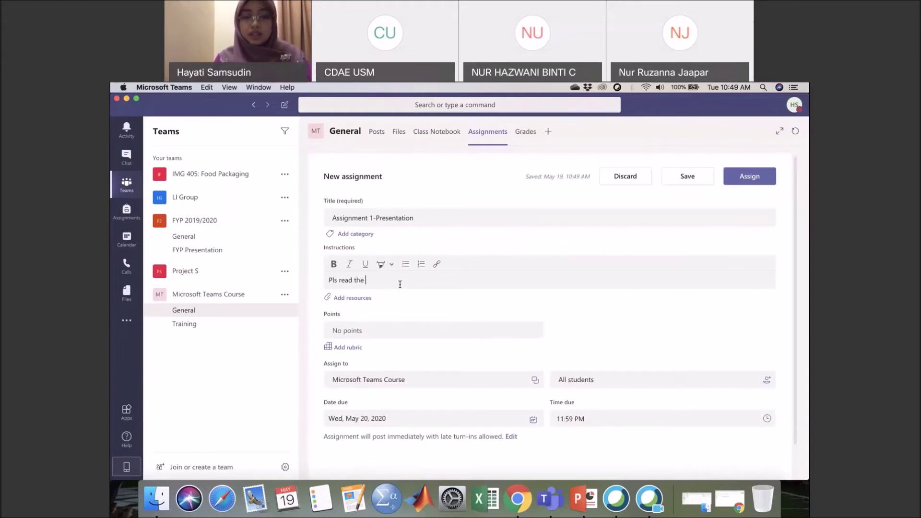
text(instrcu)
text(tio)
key(BackSpace)
key(BackSpace)
key(BackSpace)
key(BackSpace)
key(BackSpace)
text(uctions attached and )
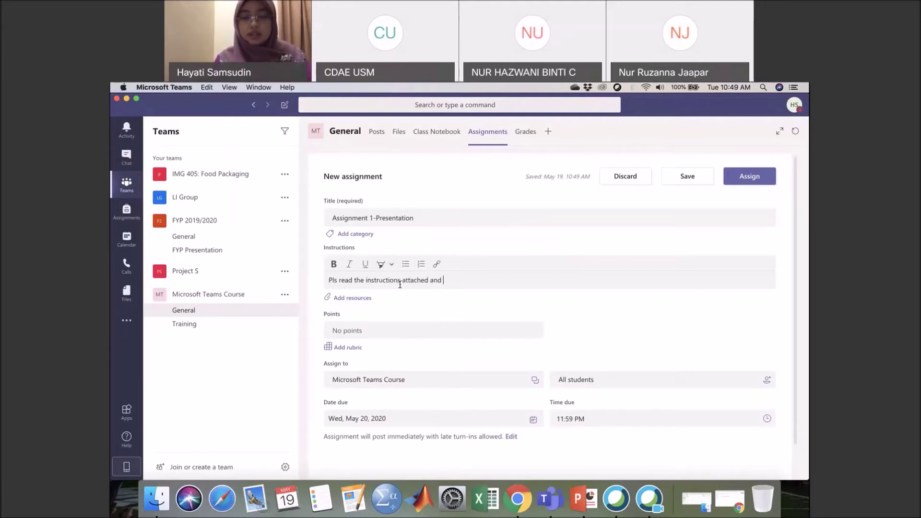
text(pls)
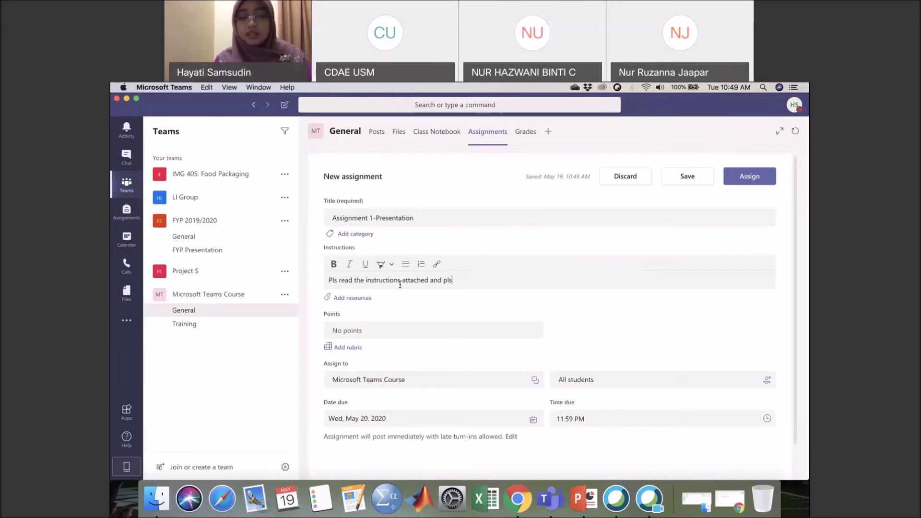
text( create a )
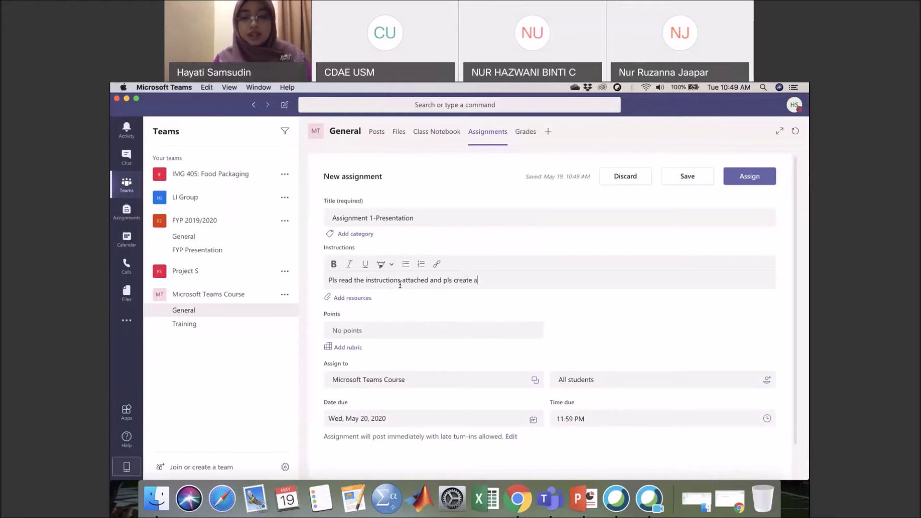
text(video )
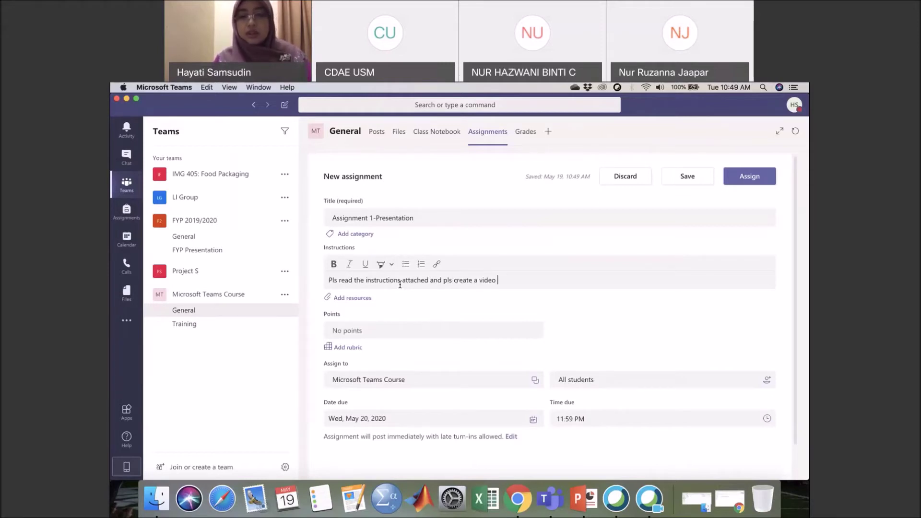
text(prese)
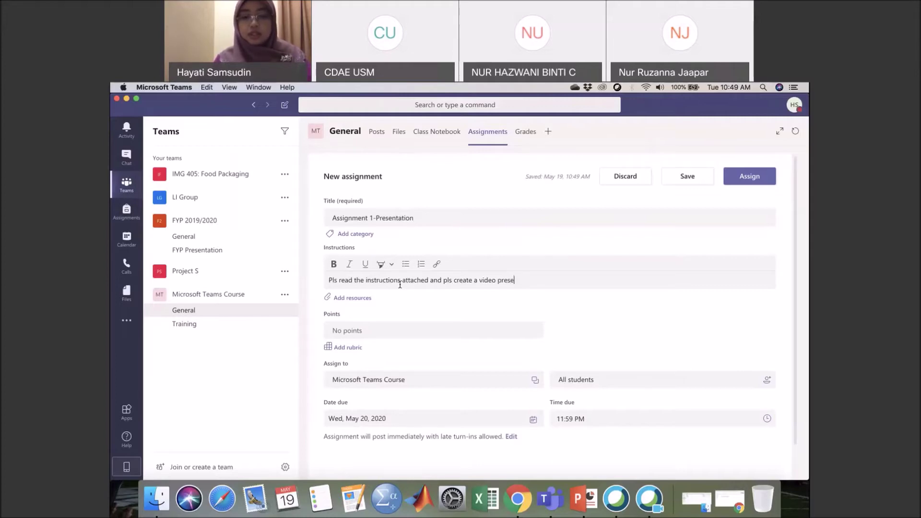
text(ntation...)
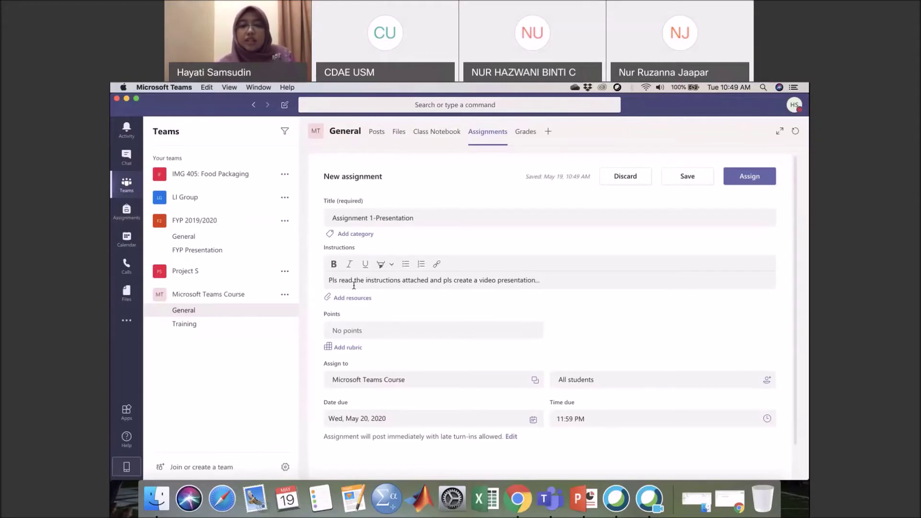
Step: Upload EM.pdf from the device's MT folder and attach it to the assignment as a resource
click(358, 303)
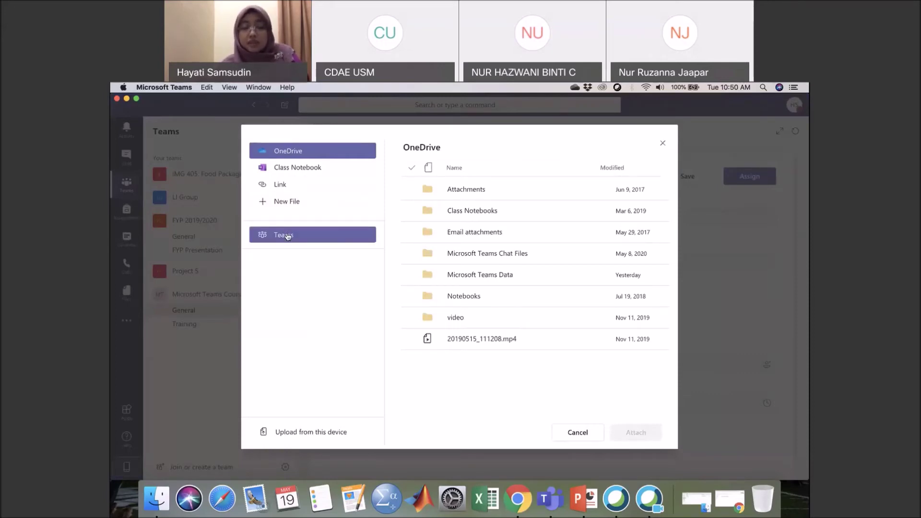
click(310, 431)
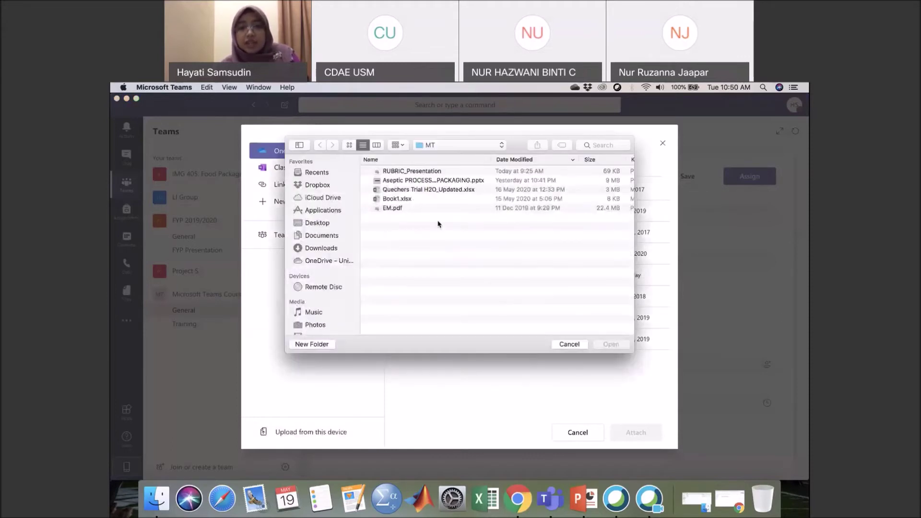
click(397, 210)
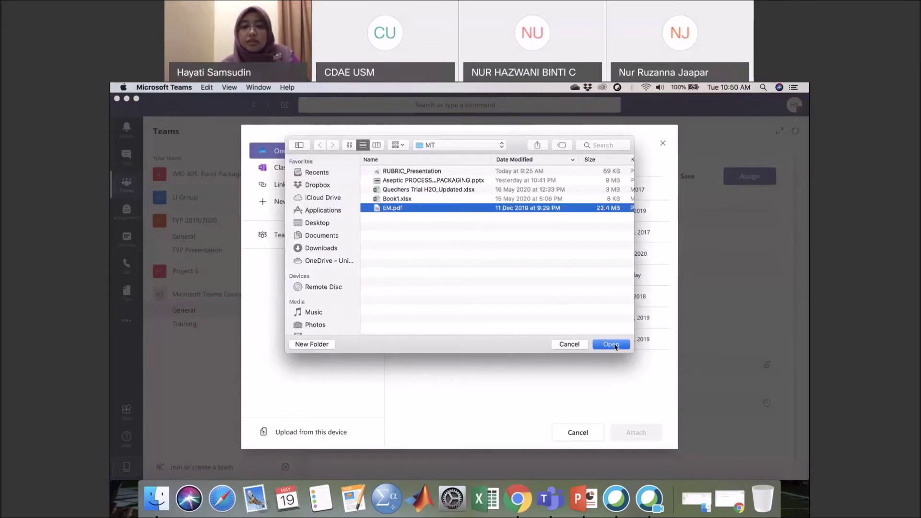
click(611, 345)
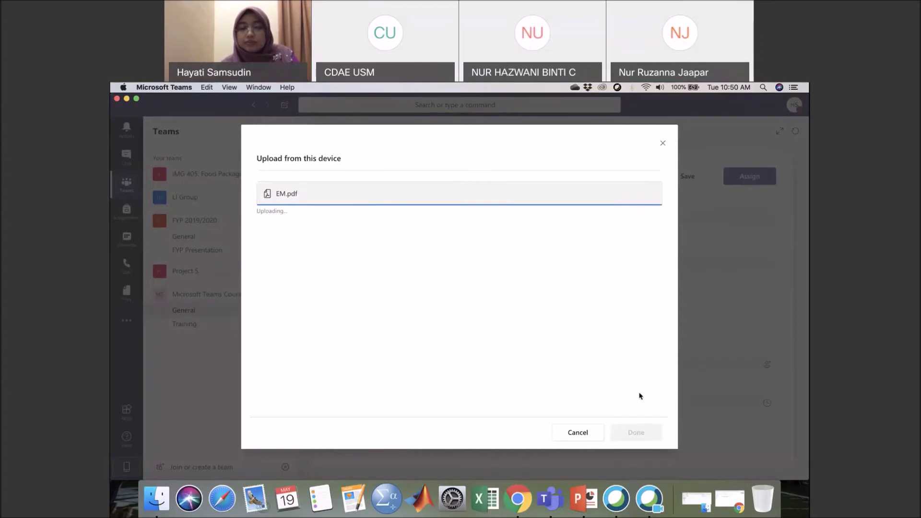
click(639, 433)
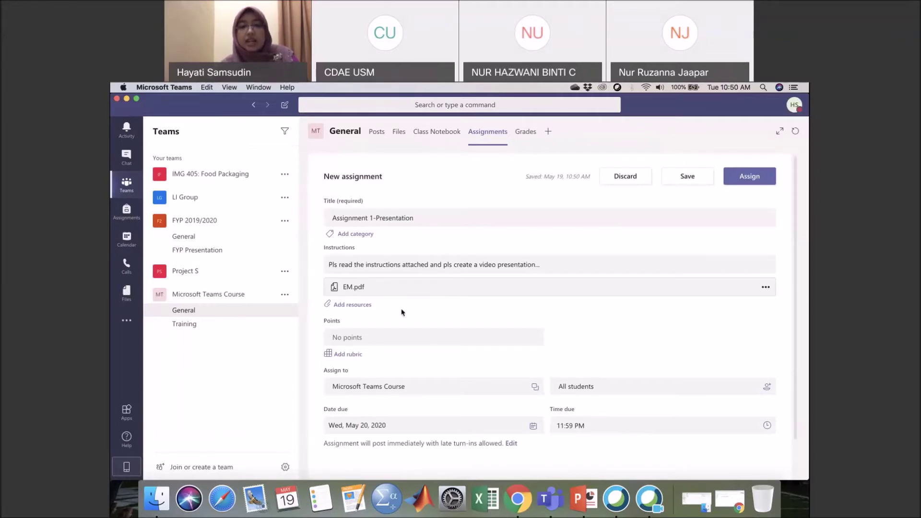
Step: Set the assignment's points to 25
click(374, 337)
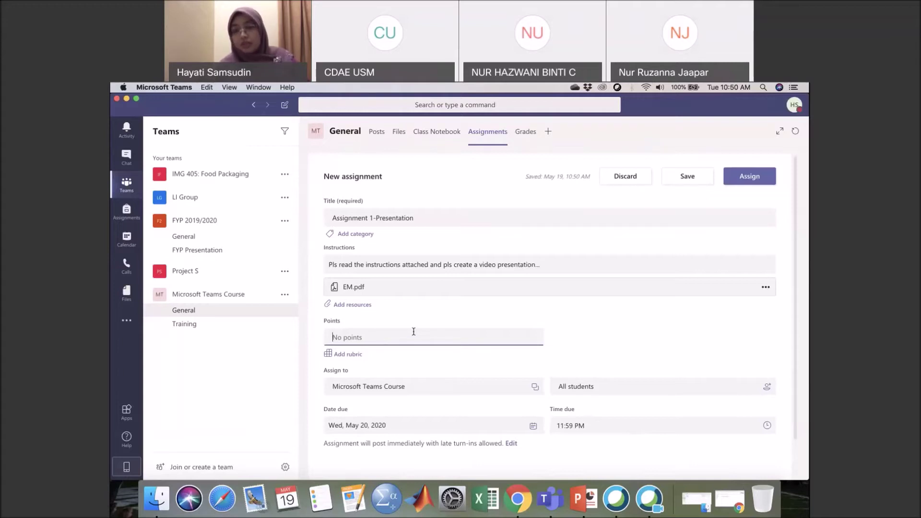
text(25)
click(592, 336)
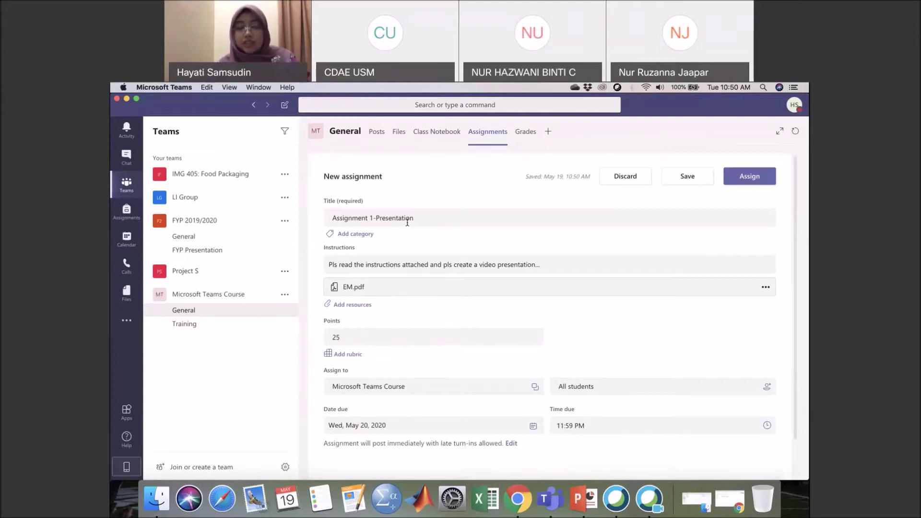
Step: Look at the rubric upload option, and create a new rubric for the assignment titled "Presentation Rubric"
click(349, 355)
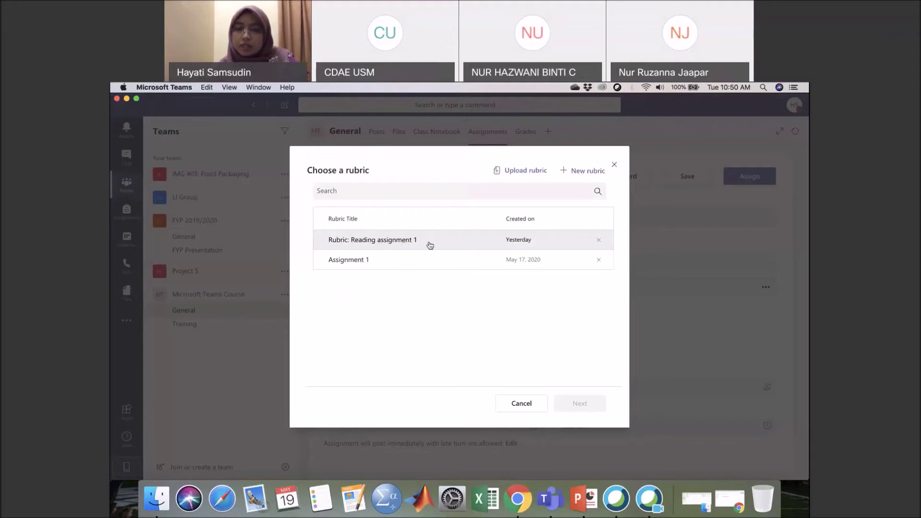
click(521, 177)
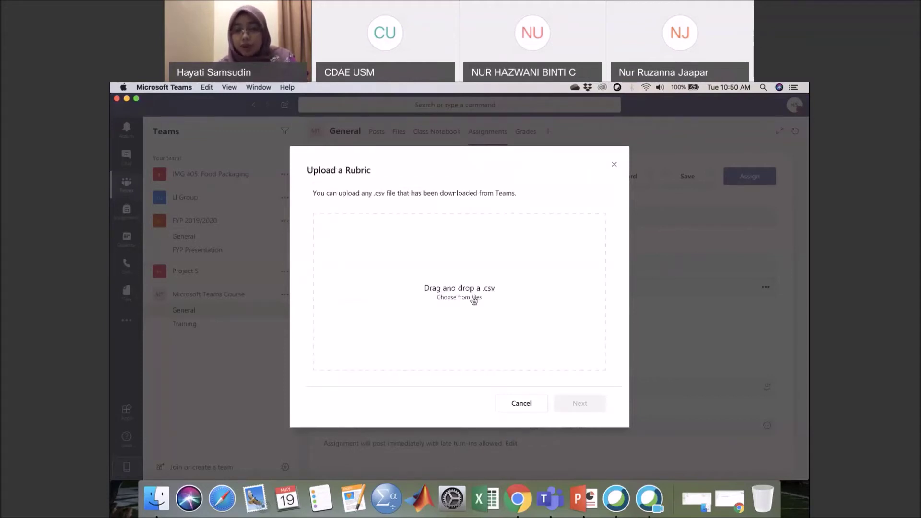
click(525, 403)
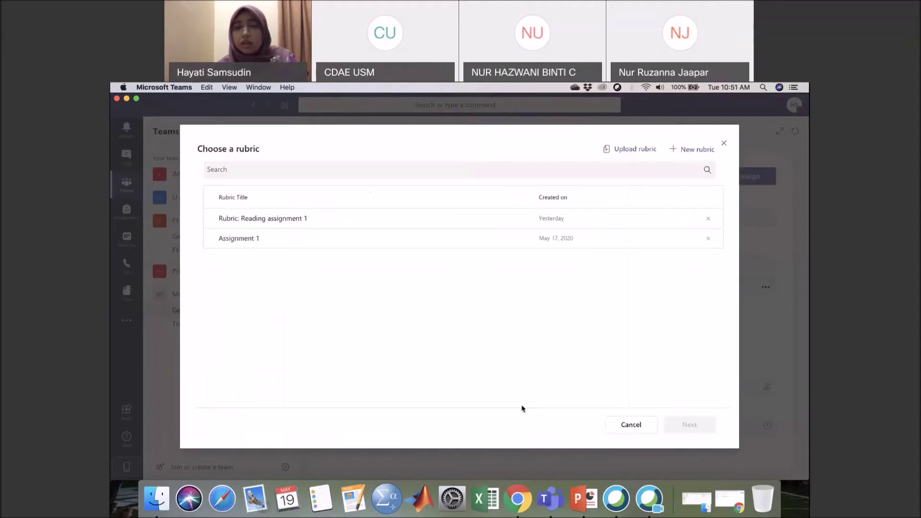
click(691, 149)
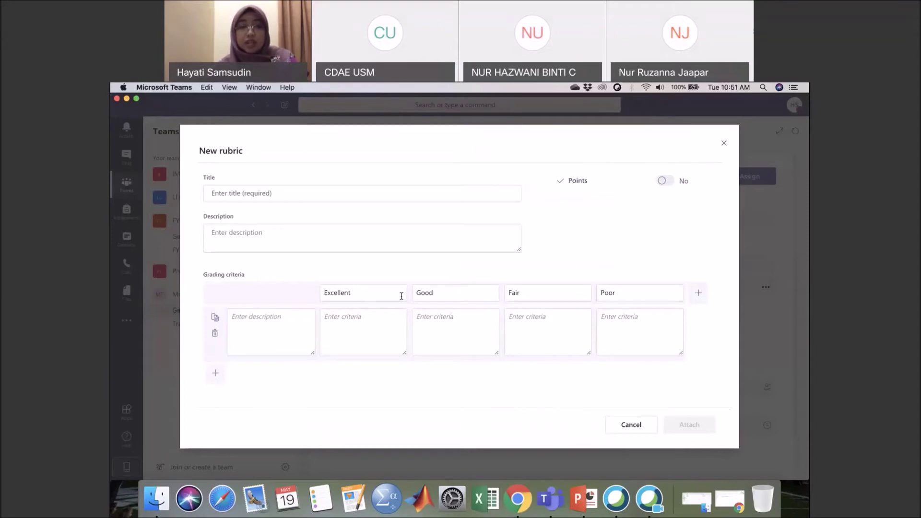
click(330, 197)
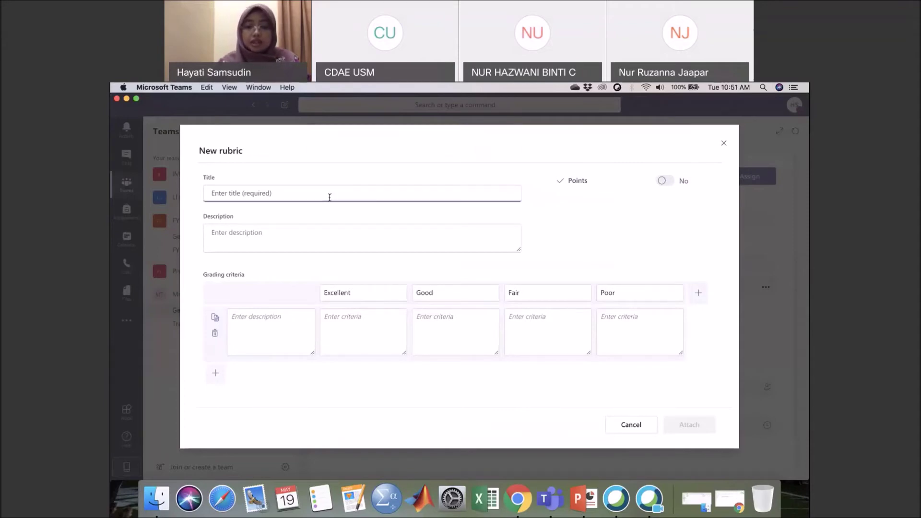
text(Presean)
key(BackSpace)
key(BackSpace)
text(ntation Rubric)
click(310, 236)
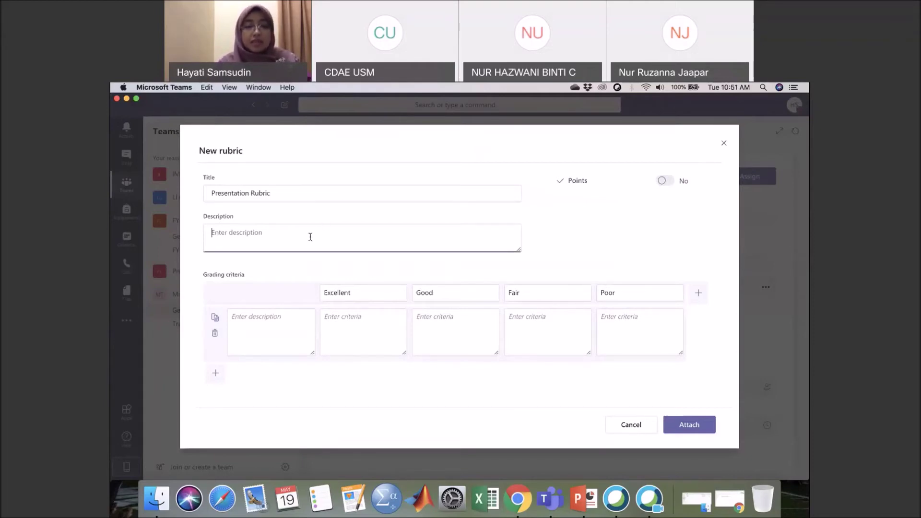
Step: Try renaming the rubric's lowest grading level to 1, and restore its name to Poor
click(377, 295)
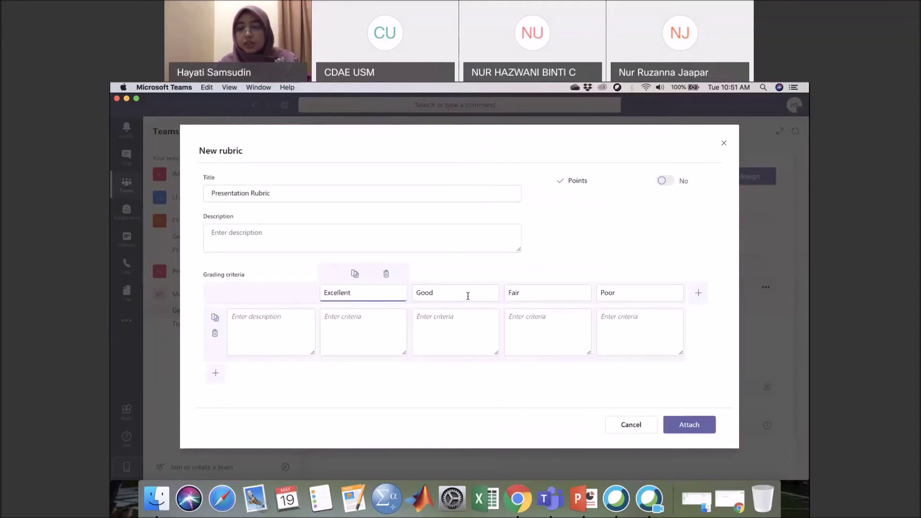
click(628, 295)
key(BackSpace)
key(BackSpace)
key(BackSpace)
text(1)
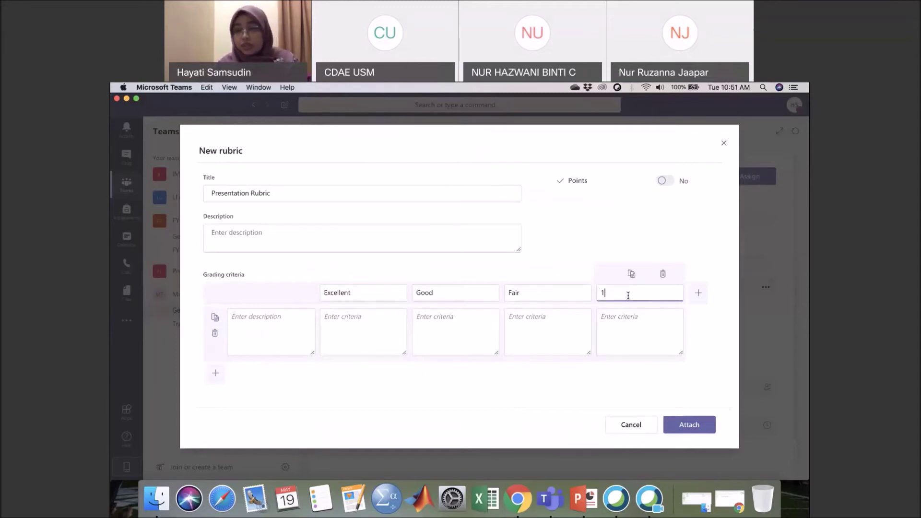
click(539, 296)
click(624, 294)
key(BackSpace)
text(Poor)
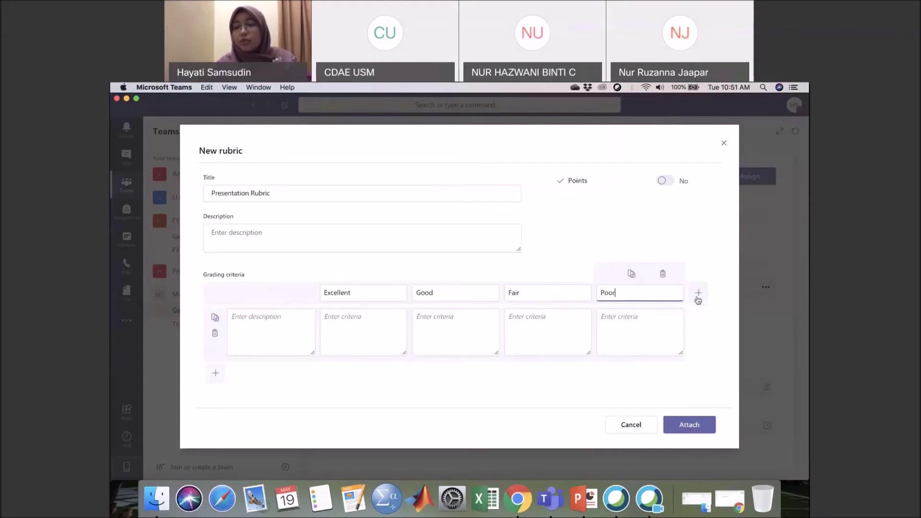
Step: Try adding a fifth grading level after Poor in the rubric, and delete it
click(698, 295)
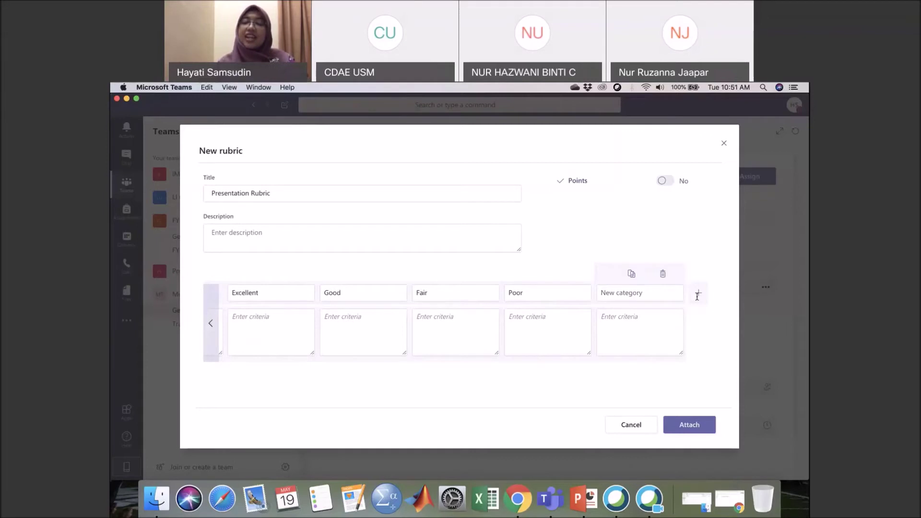
click(664, 277)
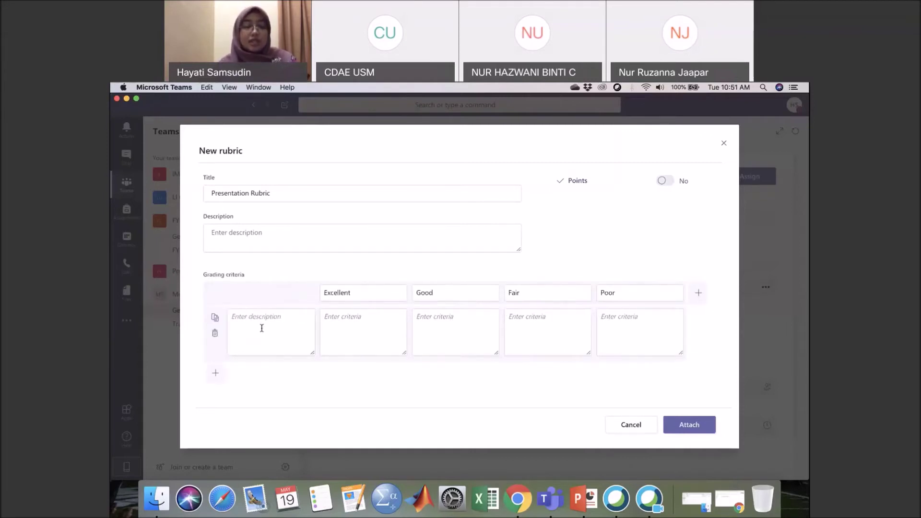
Step: Enter "Comprehension" and "Presentation skills" as the rubric's two criteria rows, and attach the rubric to the assignment
click(263, 327)
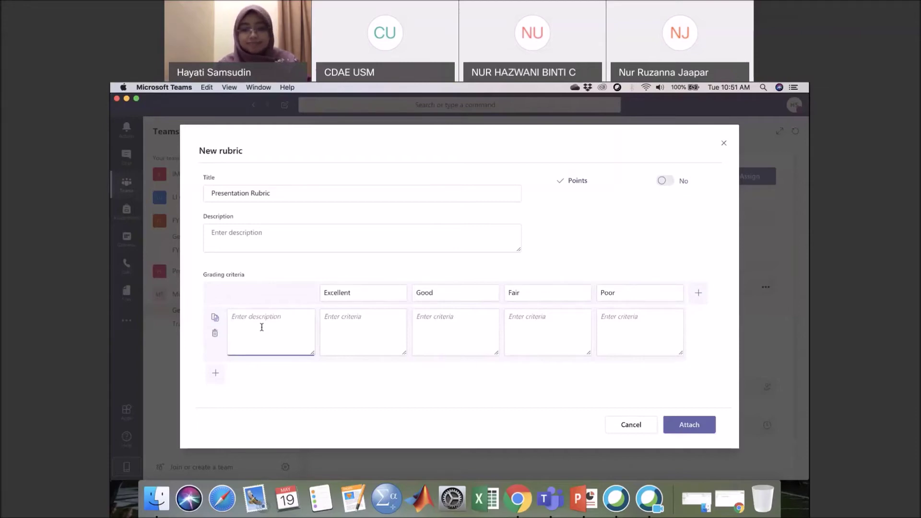
text(Compr)
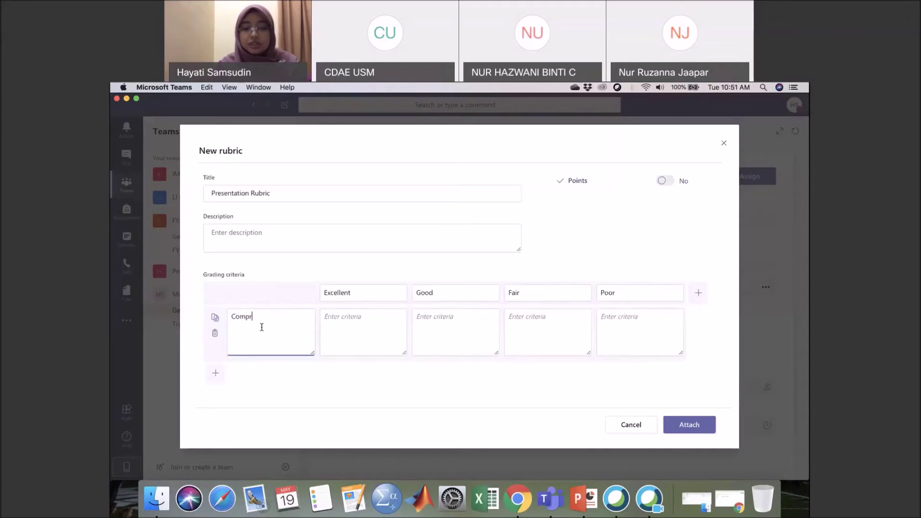
text(ehension)
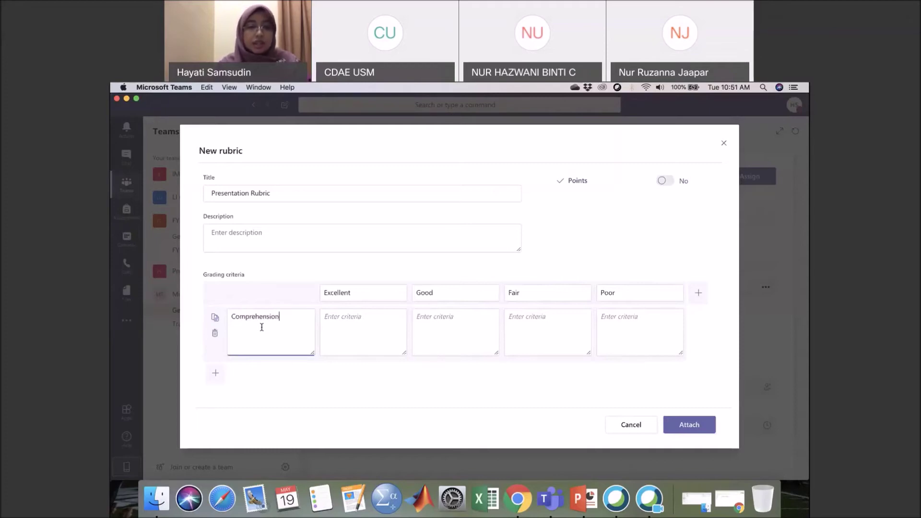
click(216, 373)
click(253, 348)
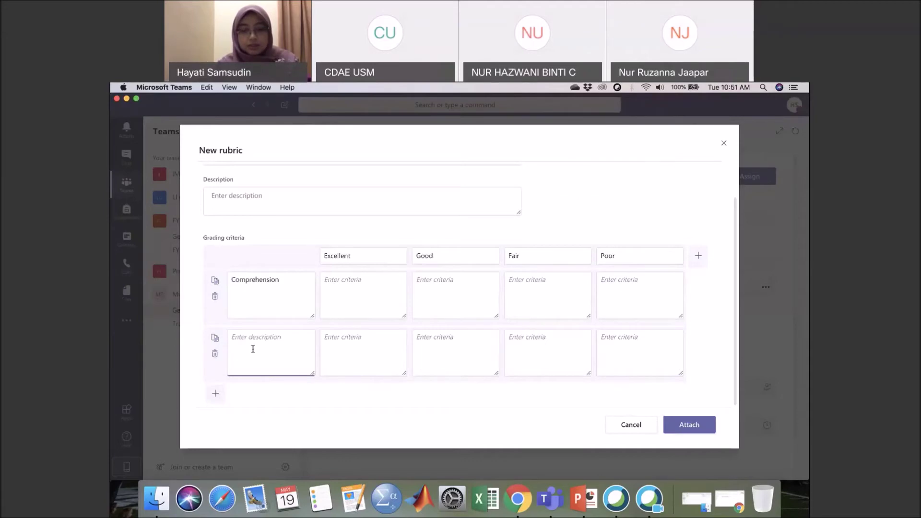
text(Presenta)
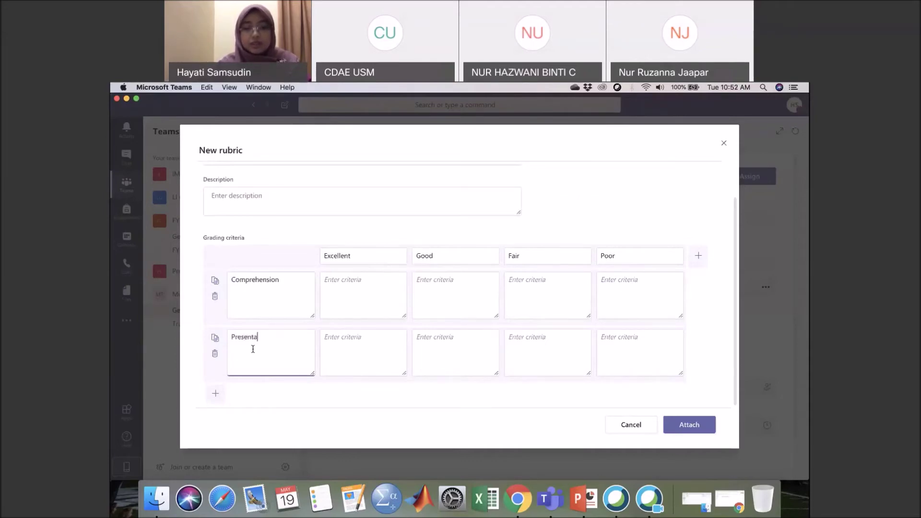
text(tion skills)
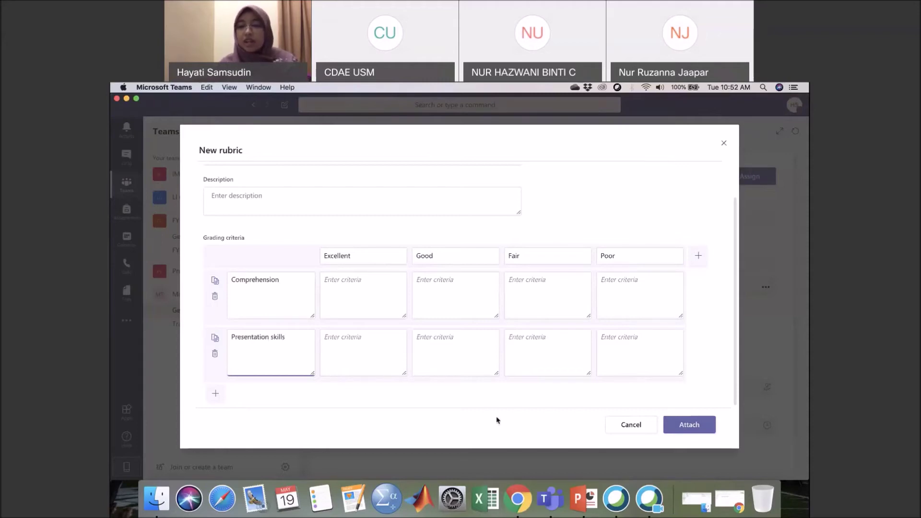
click(689, 426)
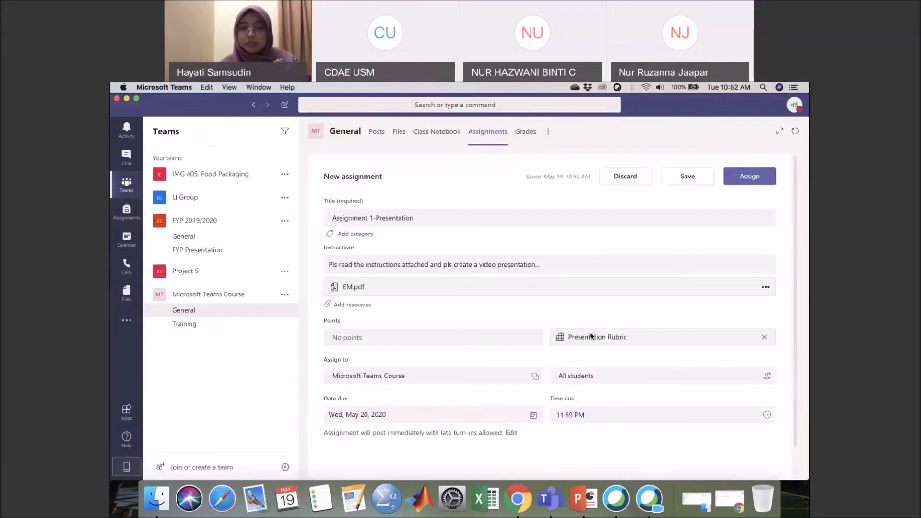
Step: Review the assignment's remaining settings and the list of classes it can be assigned to, leaving the selection as it is
scroll(422, 354, down, 1)
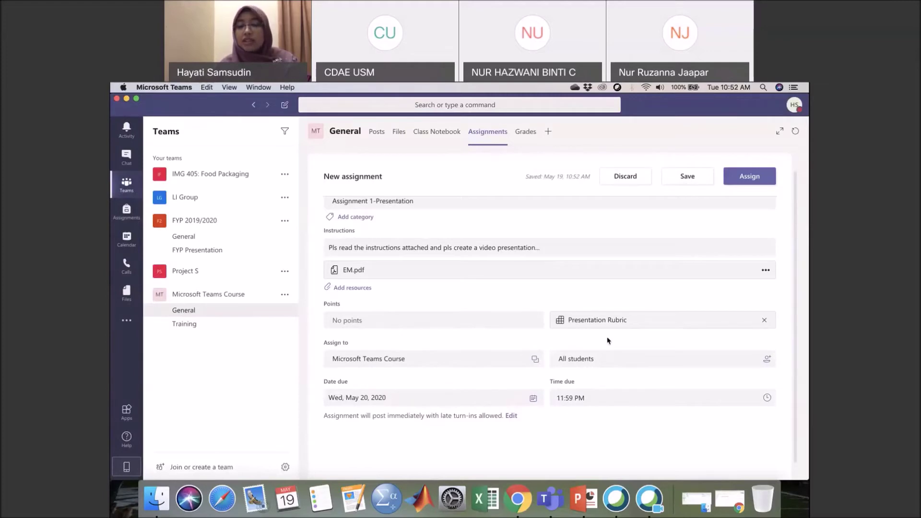
mouse_move(350, 321)
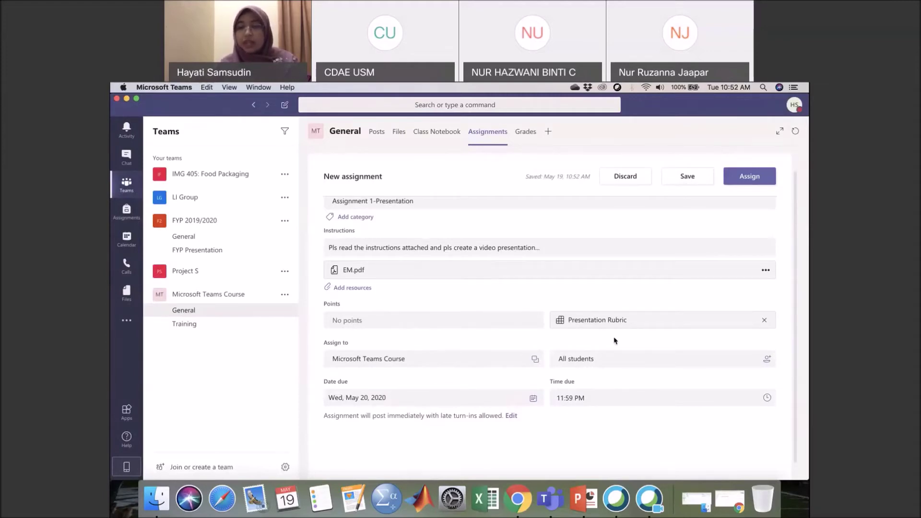
scroll(550, 336, down, 1)
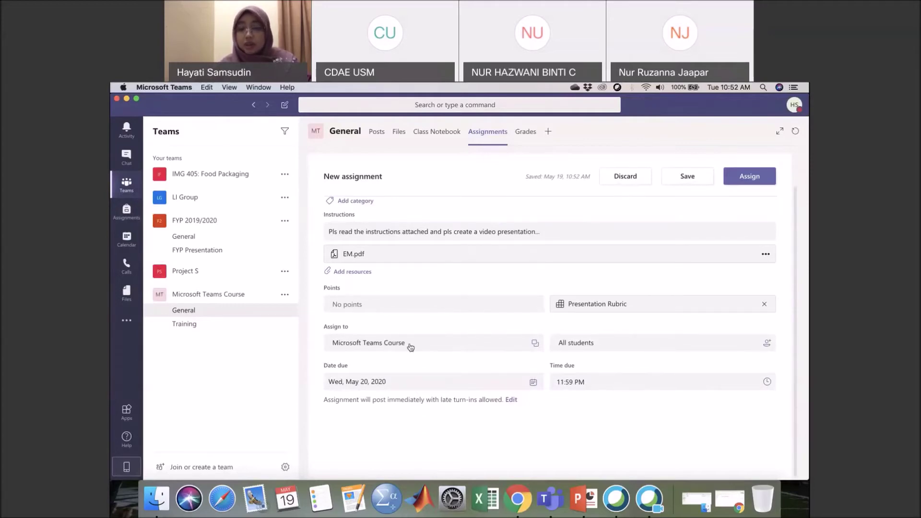
click(461, 345)
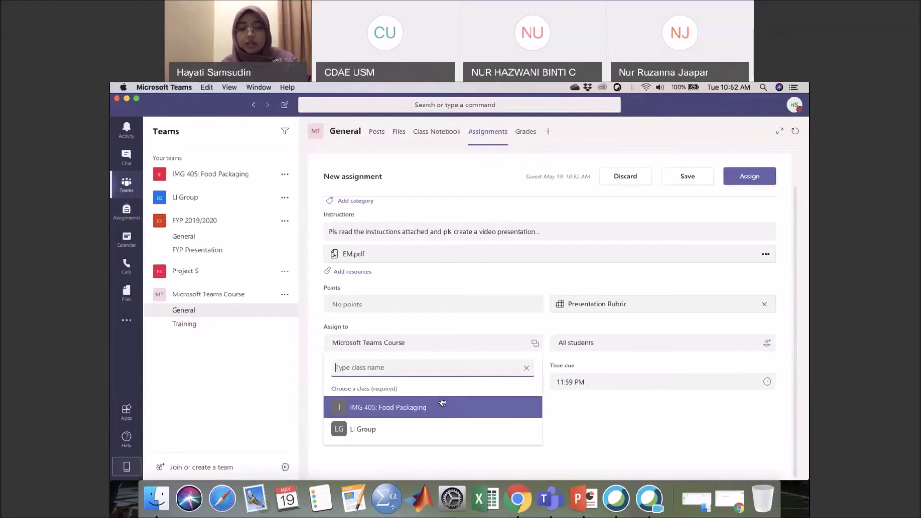
click(607, 430)
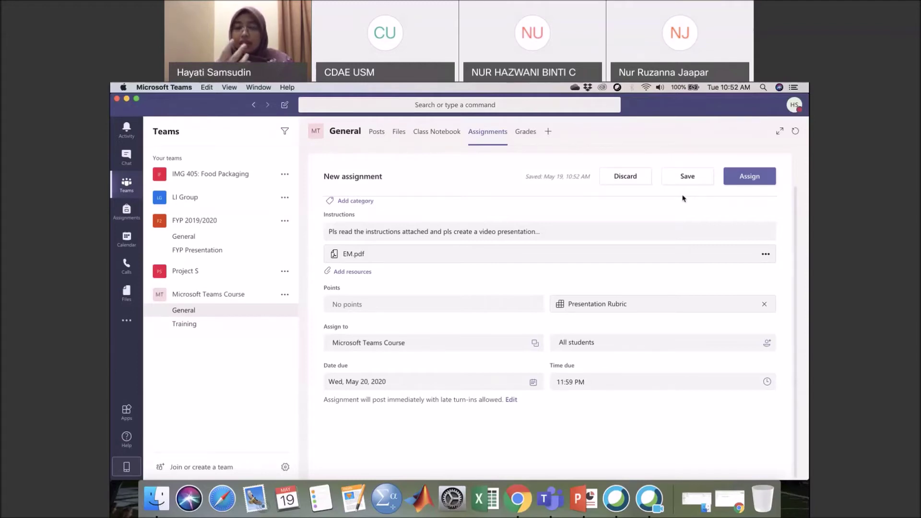
Step: Save the assignment as a draft, reopen Assignment 1-Presentation from the drafts, and assign it to the class
click(685, 176)
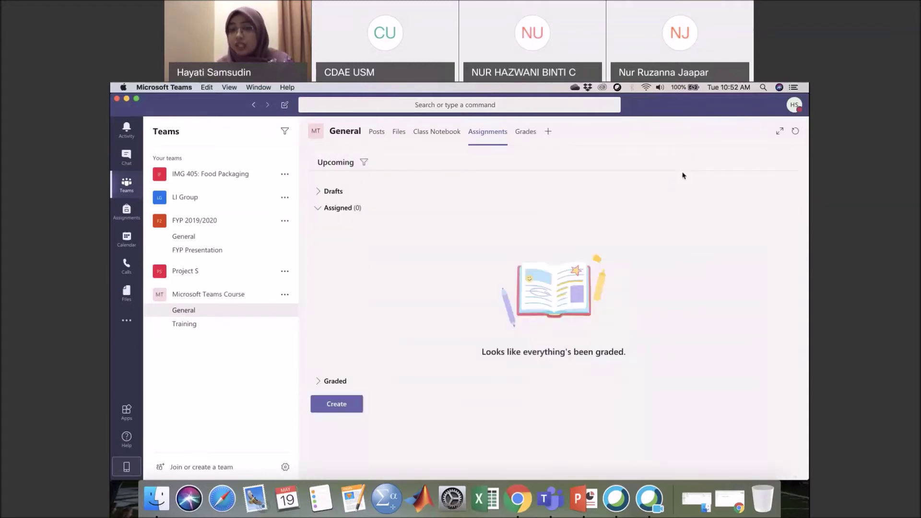
click(334, 192)
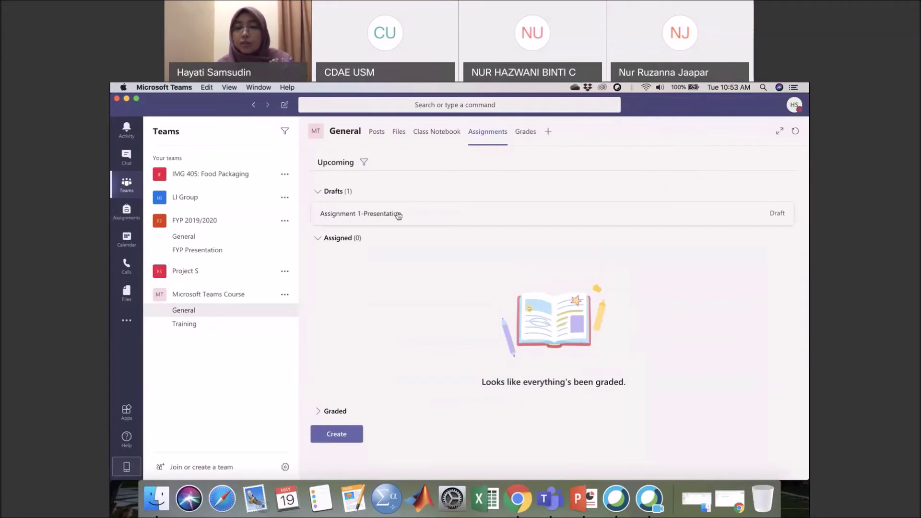
click(399, 216)
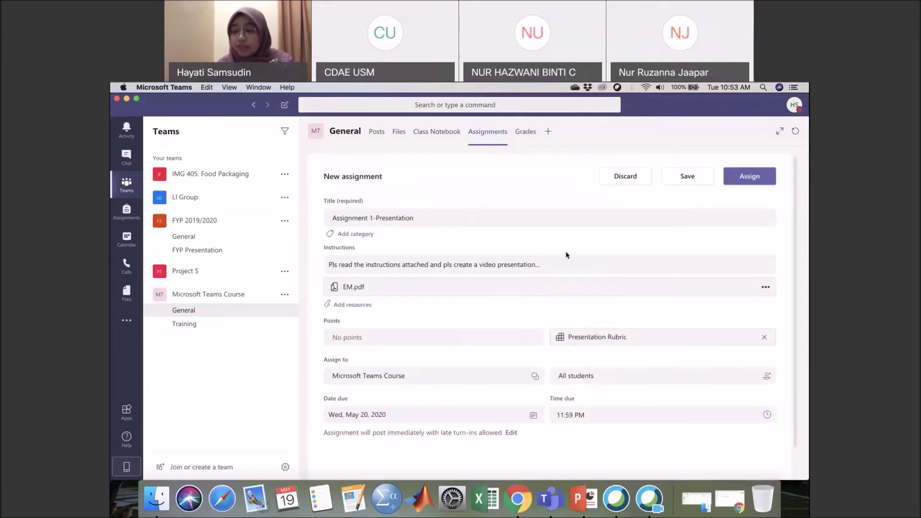
click(748, 184)
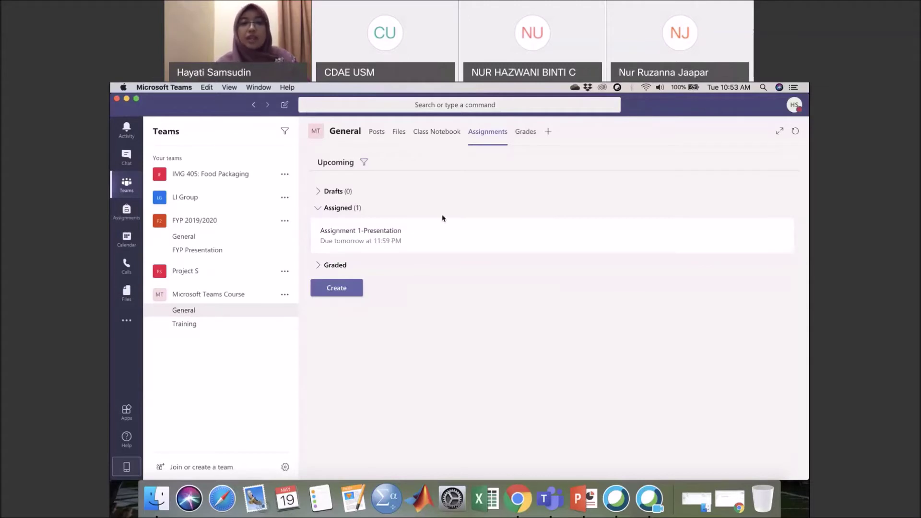
Step: View the grading page of Assignment 1-Presentation, and reach it again through its notification in the activity feed
click(414, 240)
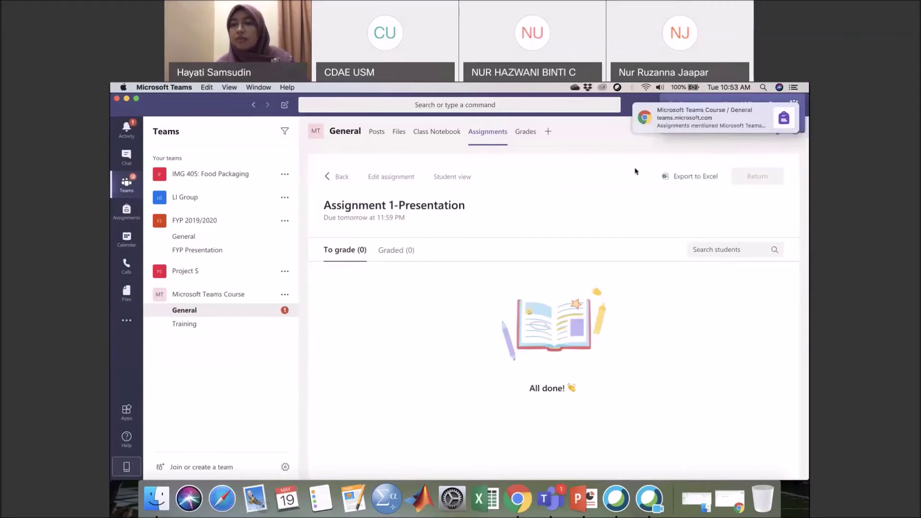
mouse_move(720, 129)
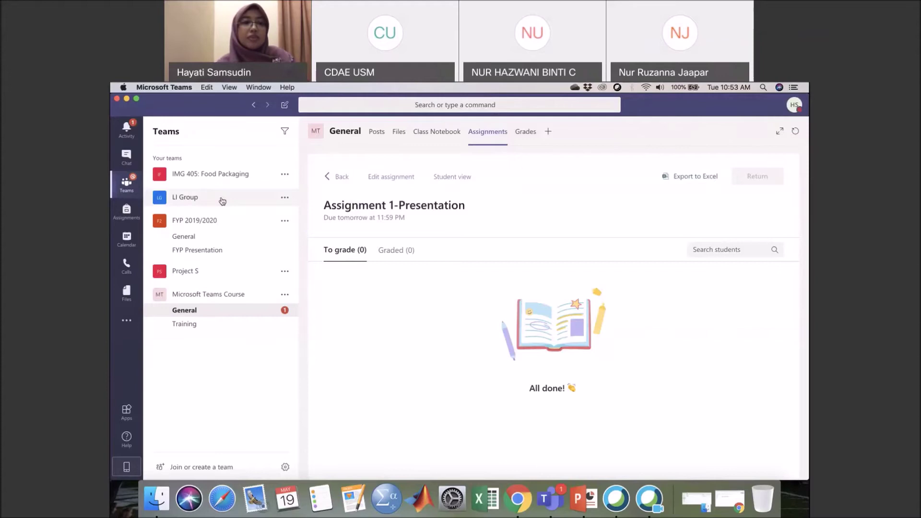
click(126, 129)
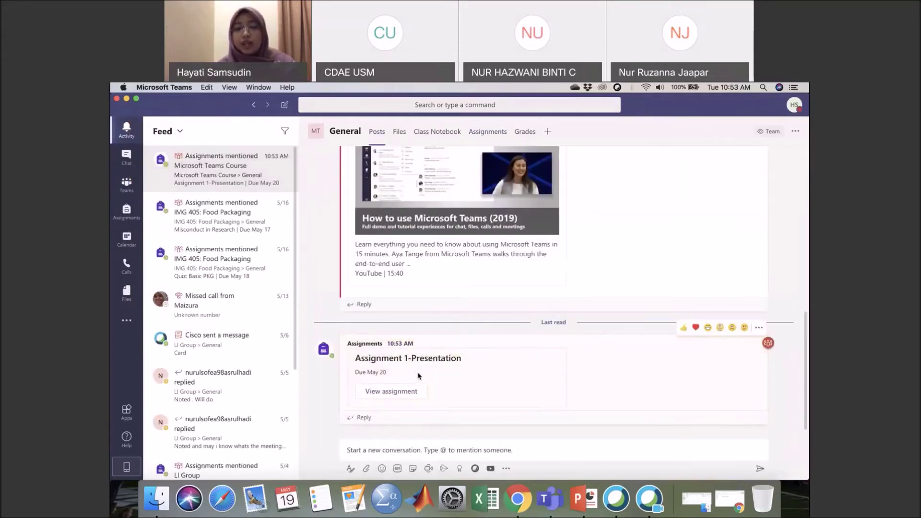
click(410, 393)
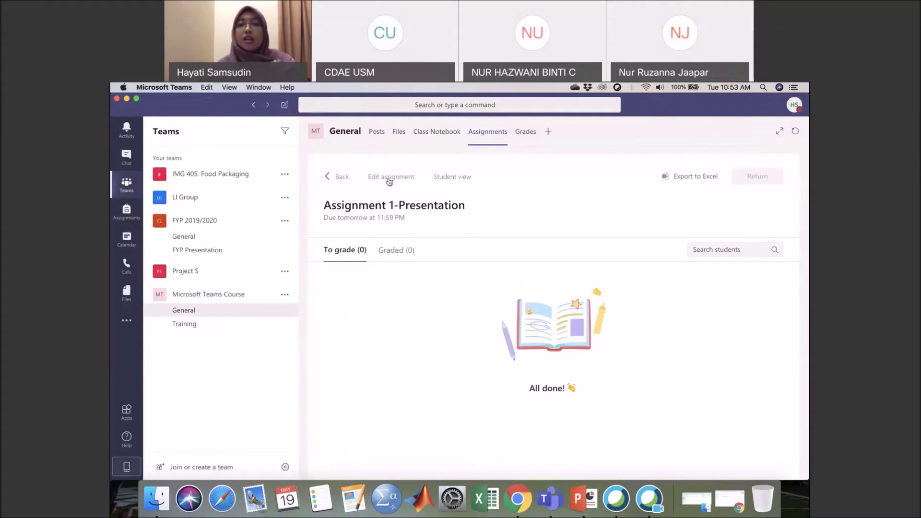
Step: Check the student view of Assignment 1-Presentation, and view the General channel's grades overview
click(452, 177)
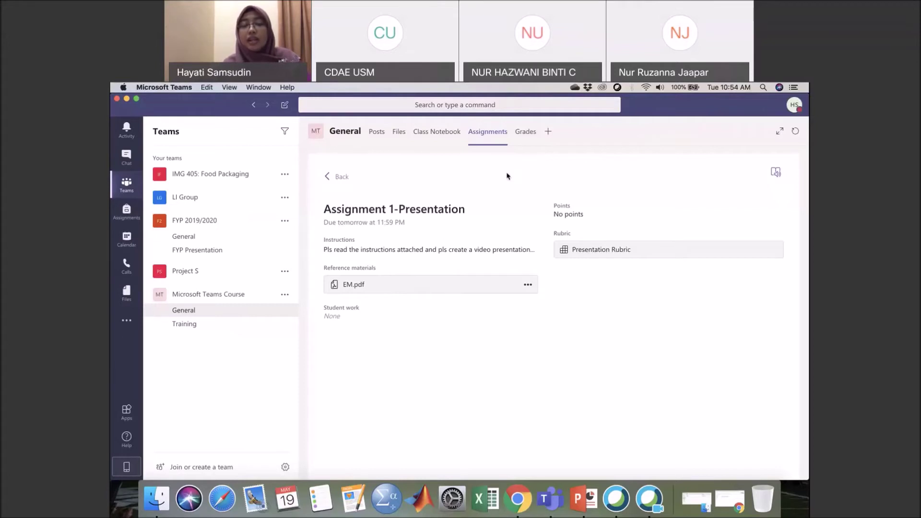
click(525, 139)
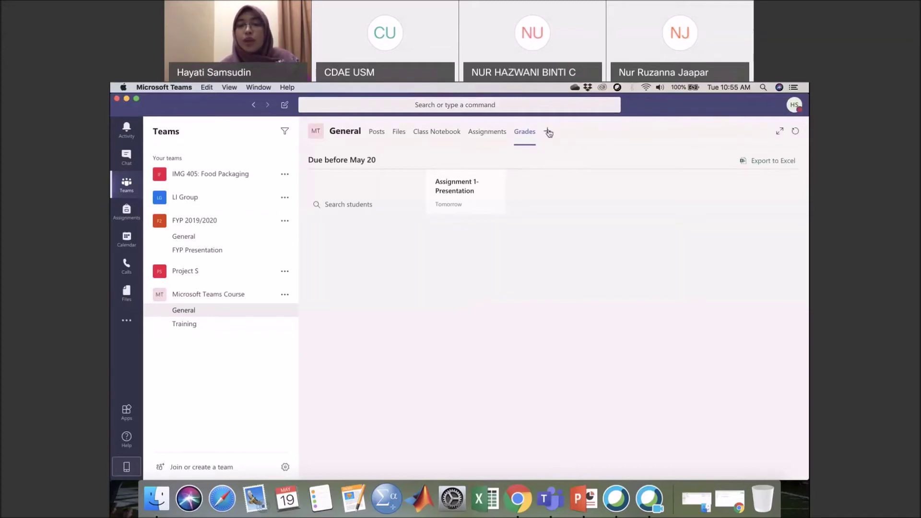
Step: Browse the apps that can be added as a new tab in the General channel
click(549, 133)
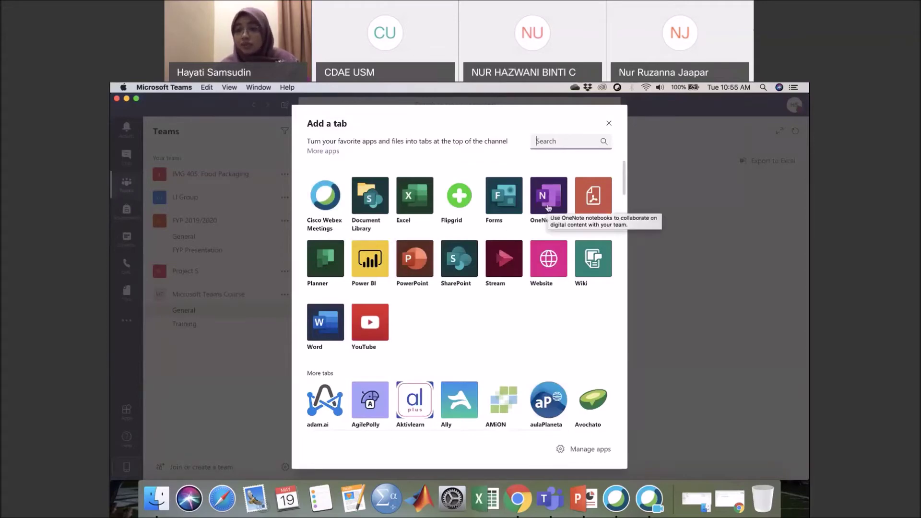
scroll(548, 208, down, 2)
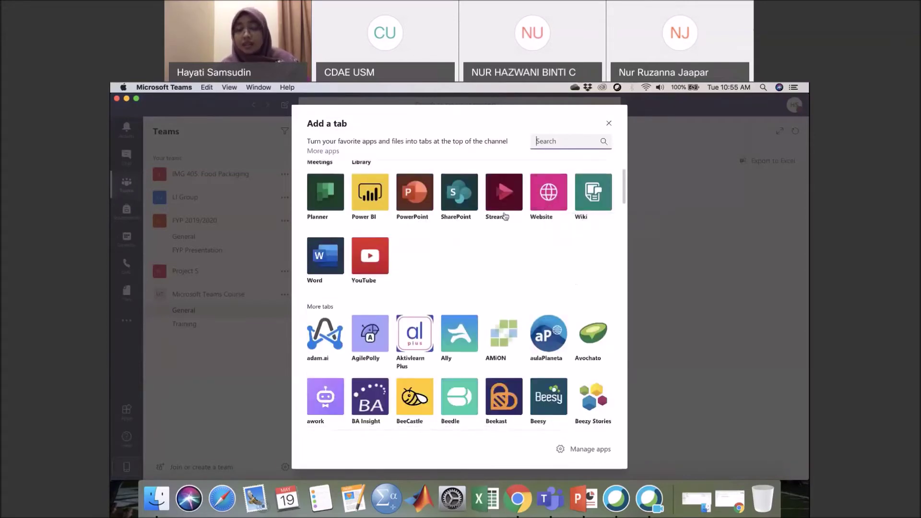
scroll(506, 217, down, 1)
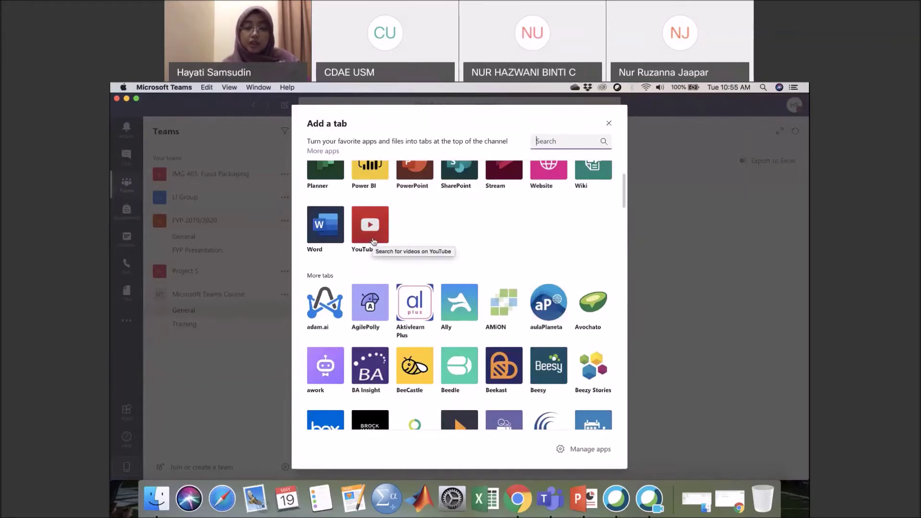
scroll(374, 242, down, 5)
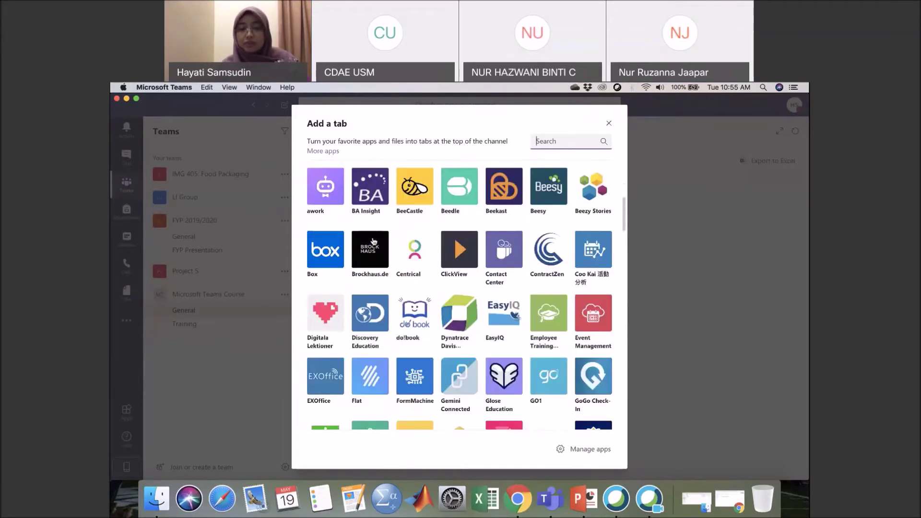
scroll(374, 241, down, 4)
scroll(440, 321, down, 11)
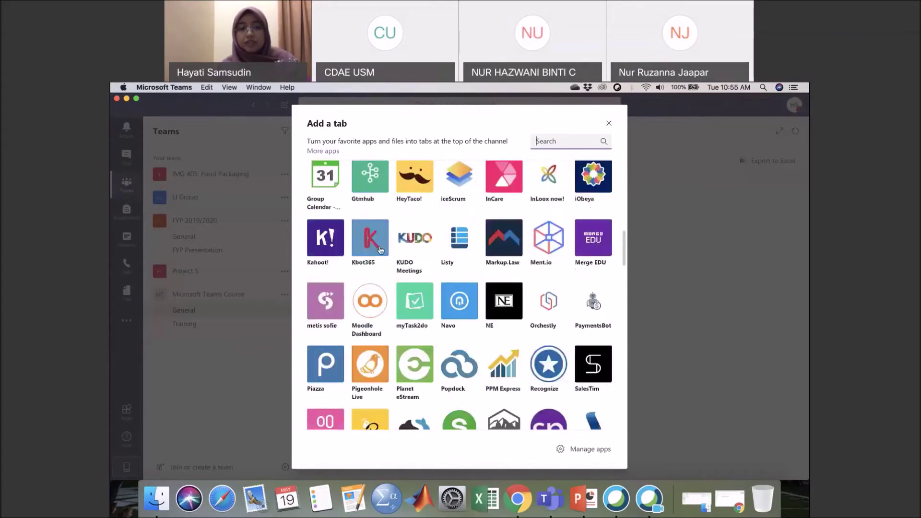
scroll(440, 322, down, 15)
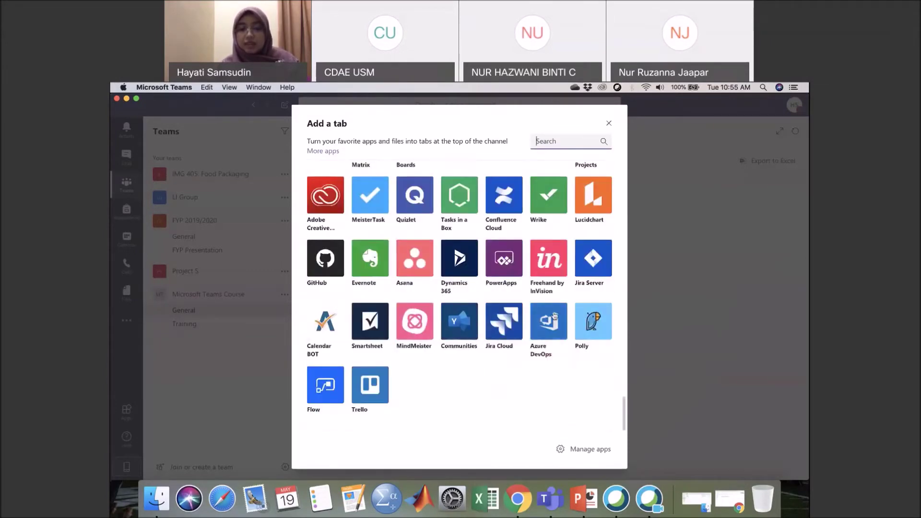
scroll(554, 315, up, 5)
scroll(555, 316, up, 2)
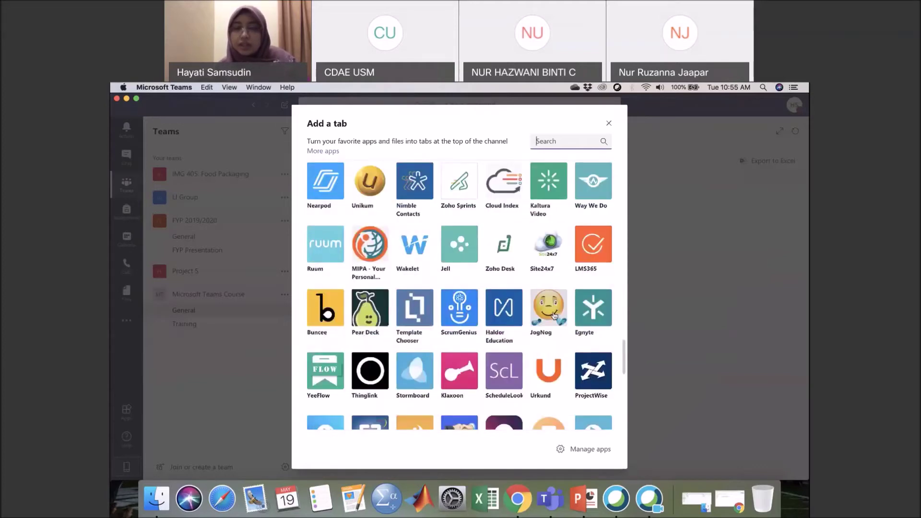
scroll(555, 315, up, 3)
scroll(554, 315, up, 10)
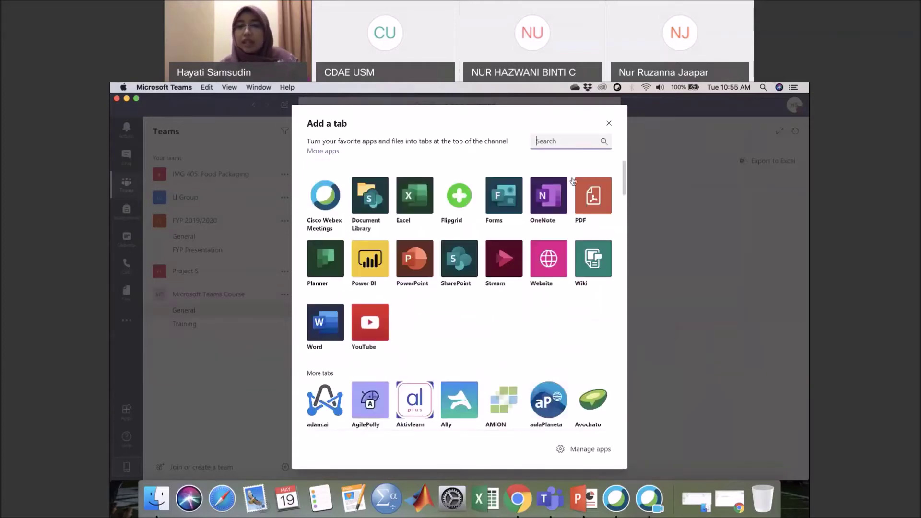
Step: Add the YouTube app from the tab gallery, look at its video search and link setup, and close it without saving a tab
click(371, 318)
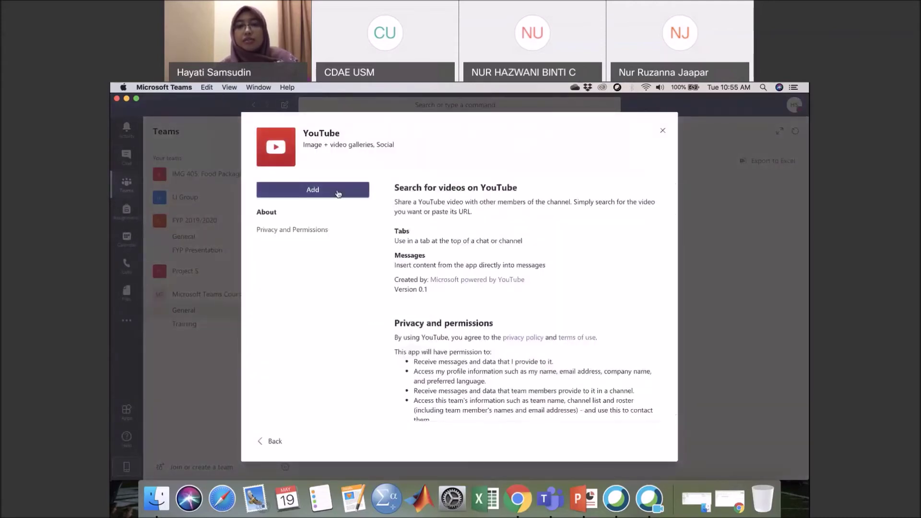
click(338, 192)
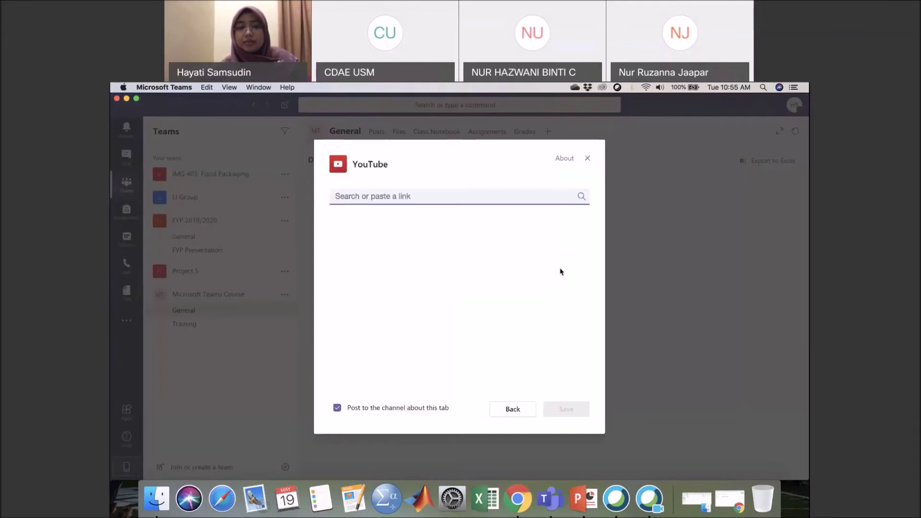
click(435, 199)
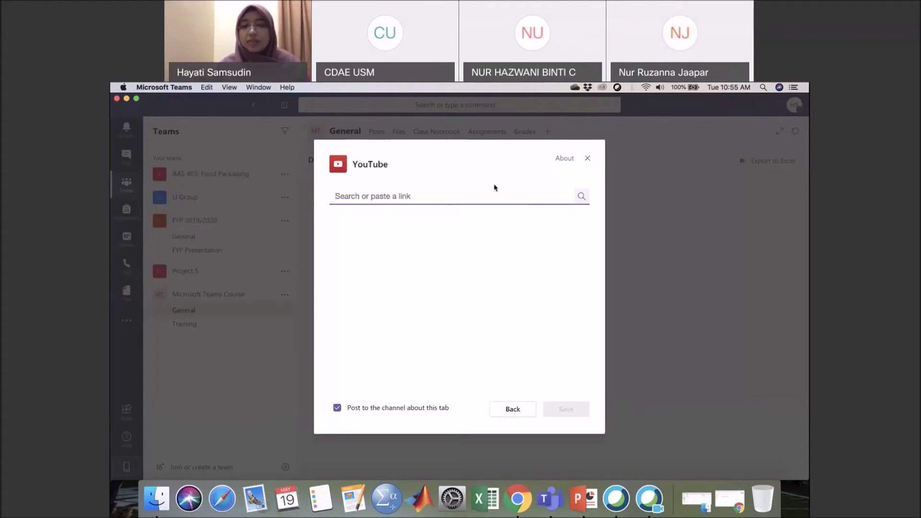
click(587, 160)
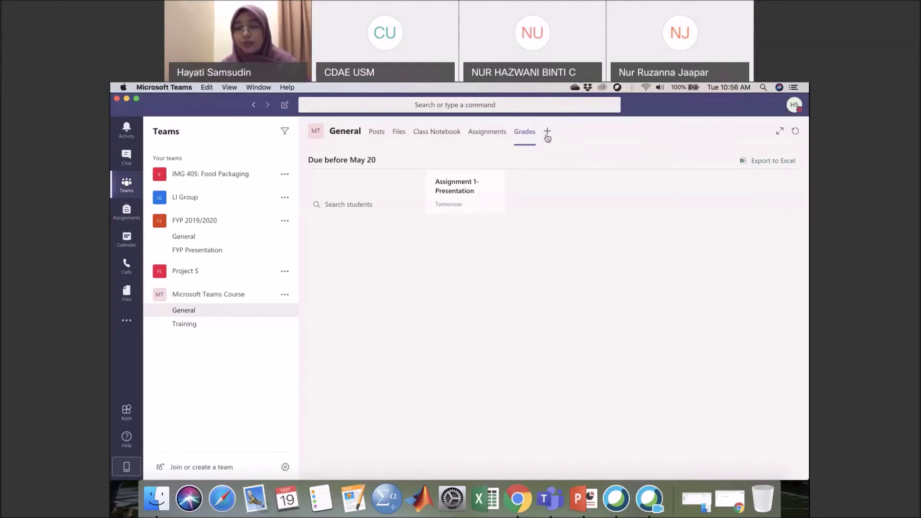
Step: Switch to Chrome and open the genial.ly dashboard in a new browser tab
click(517, 499)
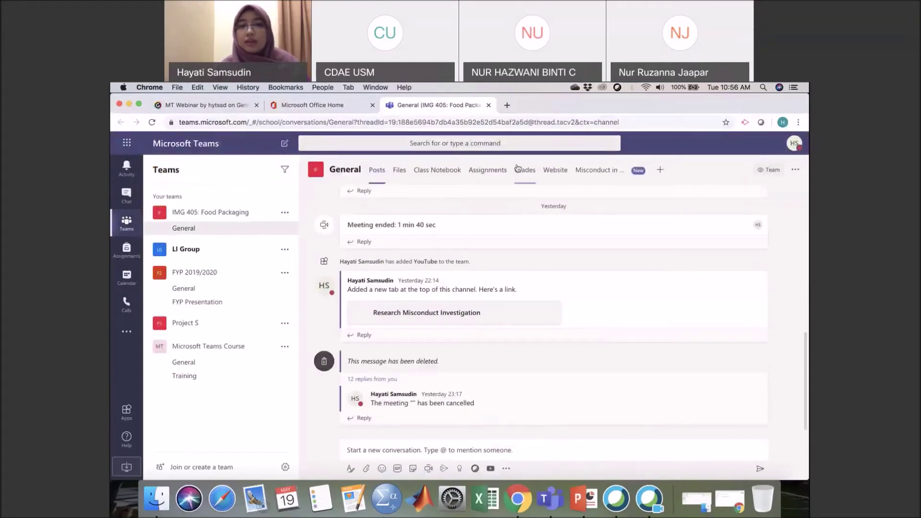
click(508, 105)
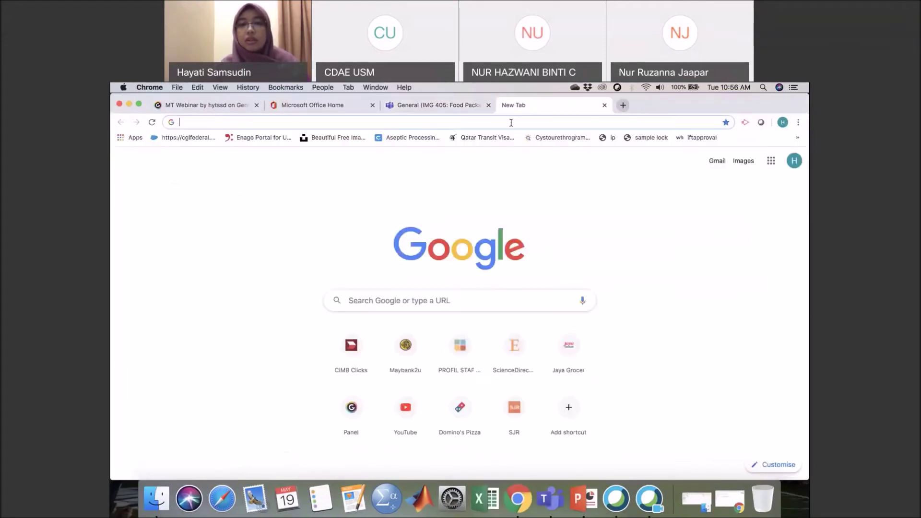
click(511, 123)
text(genial.ly)
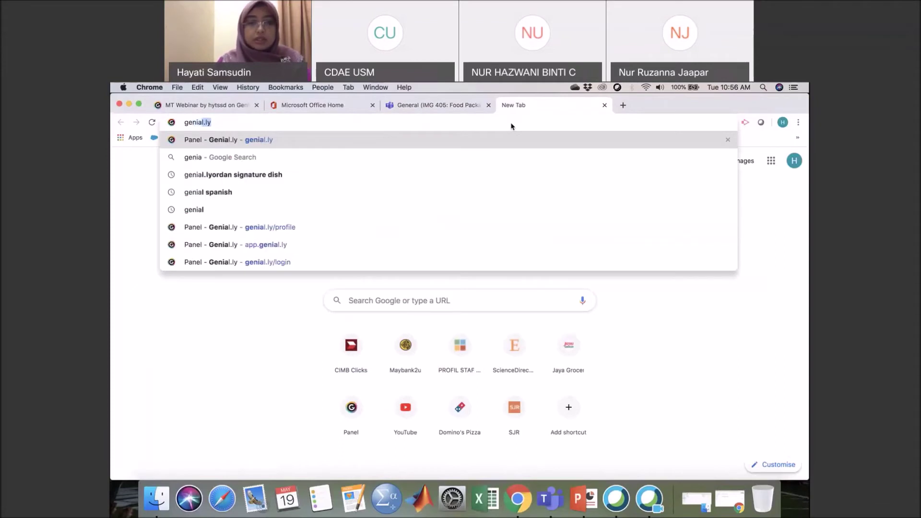
click(463, 138)
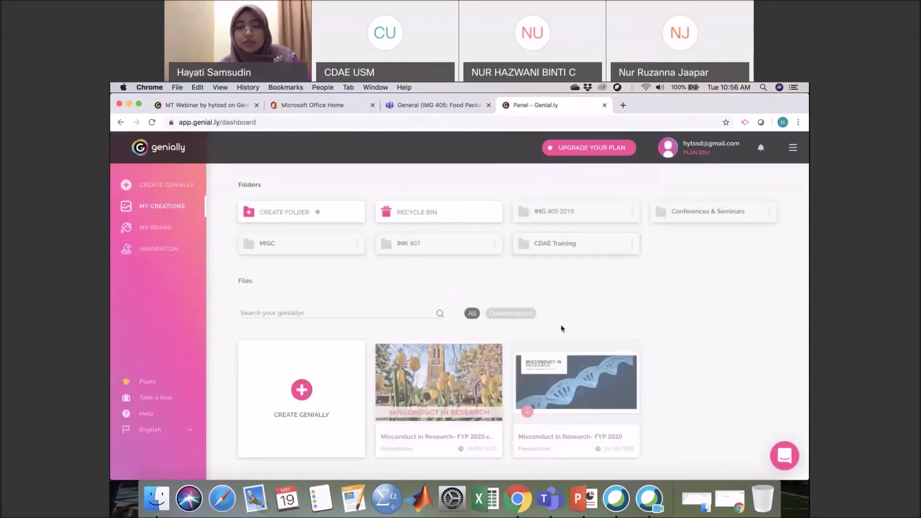
Step: Copy the public social page link of the "Misconduct In Research- FYP 2020" presentation from its sharing options
scroll(568, 322, down, 1)
mouse_move(627, 391)
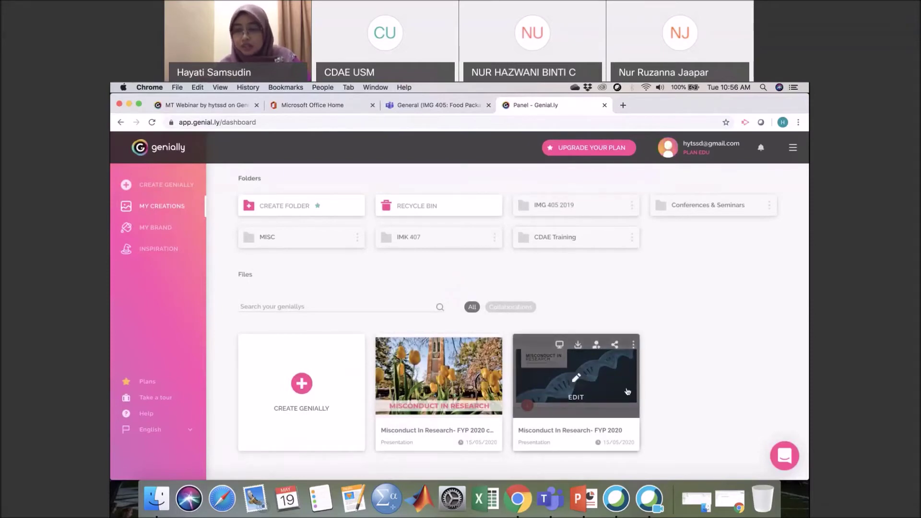
mouse_move(628, 372)
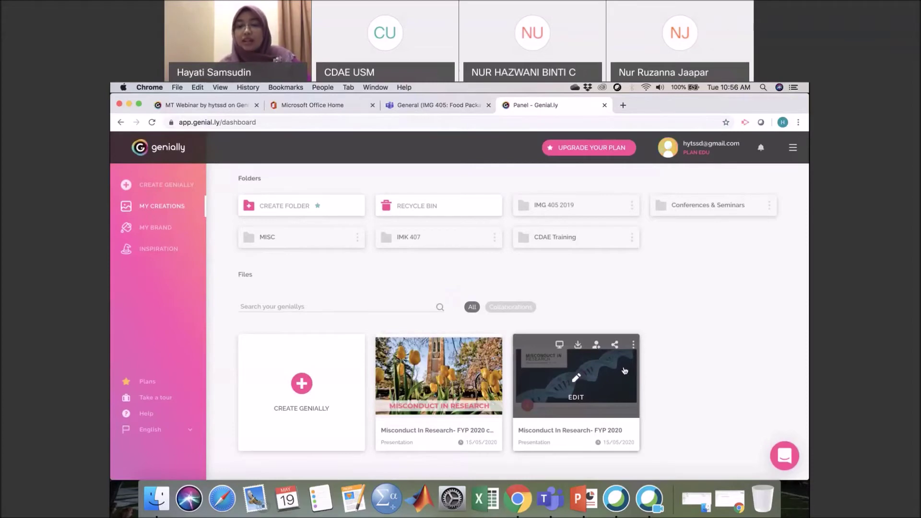
click(617, 348)
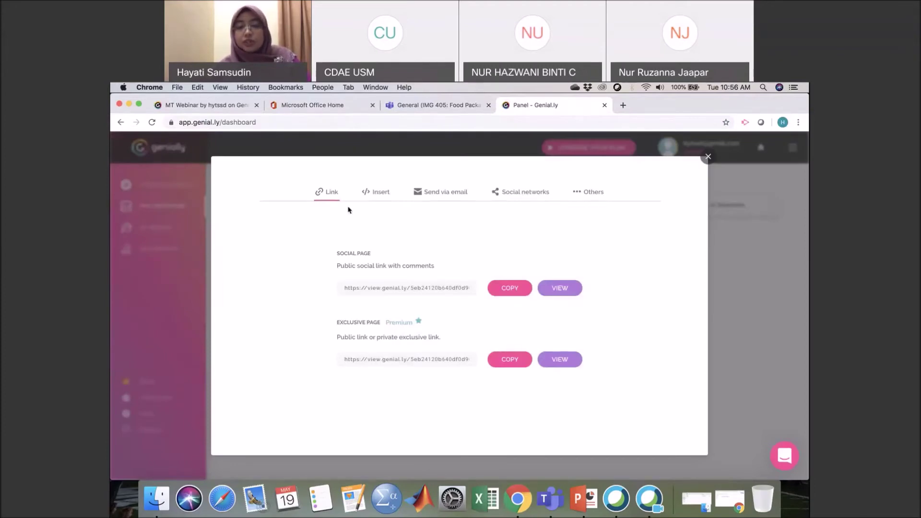
click(510, 289)
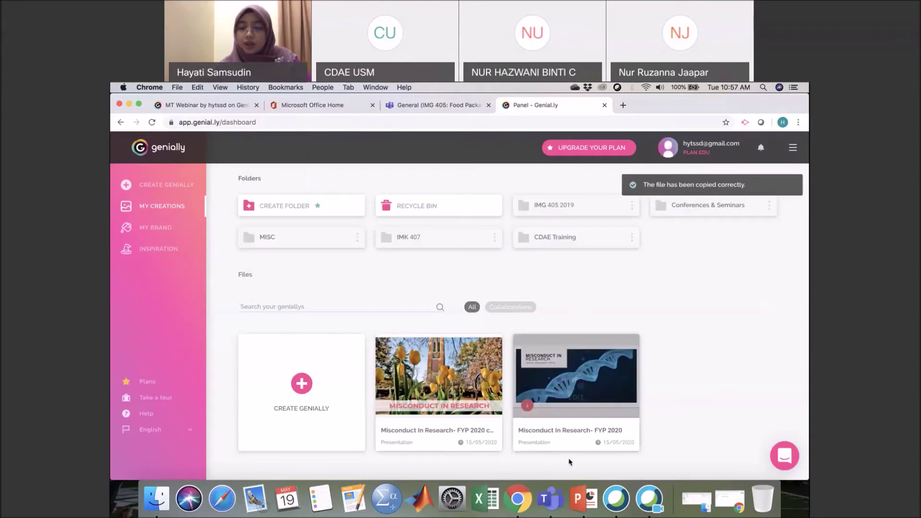
Step: Switch back to the Teams app and add a Website tab named "Misconduct in Research" to the General channel, using the copied presentation link
click(550, 500)
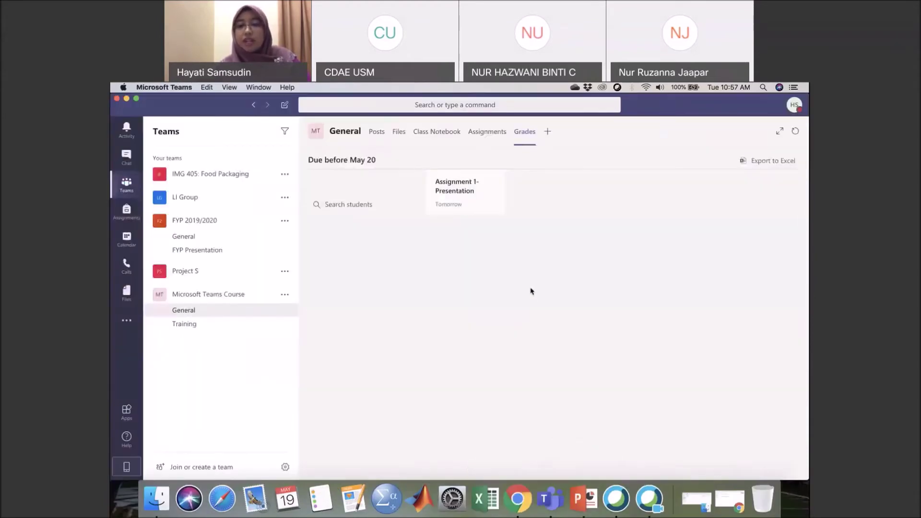
click(547, 133)
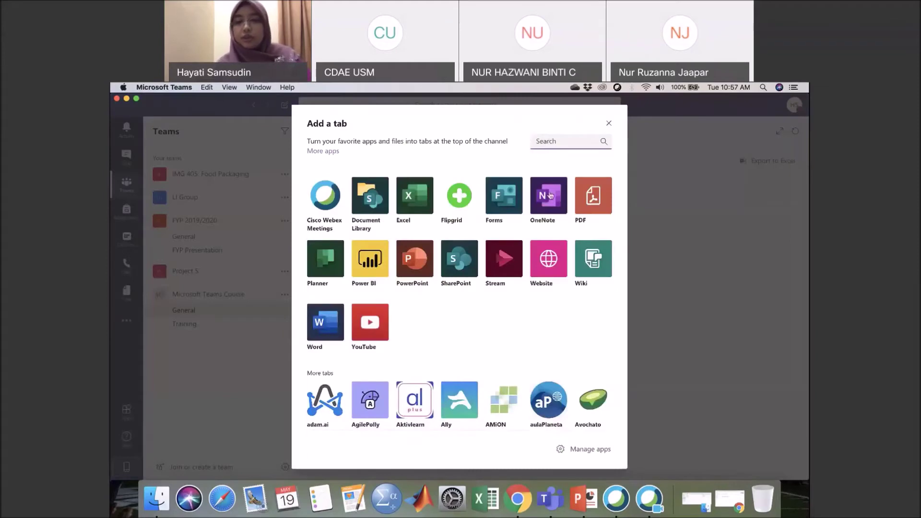
click(550, 257)
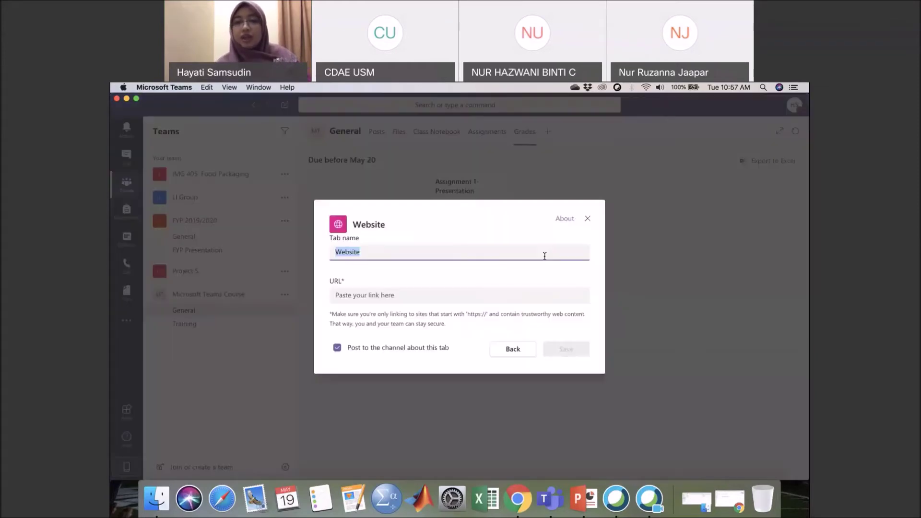
text(Misconduct )
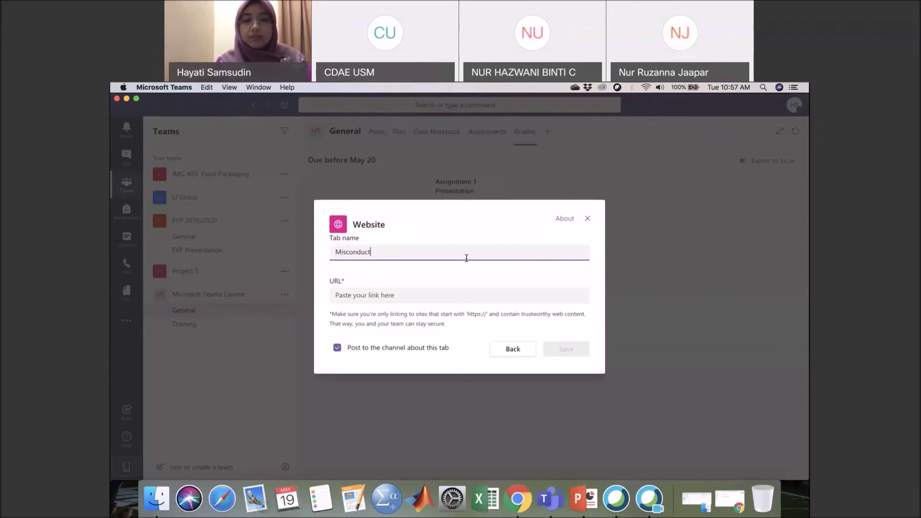
text(Iin)
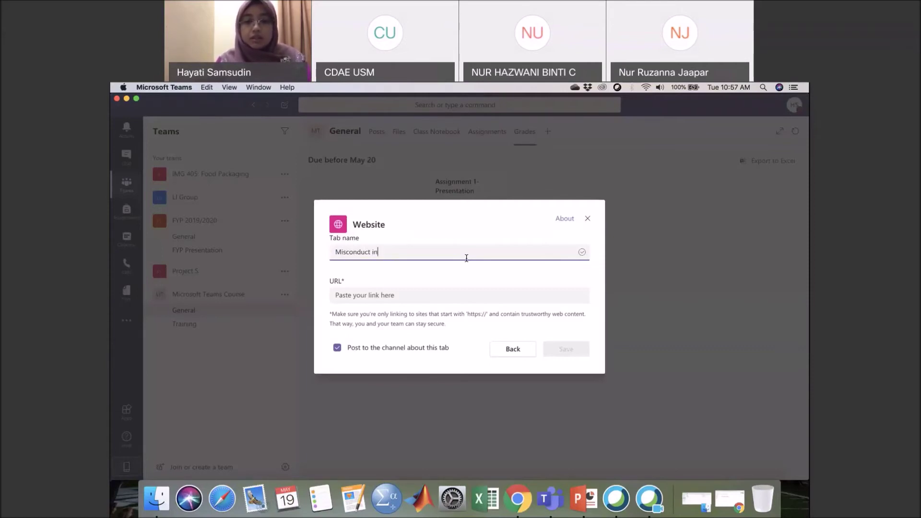
text( Research)
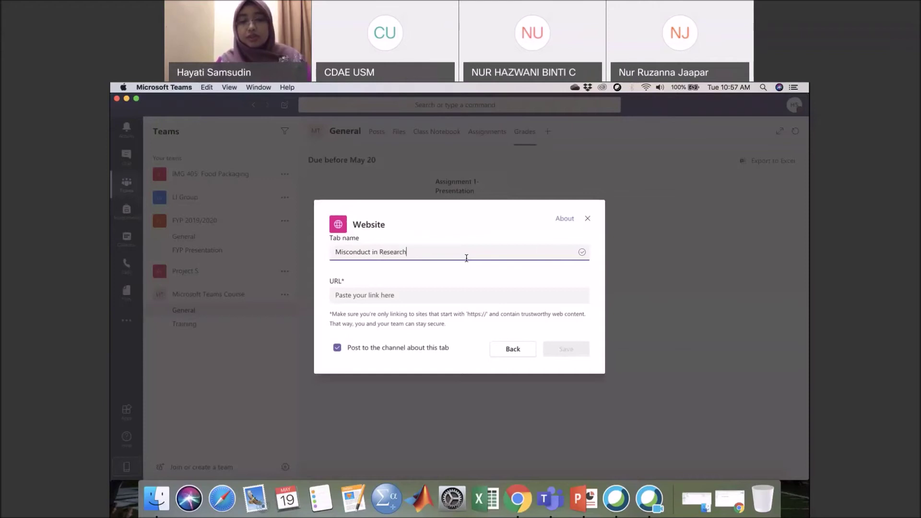
click(436, 297)
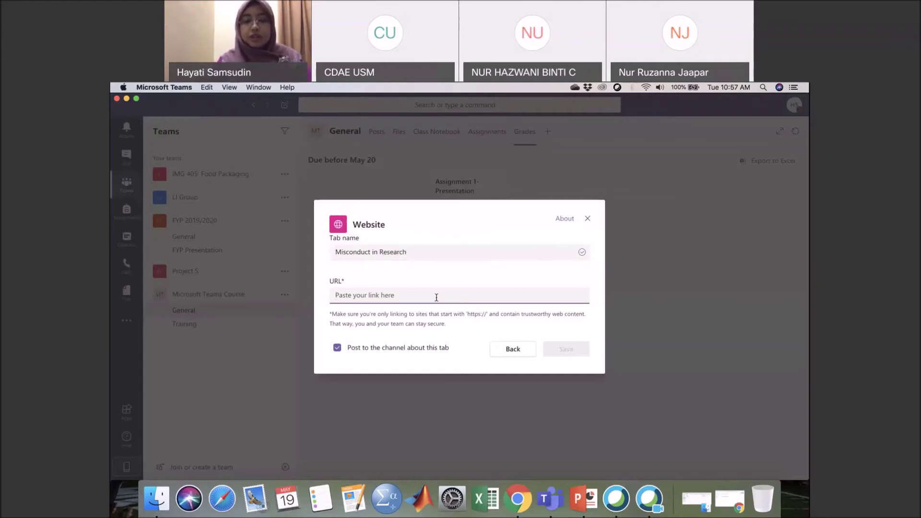
key(super+v)
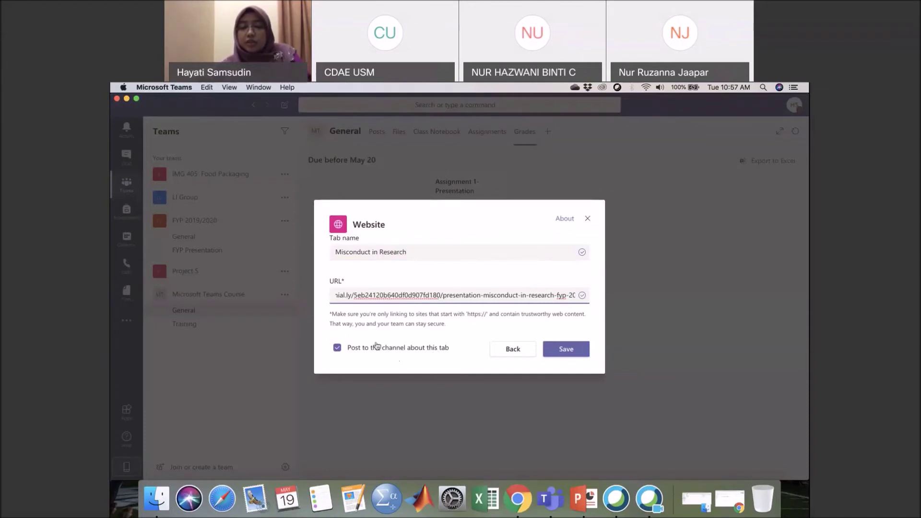
click(565, 350)
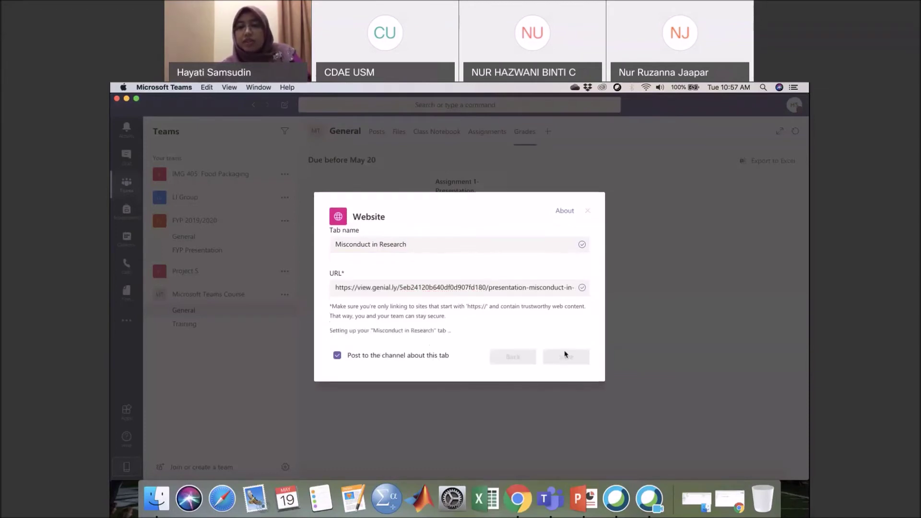